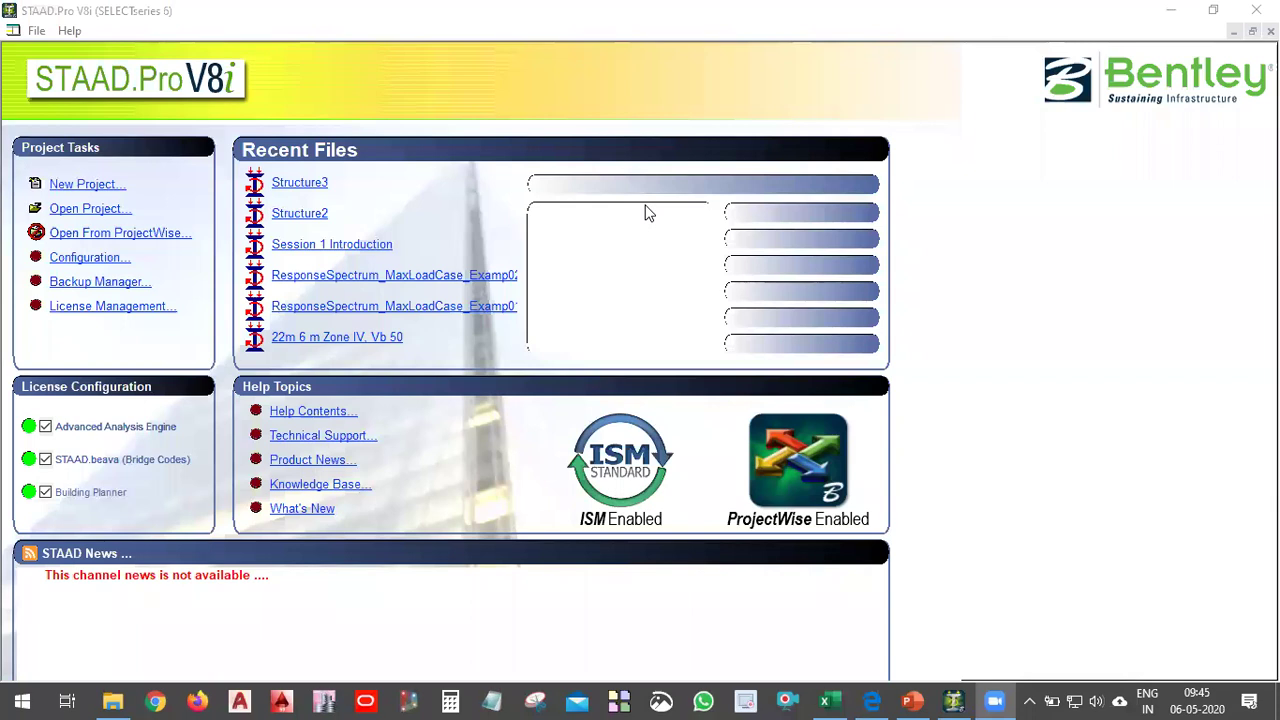
Step: Start a new project named Day 2, stored in the STAAD Session 1 folder on the Desktop
{"action": "left_click", "coordinate": [982, 233]}
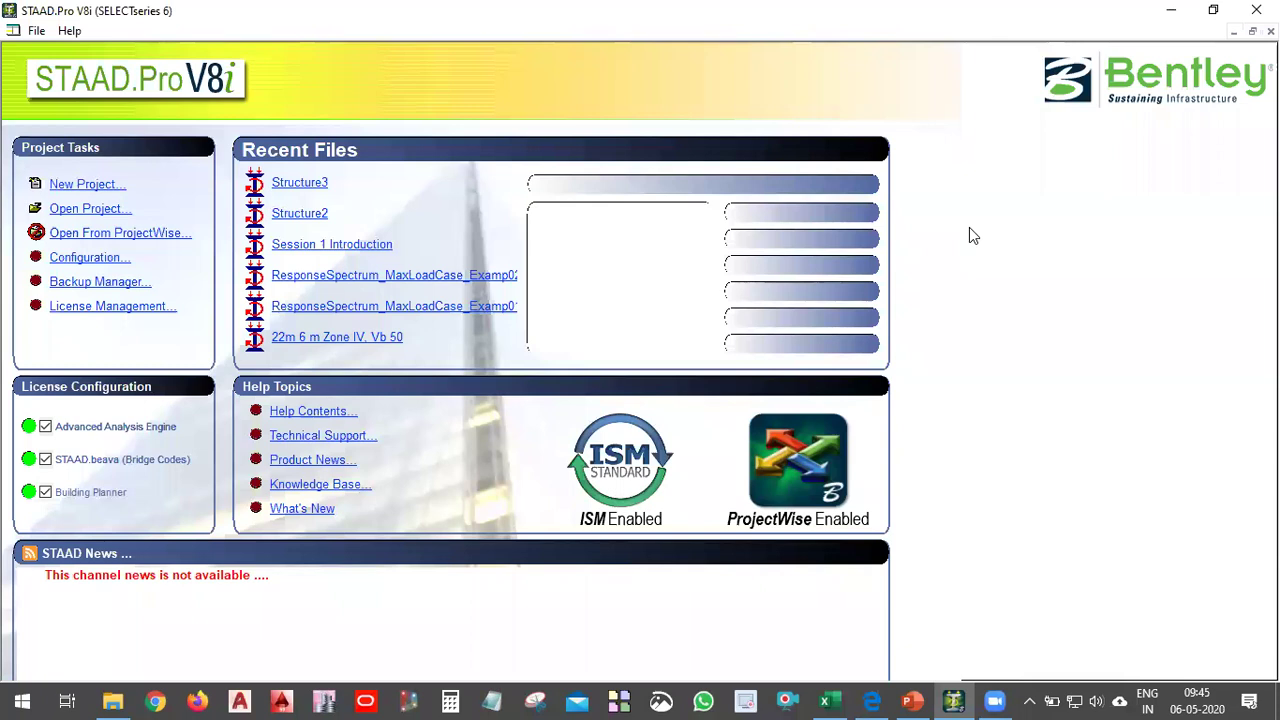
{"action": "left_click", "coordinate": [117, 191]}
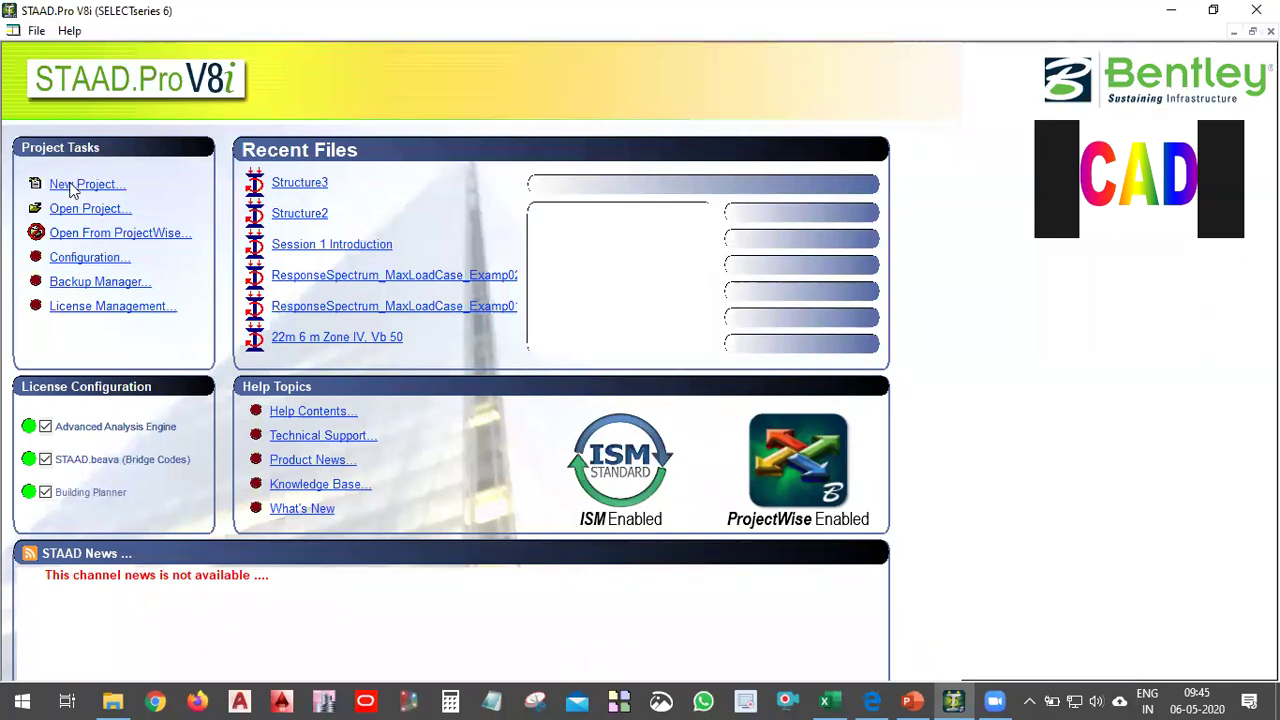
{"action": "left_click", "coordinate": [73, 187]}
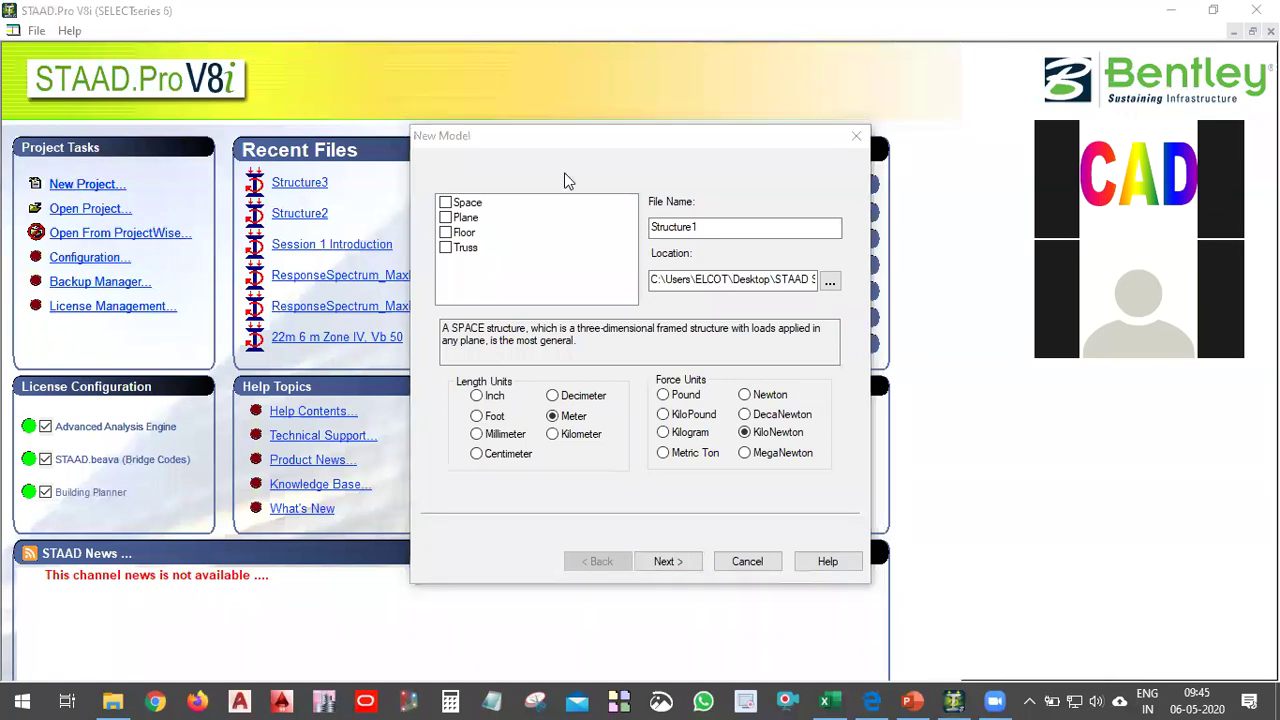
{"action": "left_click", "coordinate": [830, 283]}
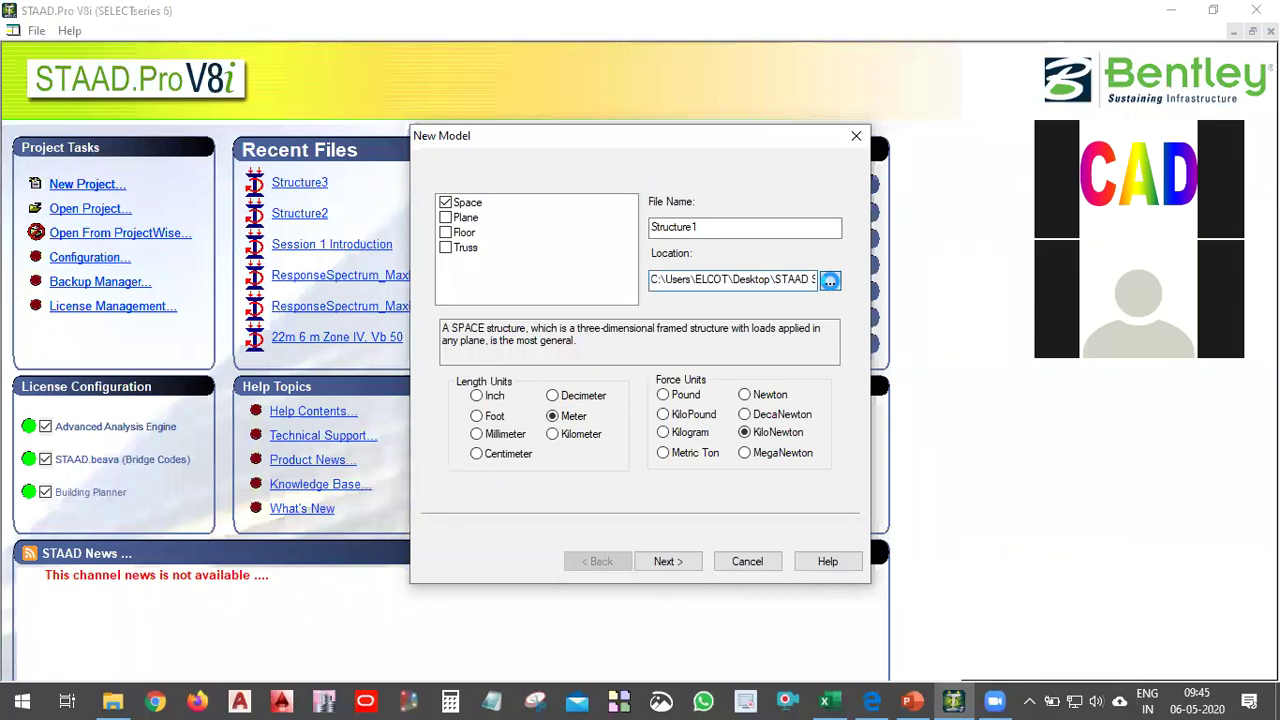
{"action": "left_click", "coordinate": [830, 281]}
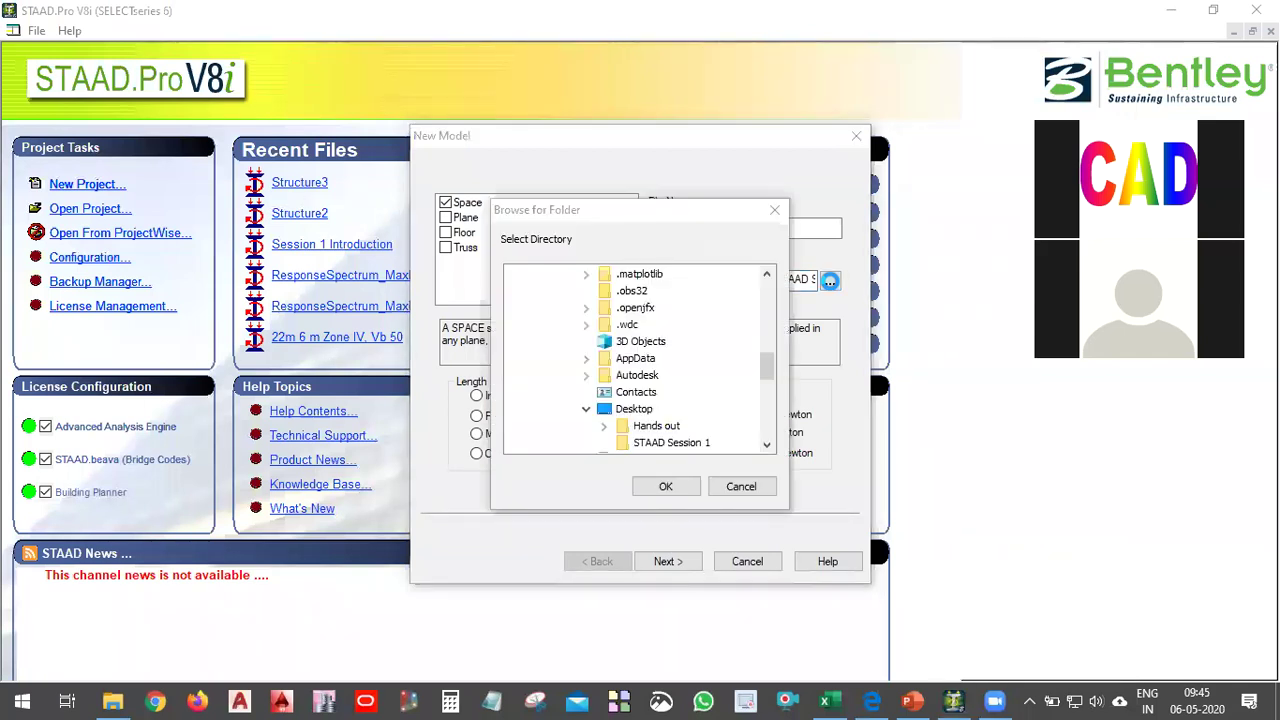
{"action": "left_click", "coordinate": [658, 443]}
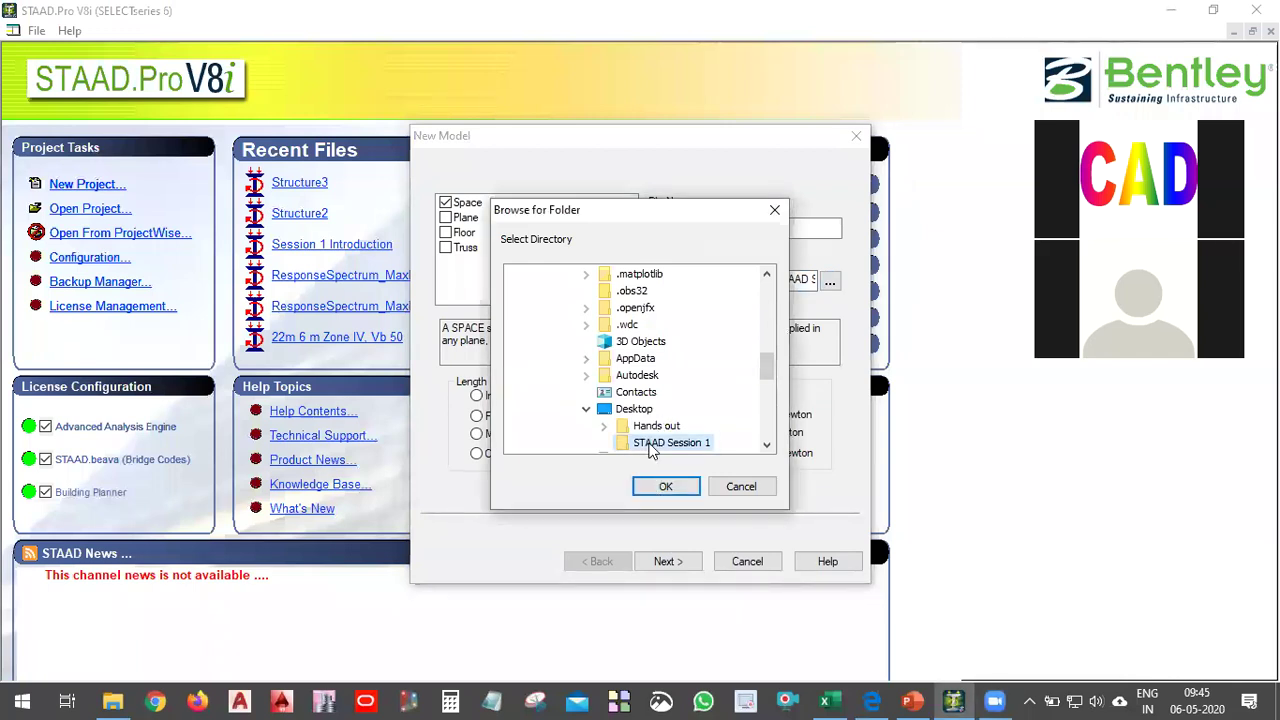
{"action": "left_click", "coordinate": [666, 486]}
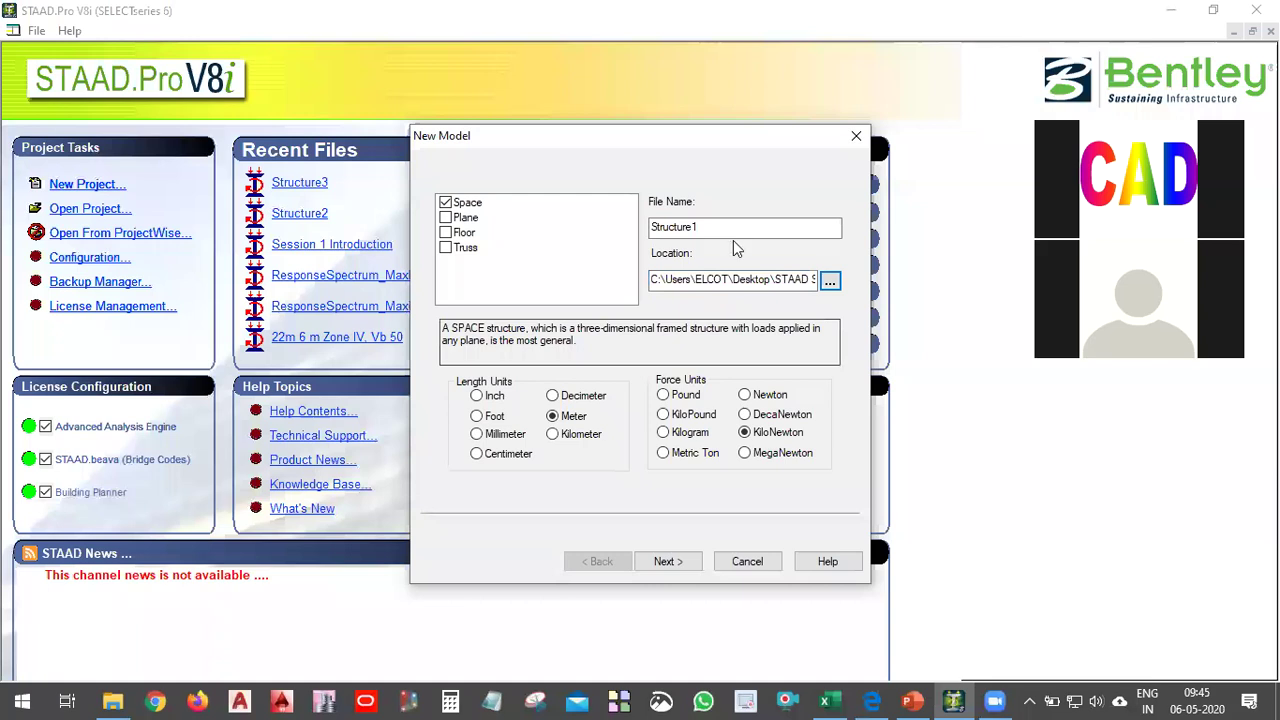
{"action": "double_click", "coordinate": [747, 228]}
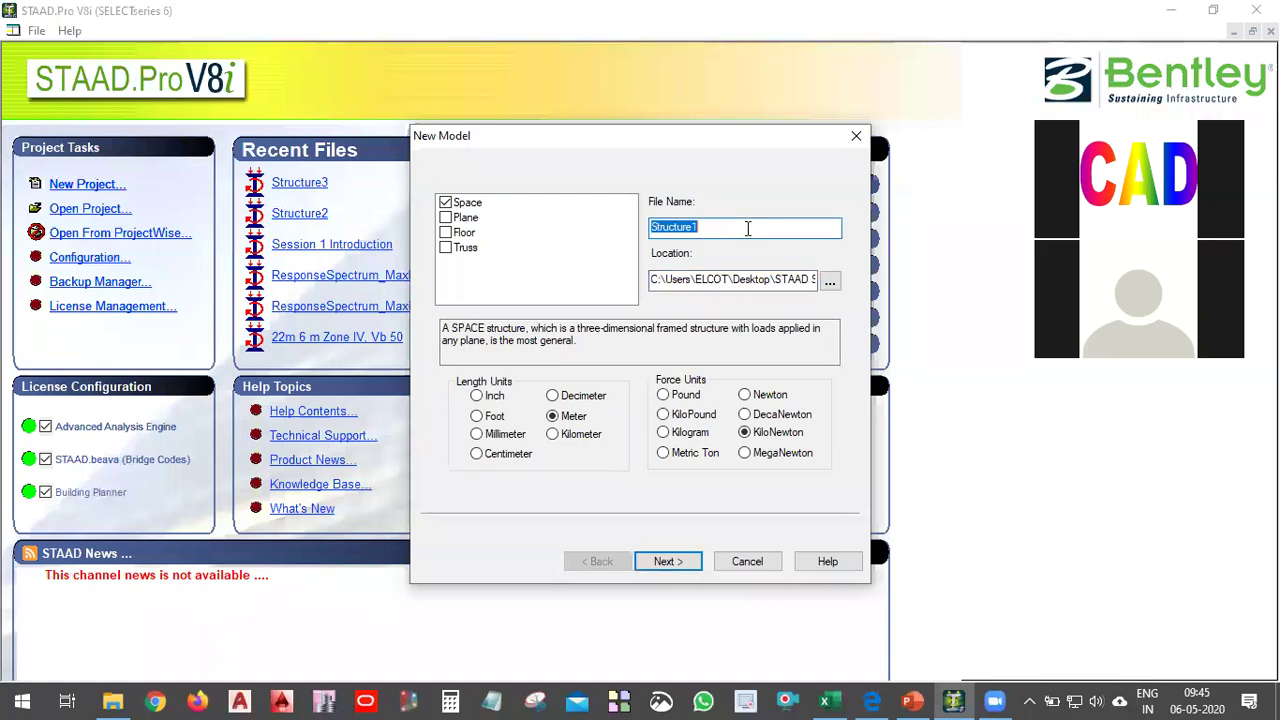
{"action": "type", "text": "Day 2"}
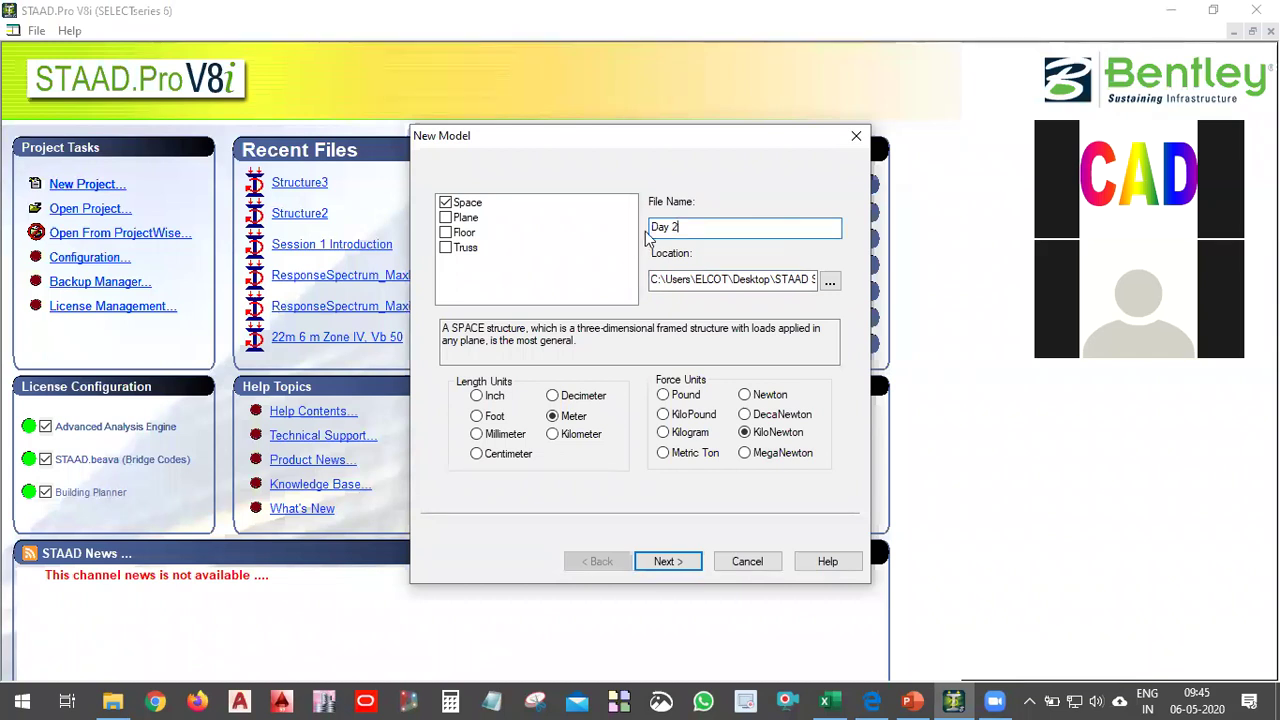
Step: Choose a Space structure with Meter length units and KiloNewton force units, and proceed with the model setup
{"action": "left_click", "coordinate": [477, 203]}
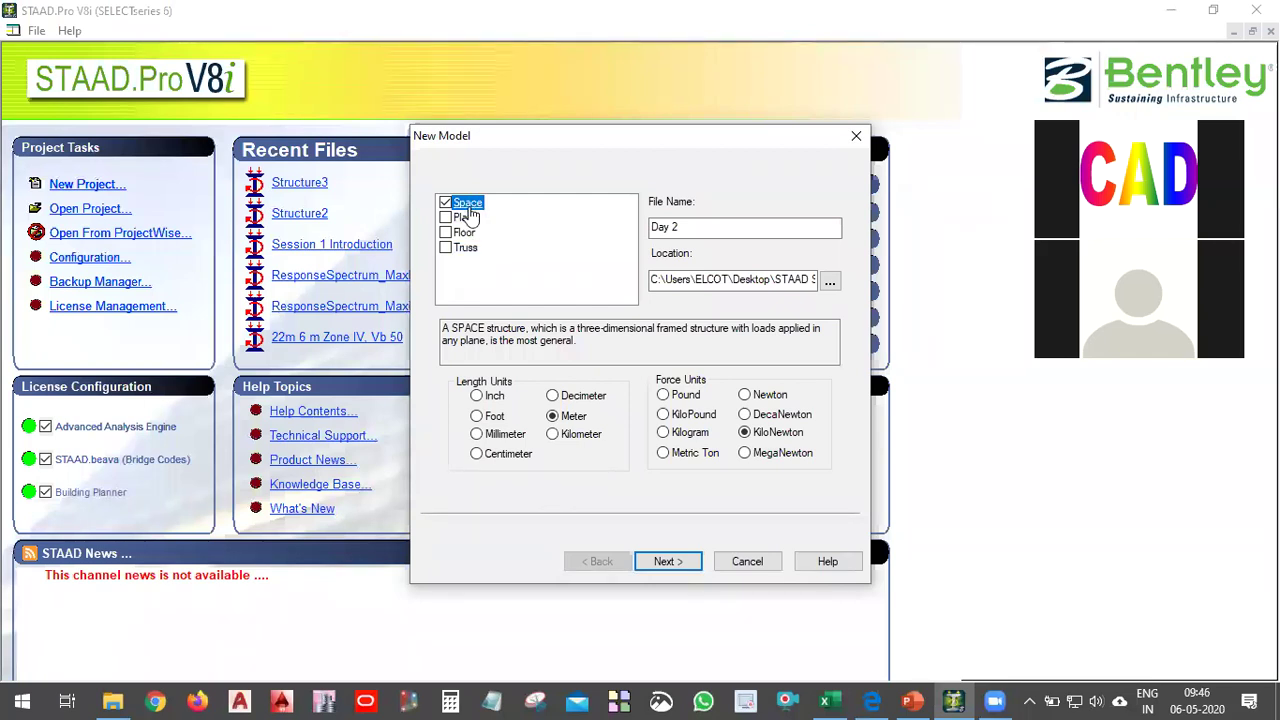
{"action": "left_click", "coordinate": [470, 216]}
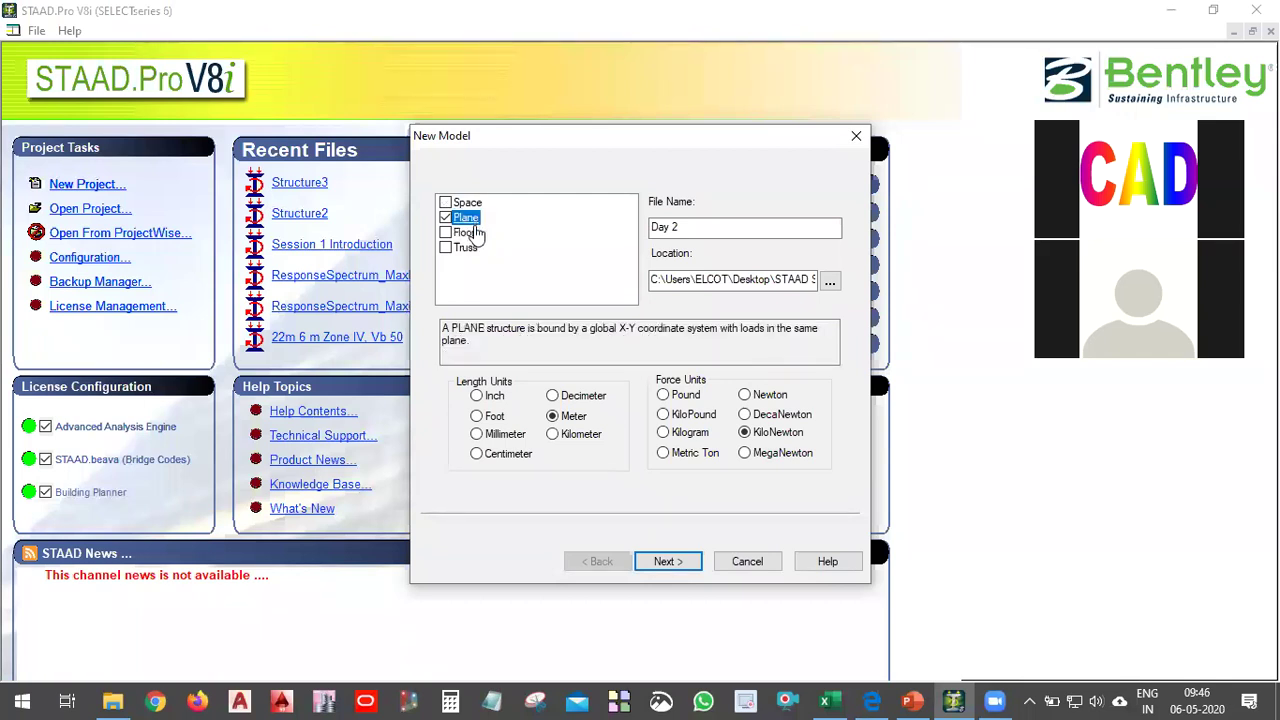
{"action": "left_click", "coordinate": [466, 248]}
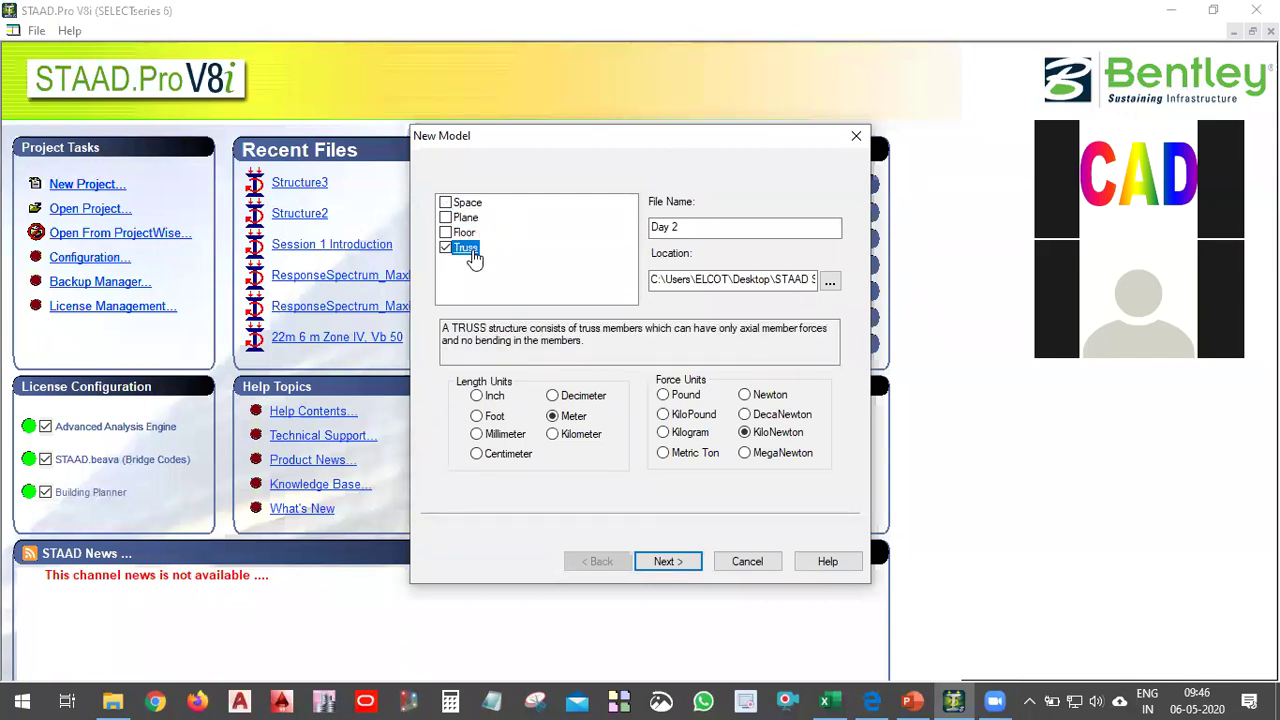
{"action": "left_click", "coordinate": [470, 204]}
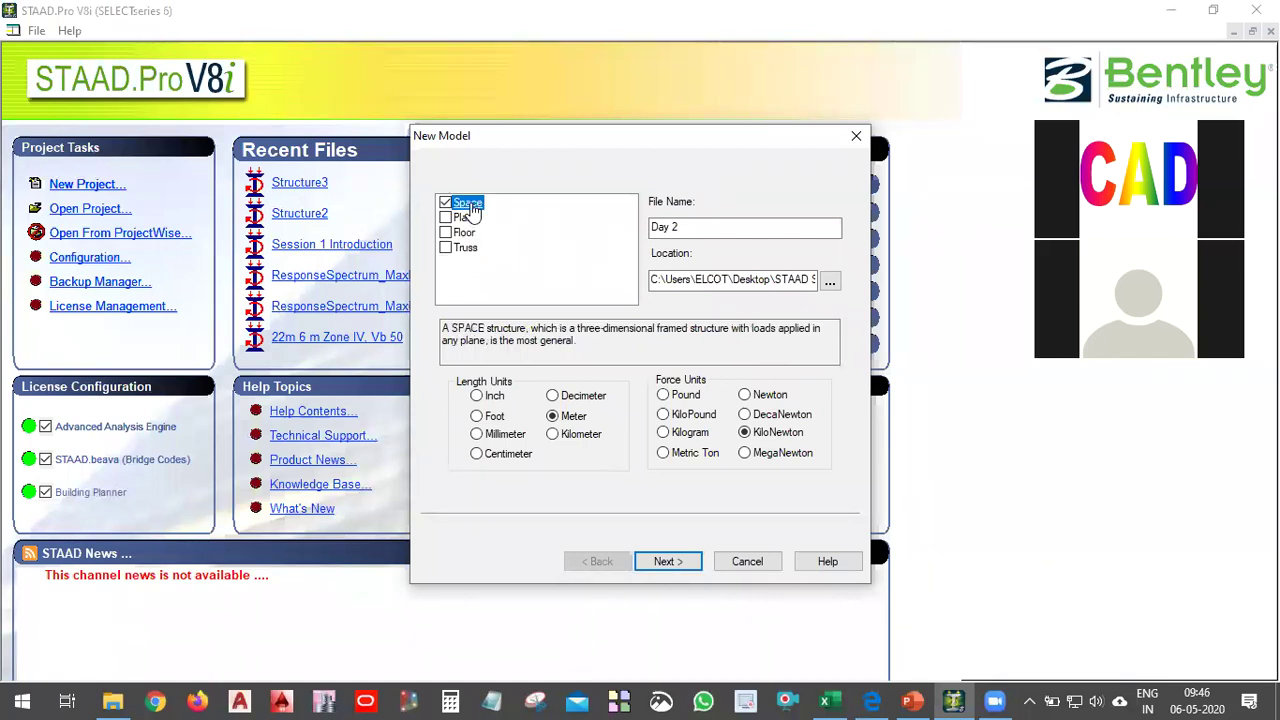
{"action": "left_click", "coordinate": [563, 420]}
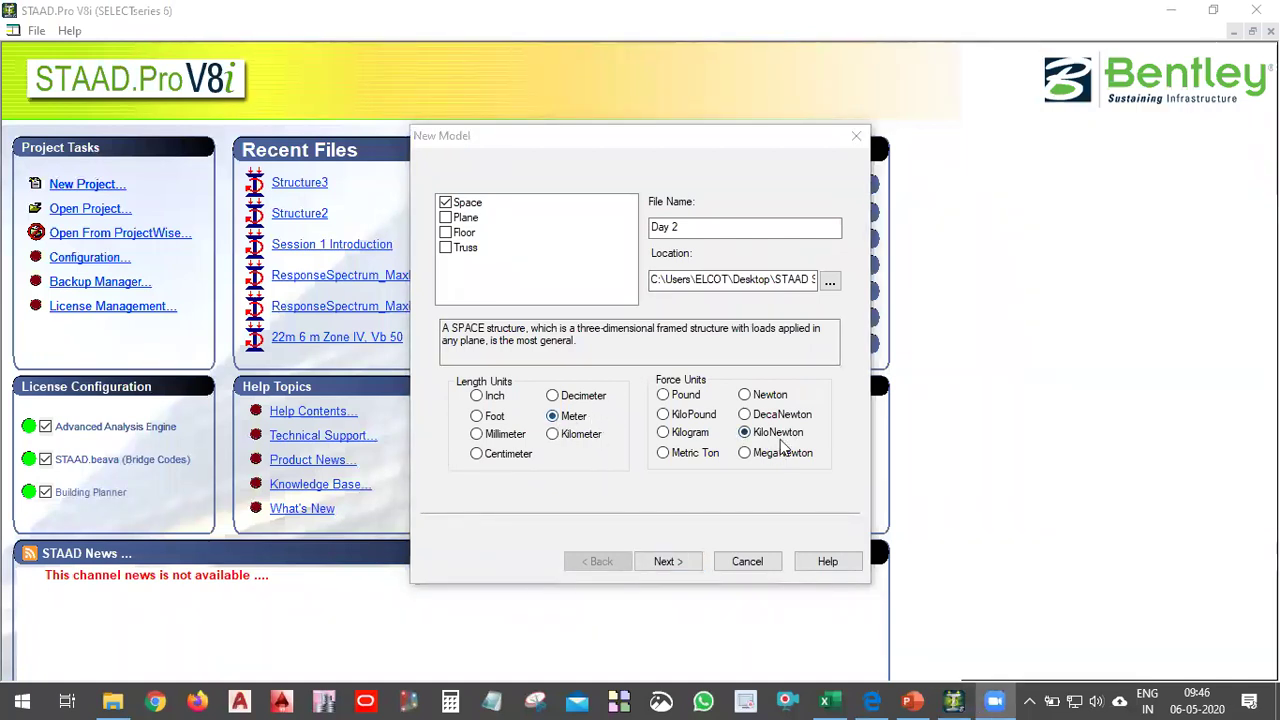
{"action": "left_click", "coordinate": [668, 561]}
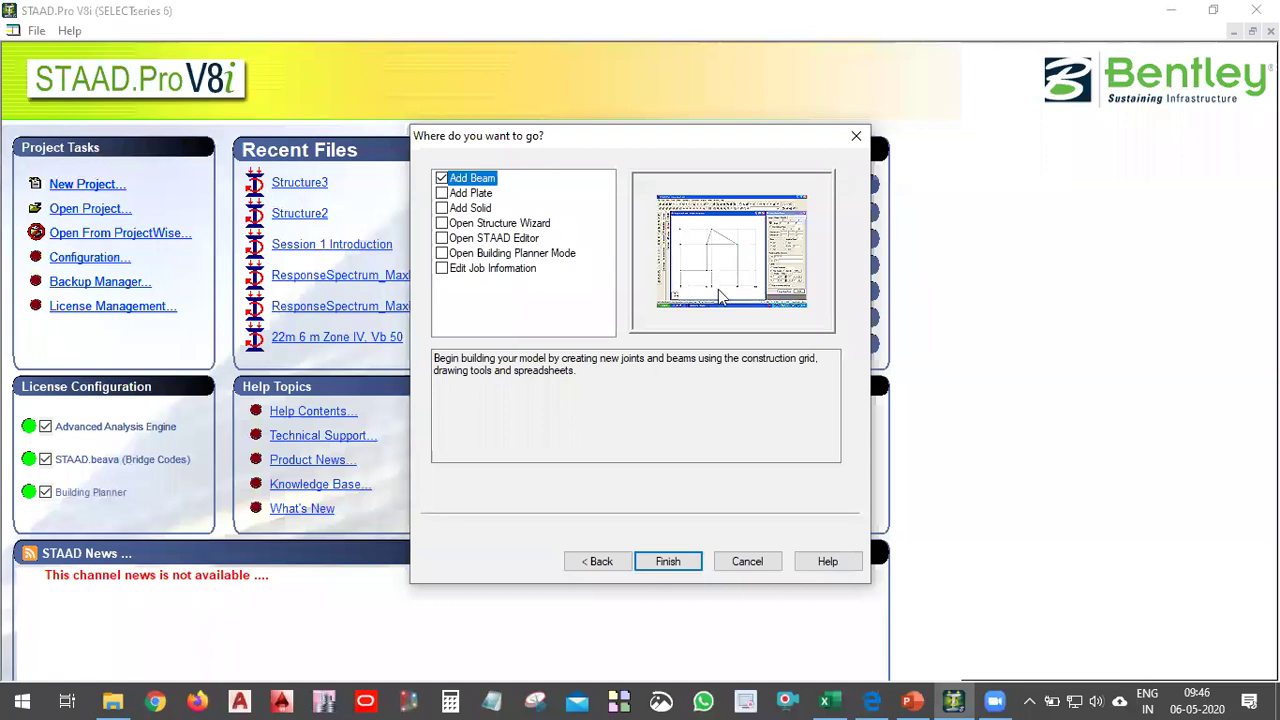
Step: Choose Open Structure Wizard as the starting mode and finish creating the project
{"action": "left_click", "coordinate": [460, 193]}
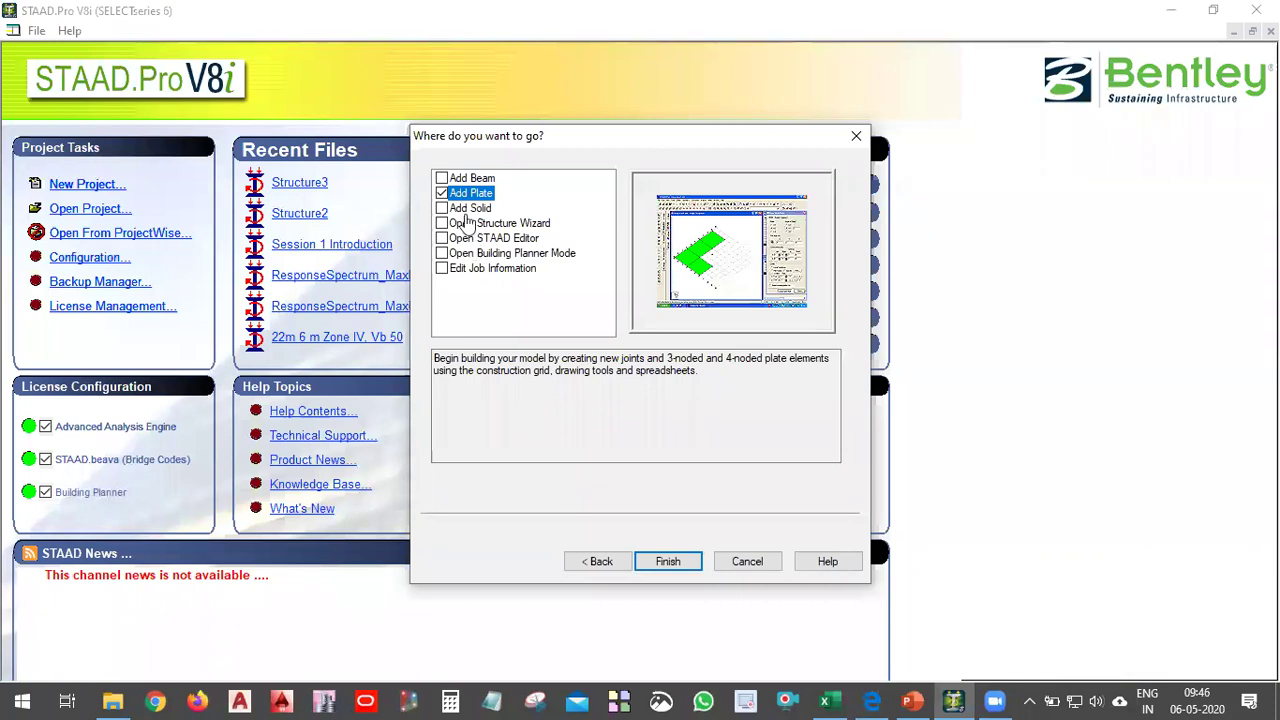
{"action": "left_click", "coordinate": [466, 208]}
{"action": "left_click", "coordinate": [478, 224]}
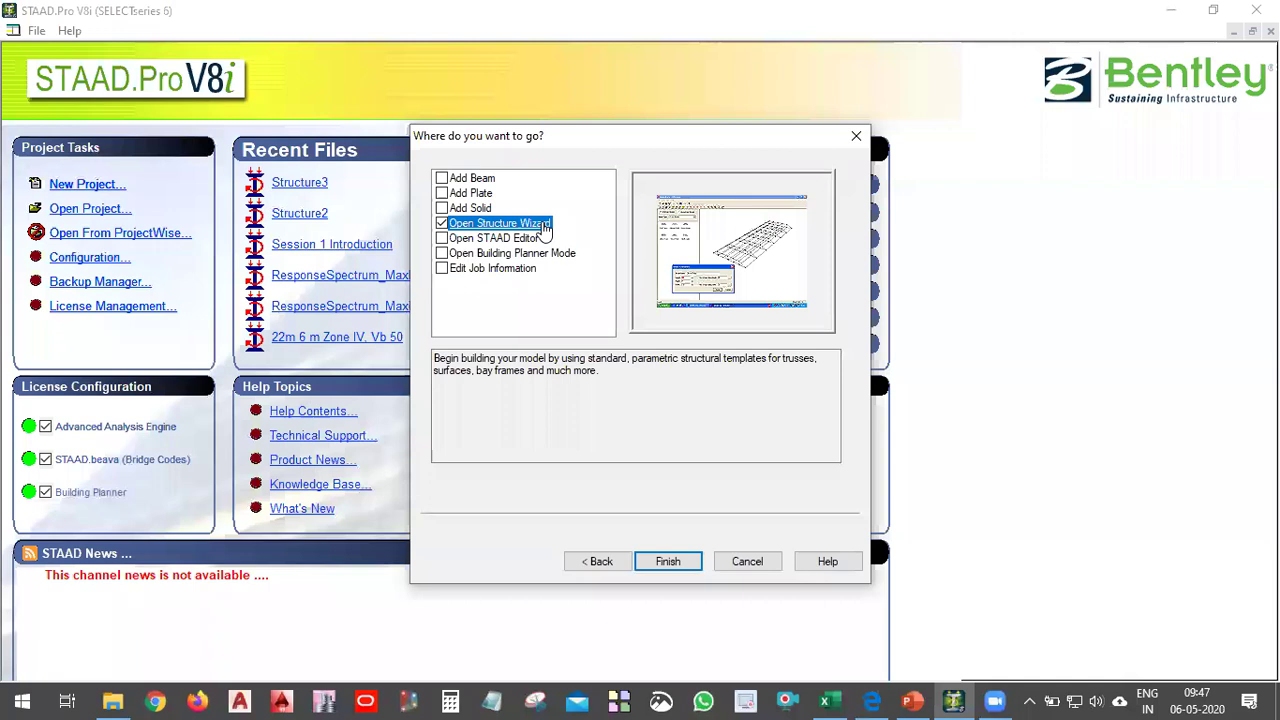
{"action": "key", "text": "Return"}
{"action": "left_click", "coordinate": [678, 563]}
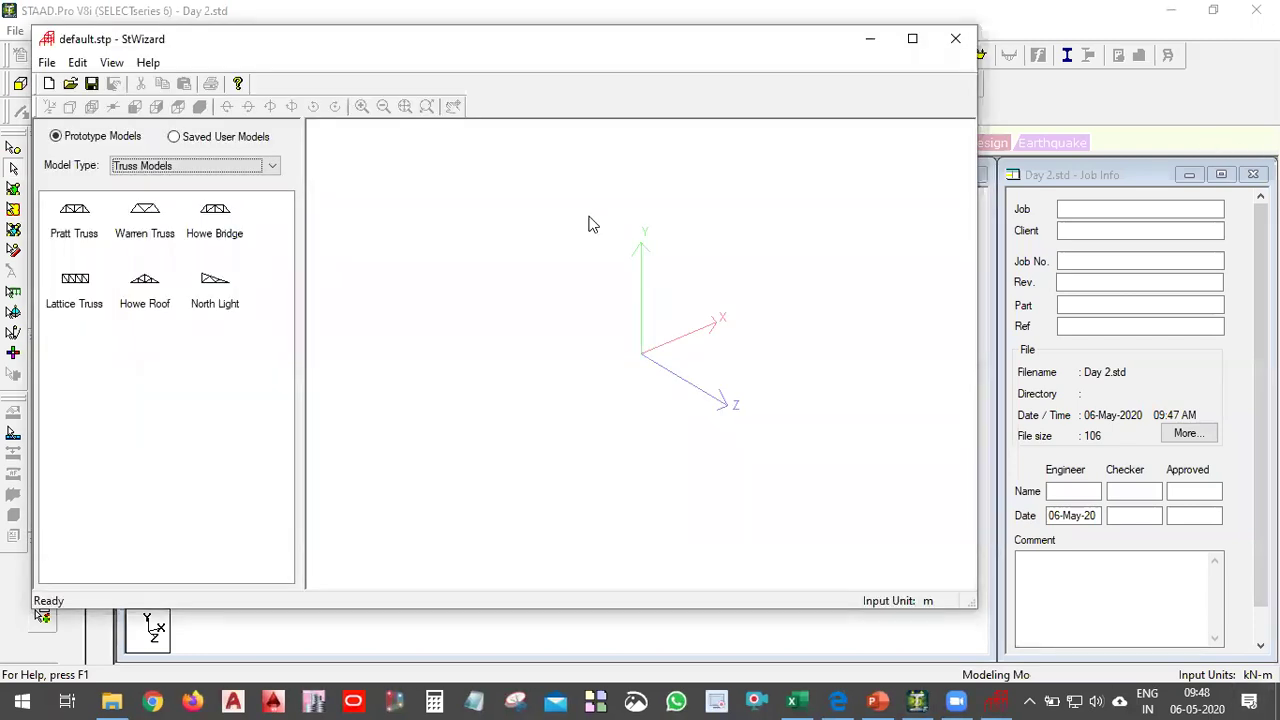
Step: Reposition the structure wizard window and set the prototype model type to Truss Models
{"action": "left_click_drag", "start_coordinate": [291, 47], "coordinate": [391, 71]}
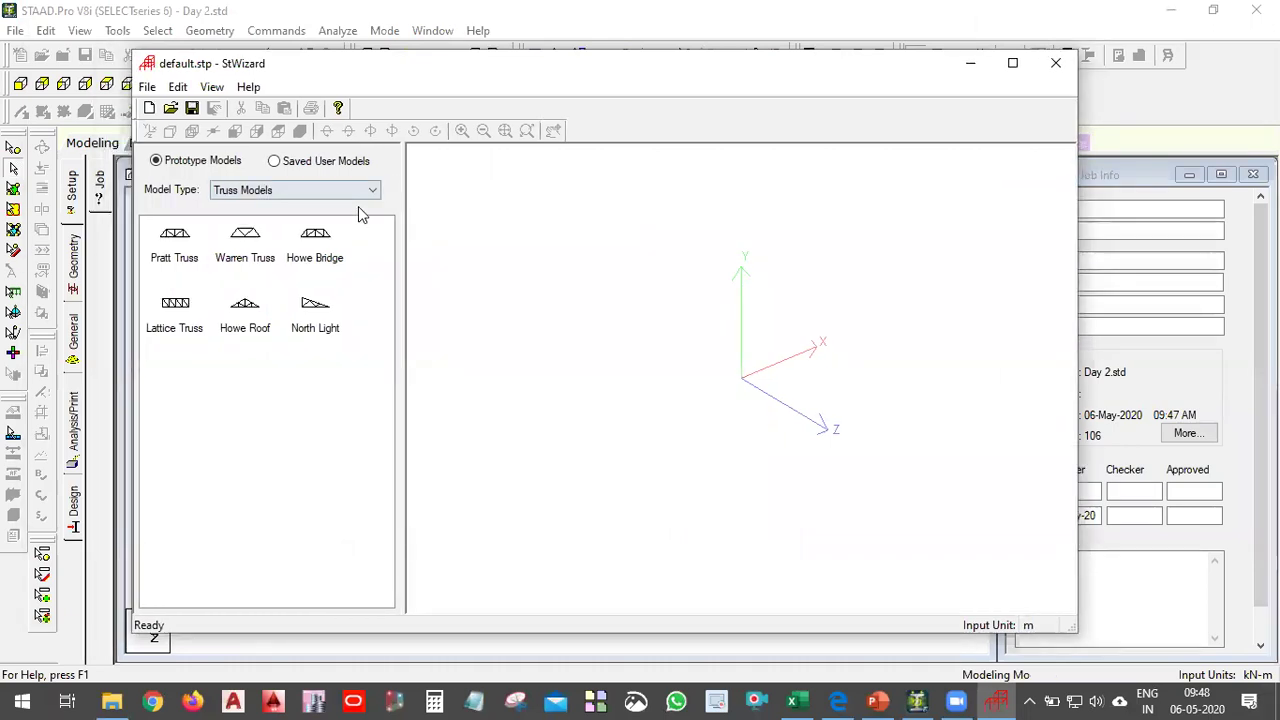
{"action": "left_click", "coordinate": [260, 198]}
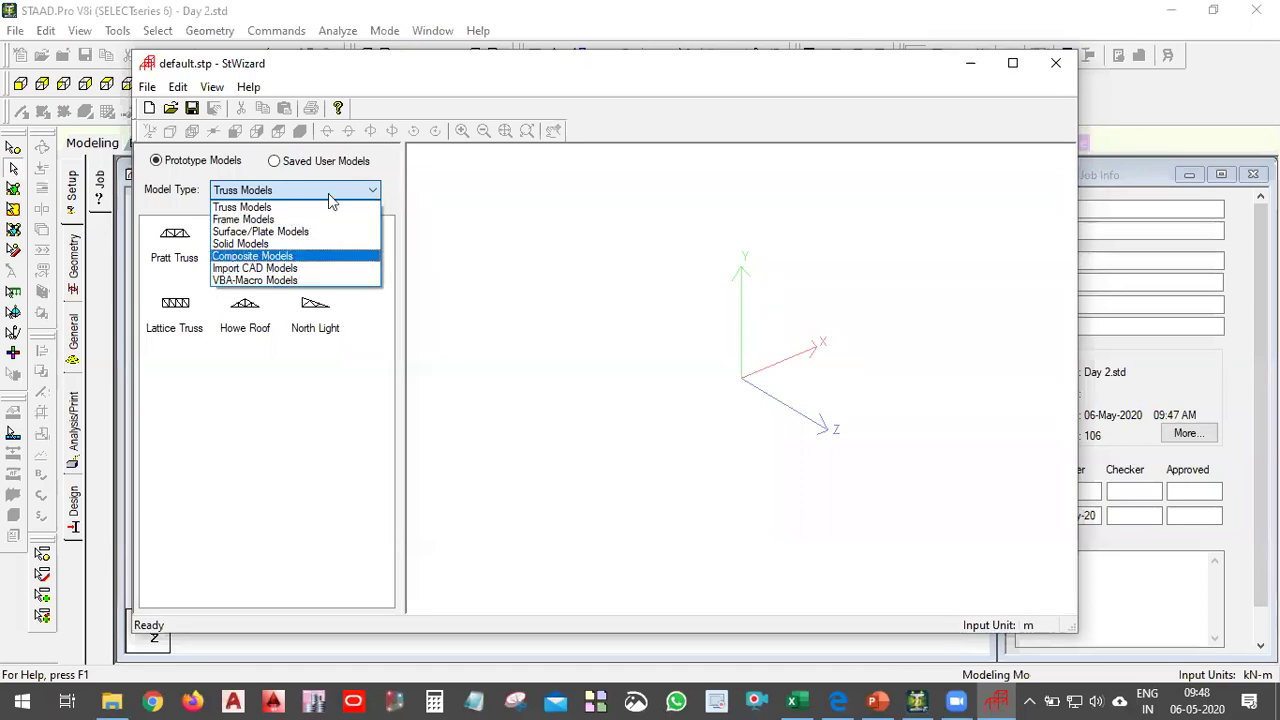
{"action": "left_click", "coordinate": [241, 207]}
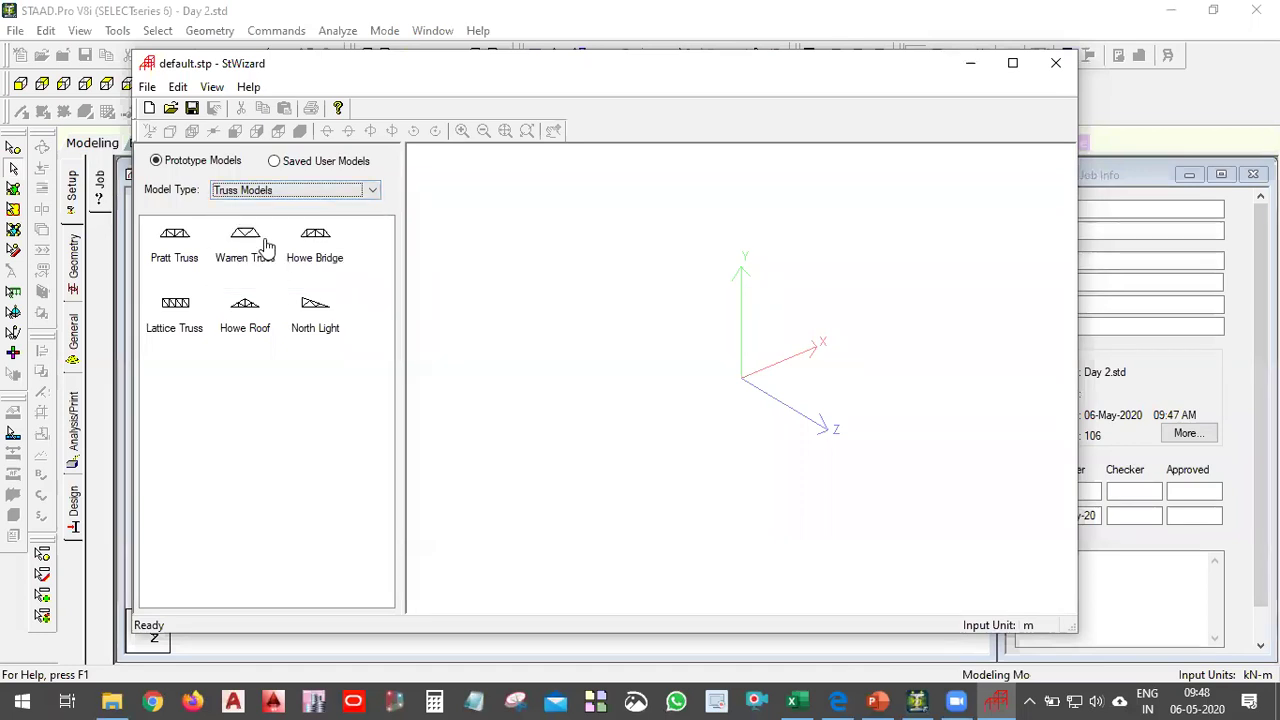
{"action": "left_click", "coordinate": [267, 246]}
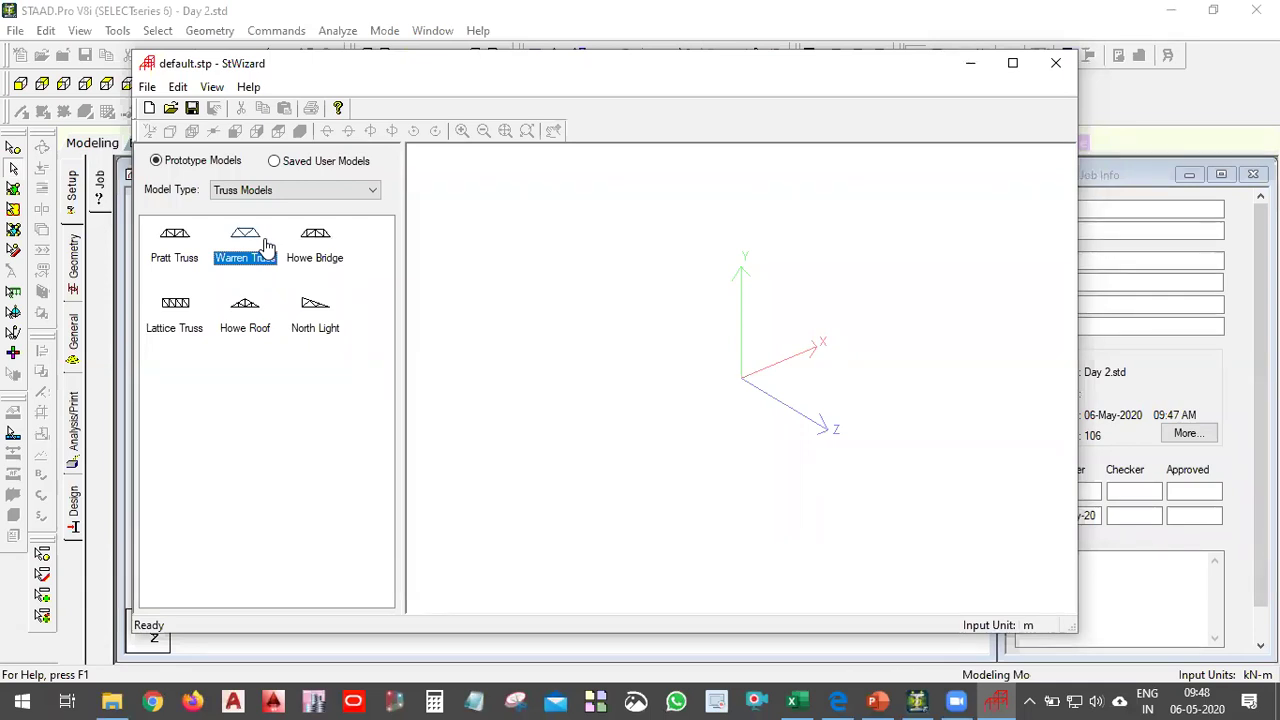
{"action": "left_click", "coordinate": [247, 306]}
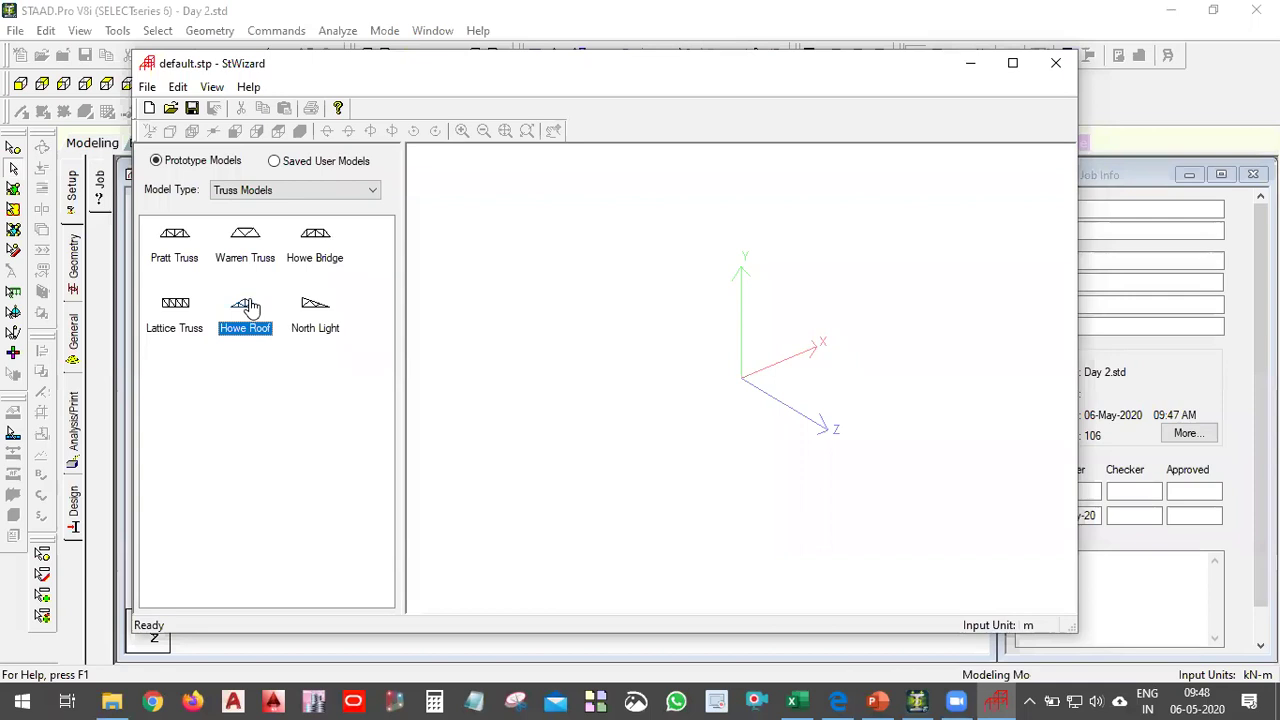
{"action": "mouse_move", "coordinate": [250, 308]}
{"action": "left_mouse_down"}
{"action": "mouse_move", "coordinate": [826, 328]}
{"action": "mouse_move", "coordinate": [817, 316]}
{"action": "left_mouse_up"}
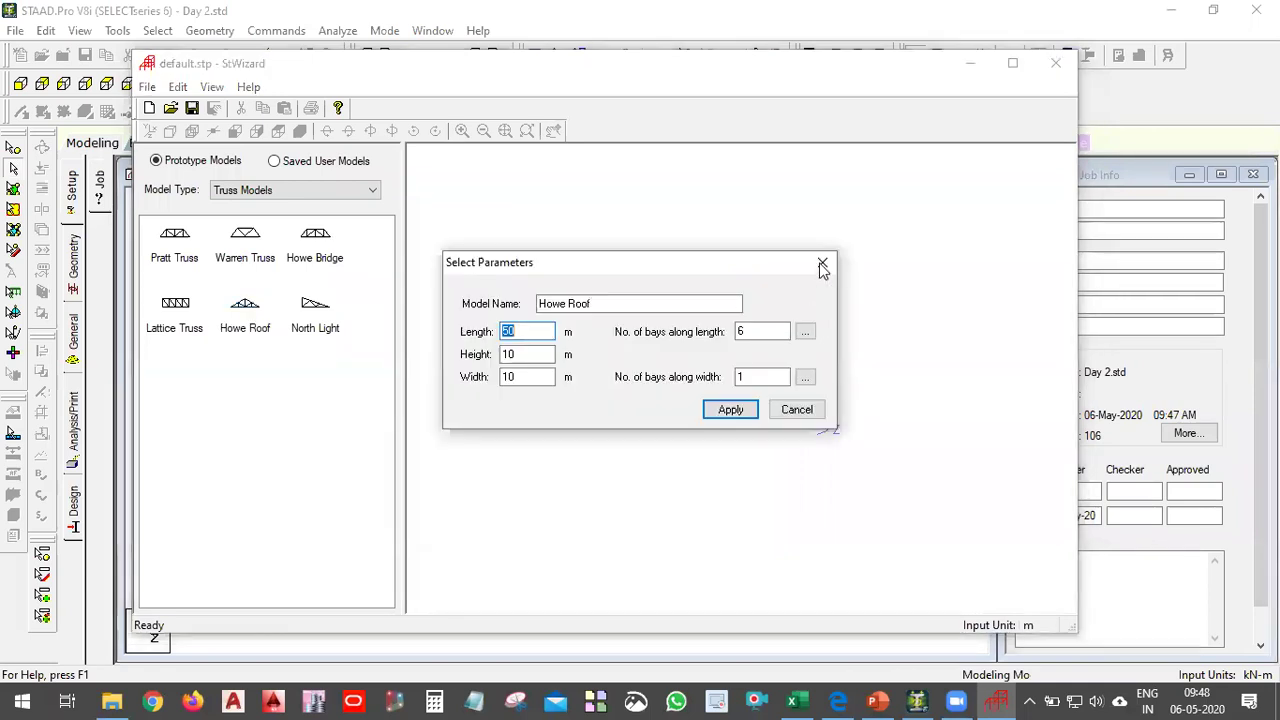
{"action": "left_click", "coordinate": [822, 263]}
{"action": "left_click", "coordinate": [257, 249]}
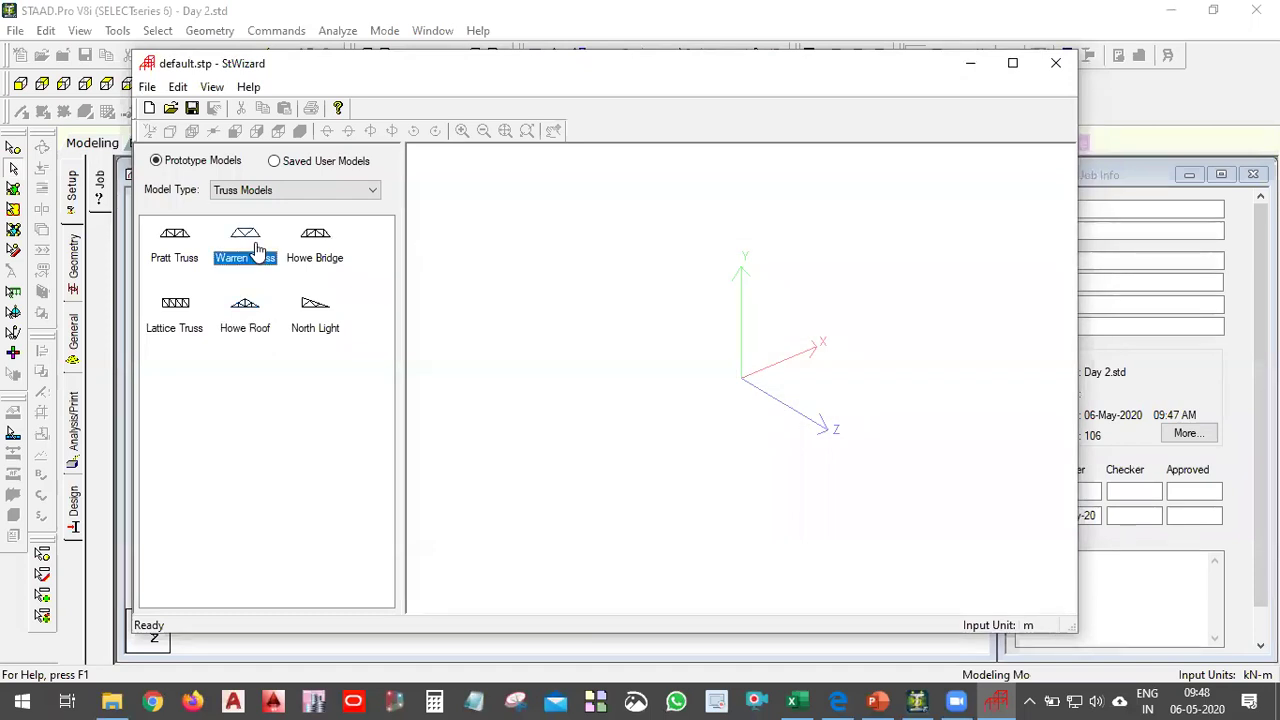
{"action": "mouse_move", "coordinate": [257, 249]}
{"action": "left_mouse_down"}
{"action": "mouse_move", "coordinate": [284, 269]}
{"action": "mouse_move", "coordinate": [624, 369]}
{"action": "mouse_move", "coordinate": [612, 360]}
{"action": "left_mouse_up"}
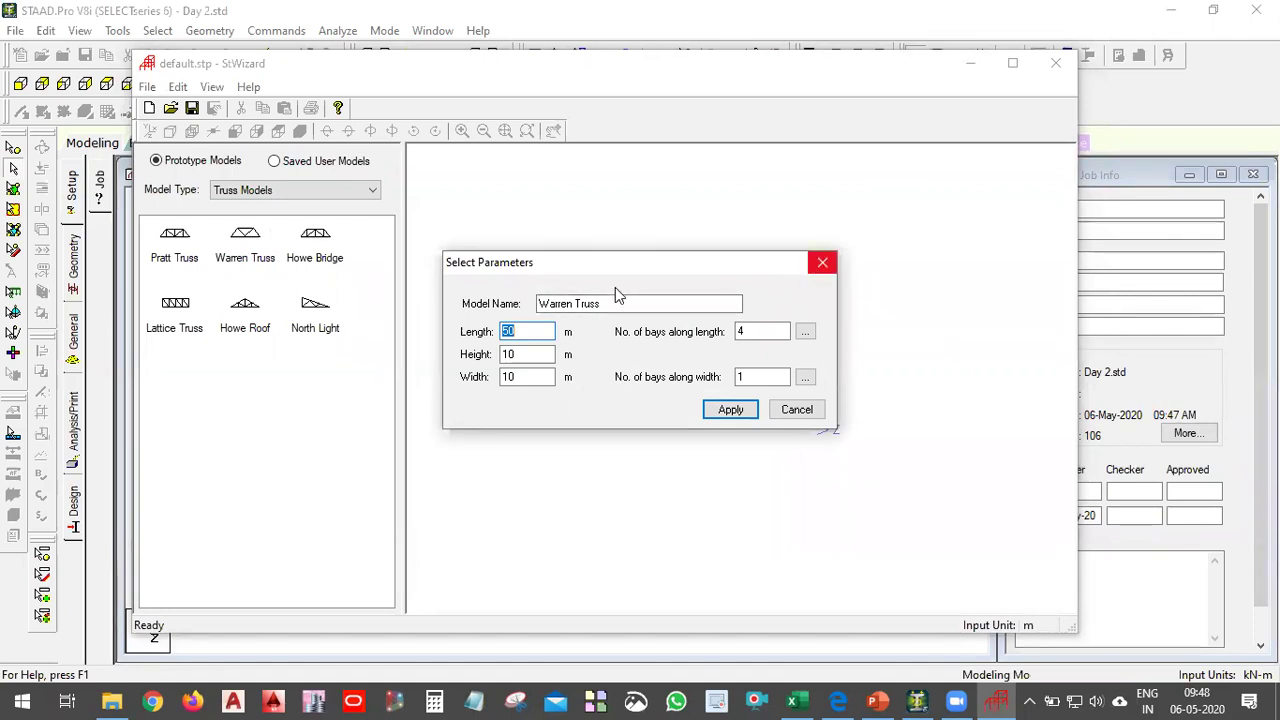
{"action": "key", "text": "Escape"}
Step: Open the Howe Roof truss template and set its length to 25 m with 10 bays along the length and its height to 5 m
{"action": "double_click", "coordinate": [250, 330]}
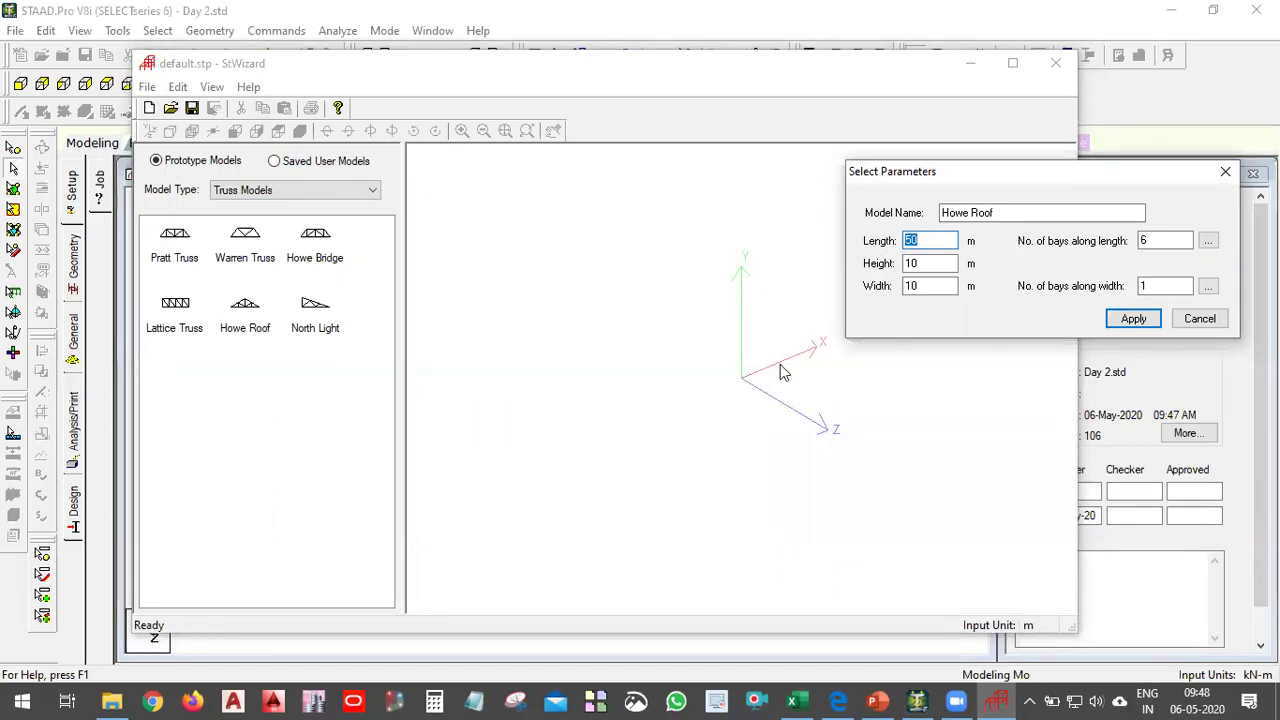
{"action": "double_click", "coordinate": [912, 263]}
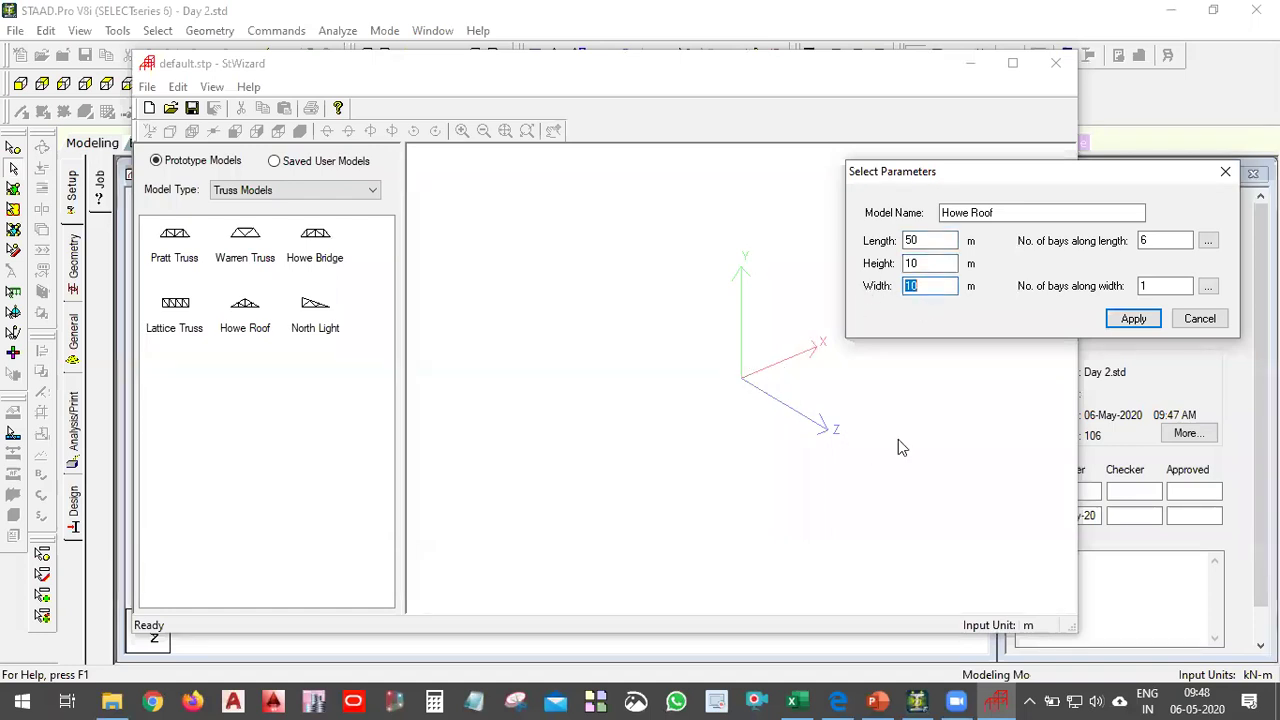
{"action": "left_click_drag", "start_coordinate": [978, 180], "coordinate": [893, 195]}
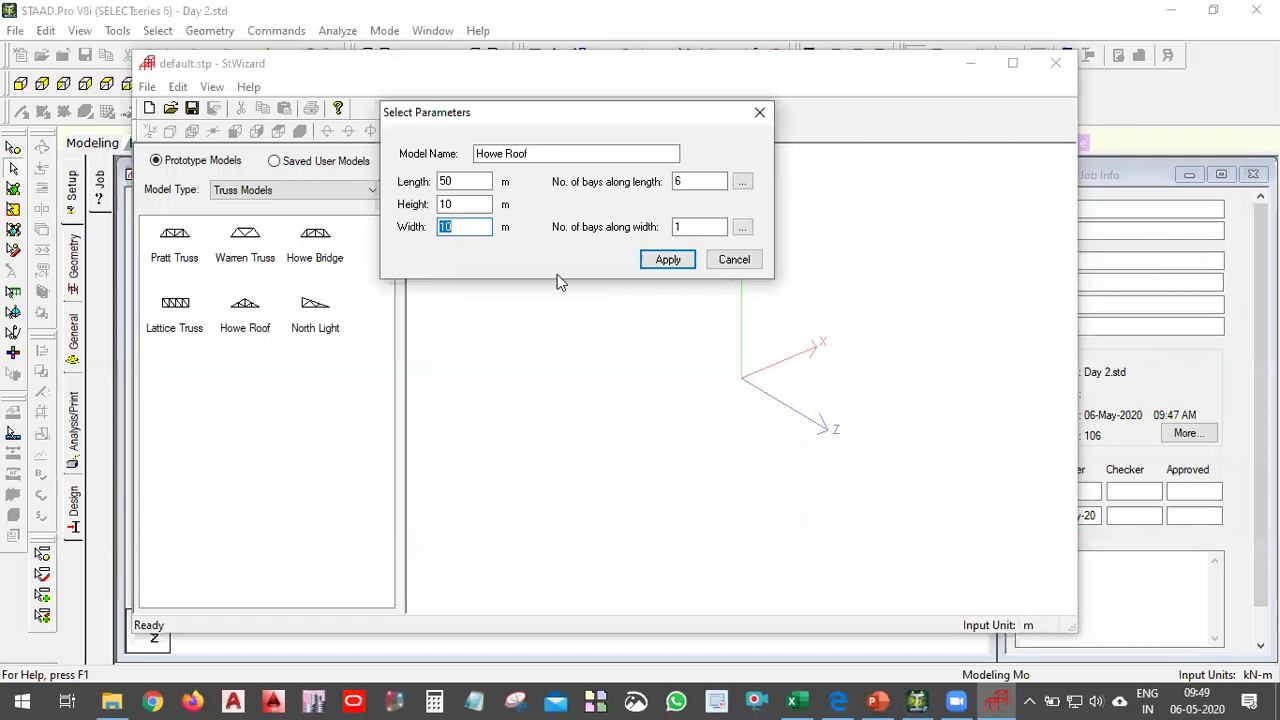
{"action": "double_click", "coordinate": [487, 182]}
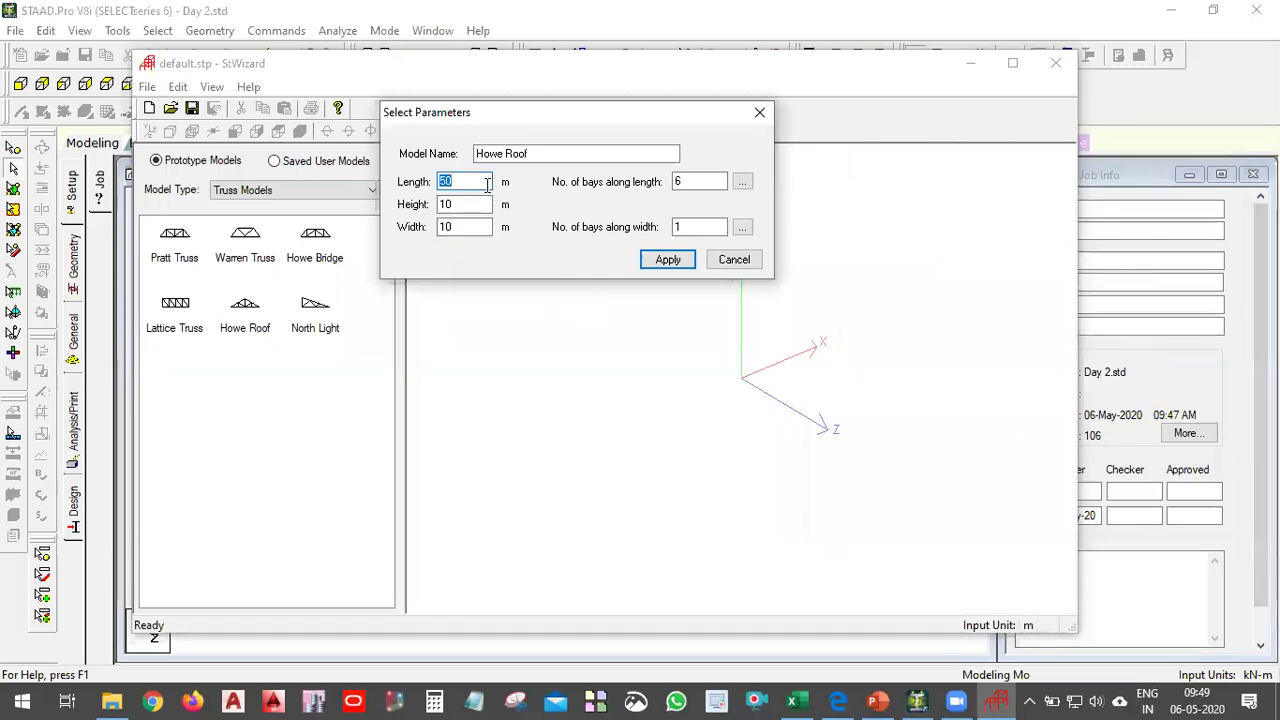
{"action": "type", "text": "25"}
{"action": "double_click", "coordinate": [700, 183]}
{"action": "type", "text": "10"}
{"action": "double_click", "coordinate": [476, 205]}
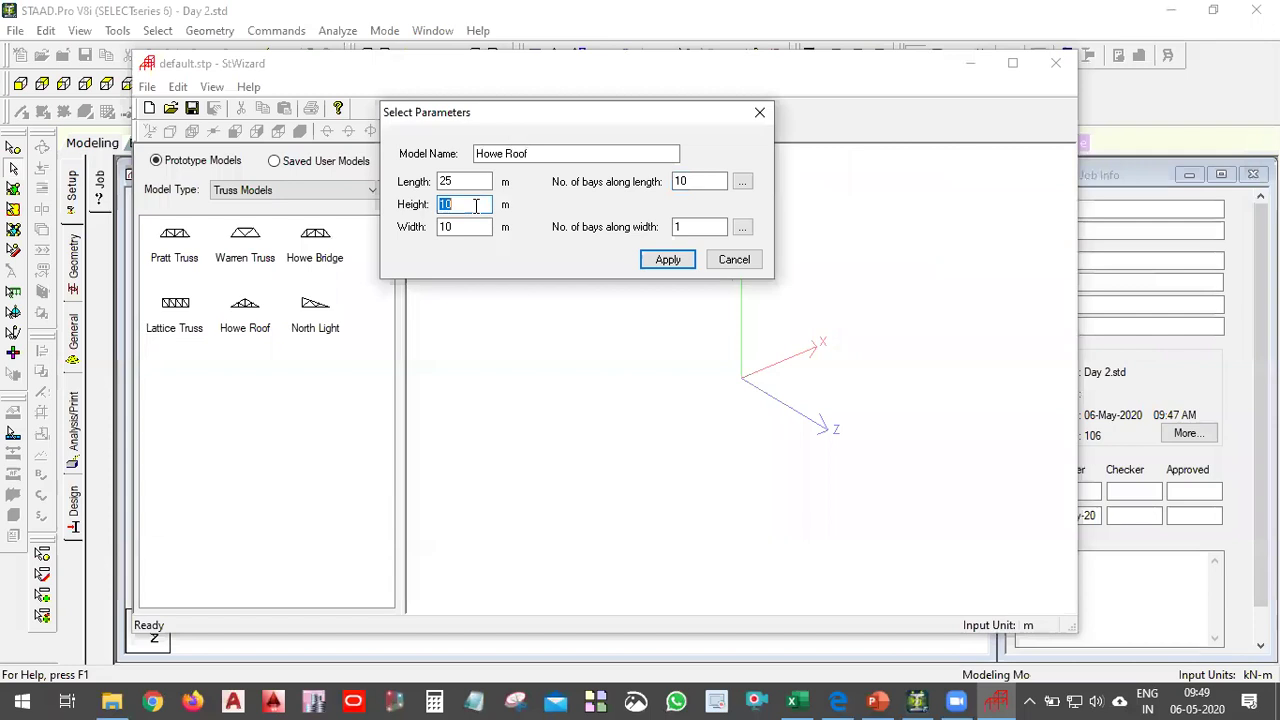
{"action": "type", "text": "5"}
Step: Set the Howe Roof's width to 36 m with 6 bays along the width, and apply the parameters
{"action": "double_click", "coordinate": [474, 226]}
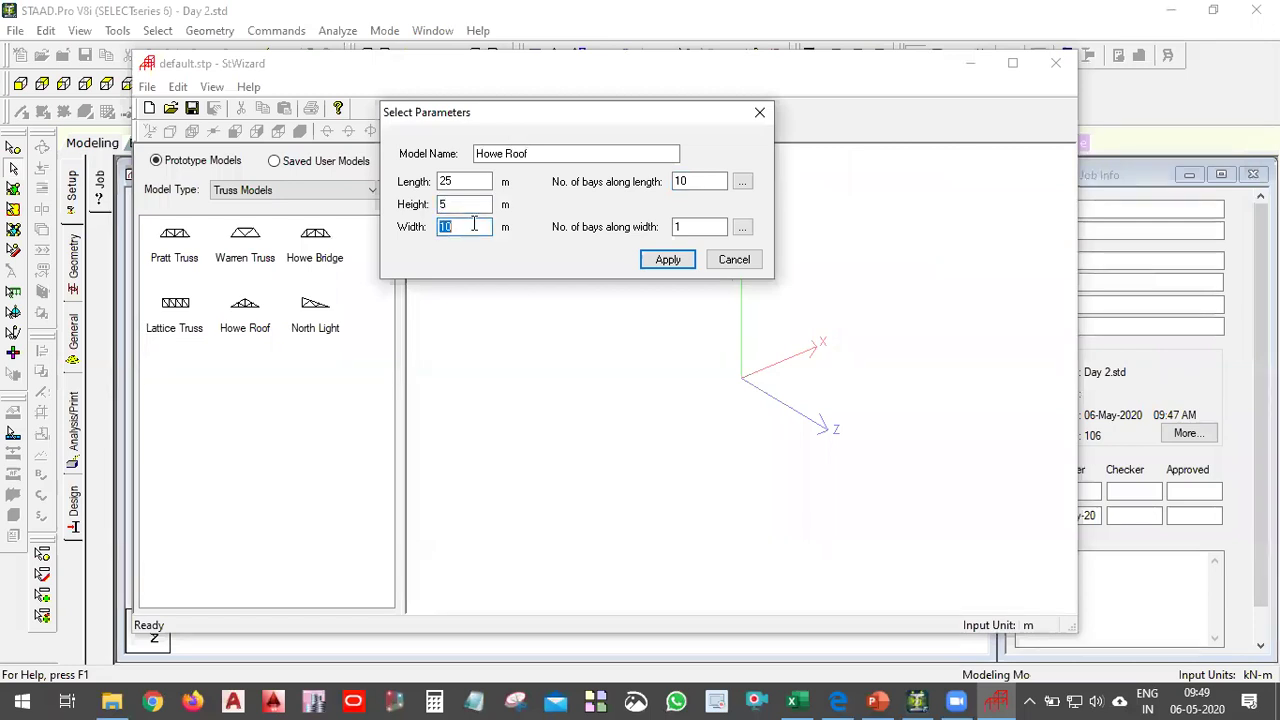
{"action": "type", "text": "36"}
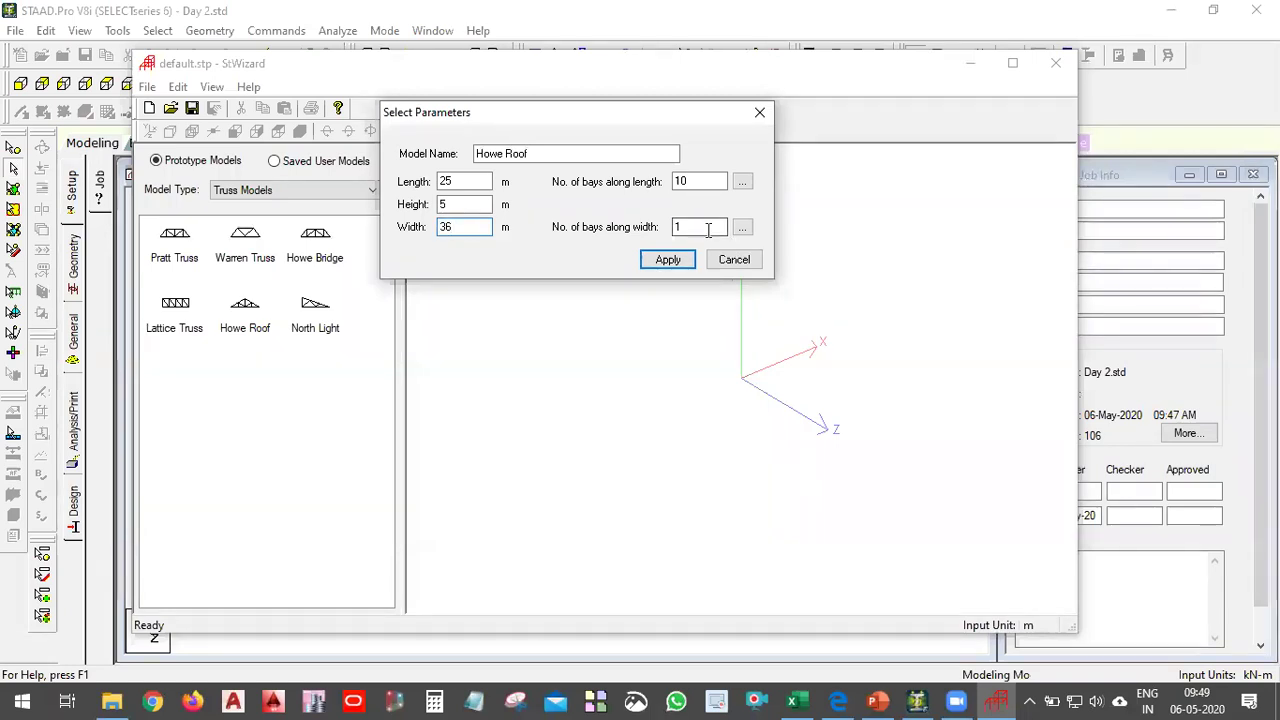
{"action": "type", "text": "6"}
{"action": "left_click", "coordinate": [466, 181]}
{"action": "key", "text": "Tab"}
{"action": "key", "text": "Tab"}
{"action": "key", "text": "Tab"}
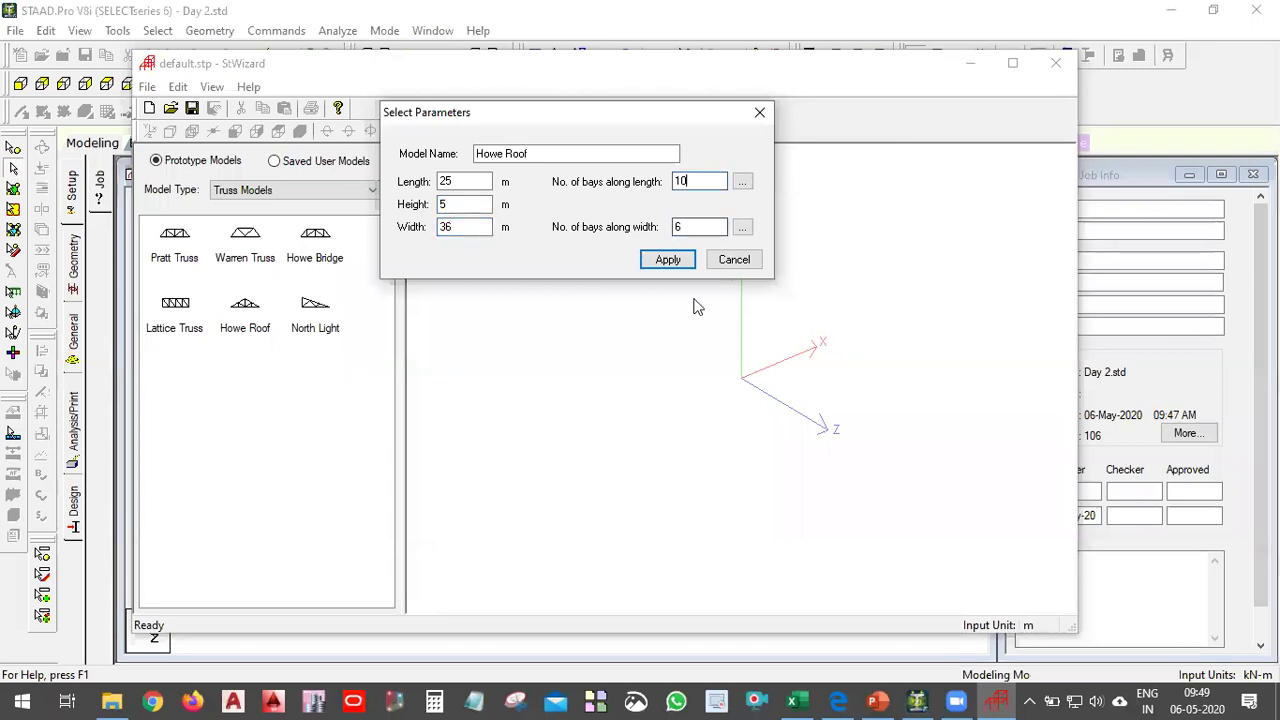
{"action": "left_click", "coordinate": [668, 260]}
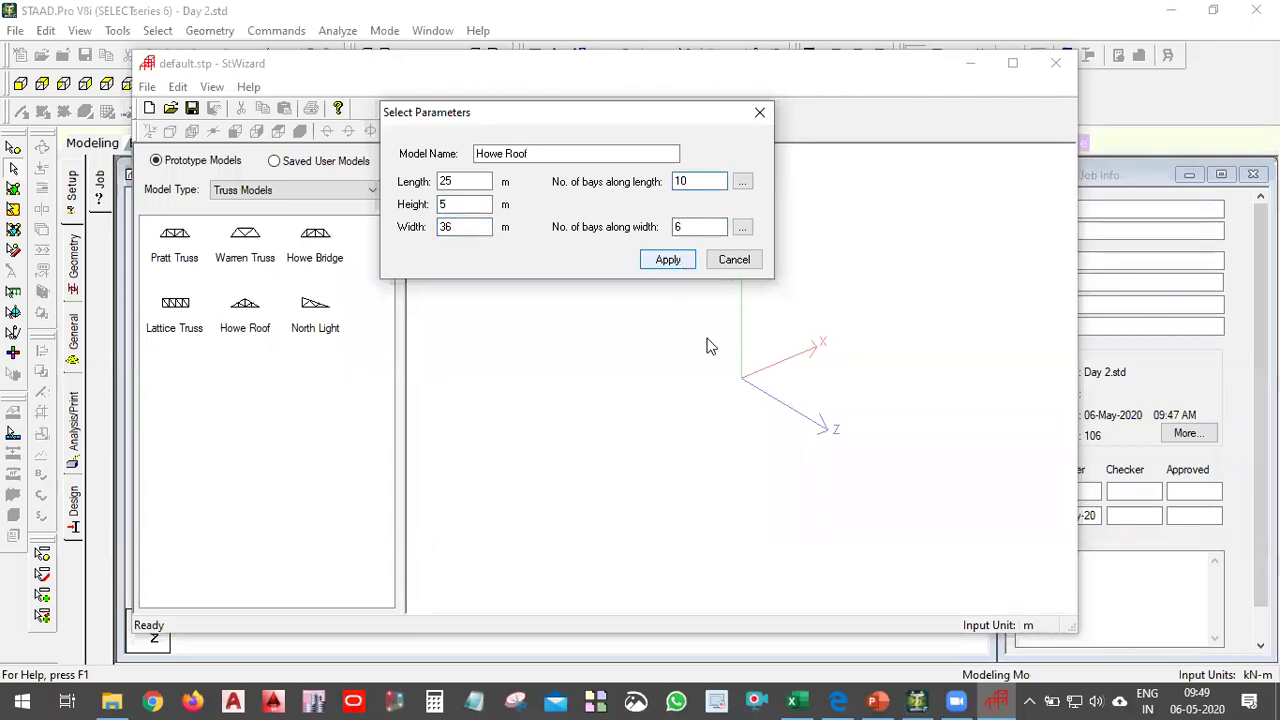
Step: Examine the generated Howe roof truss in 3D from several angles, including end-on
{"action": "mouse_move", "coordinate": [471, 391]}
{"action": "left_mouse_down"}
{"action": "mouse_move", "coordinate": [525, 400]}
{"action": "mouse_move", "coordinate": [723, 594]}
{"action": "left_mouse_up"}
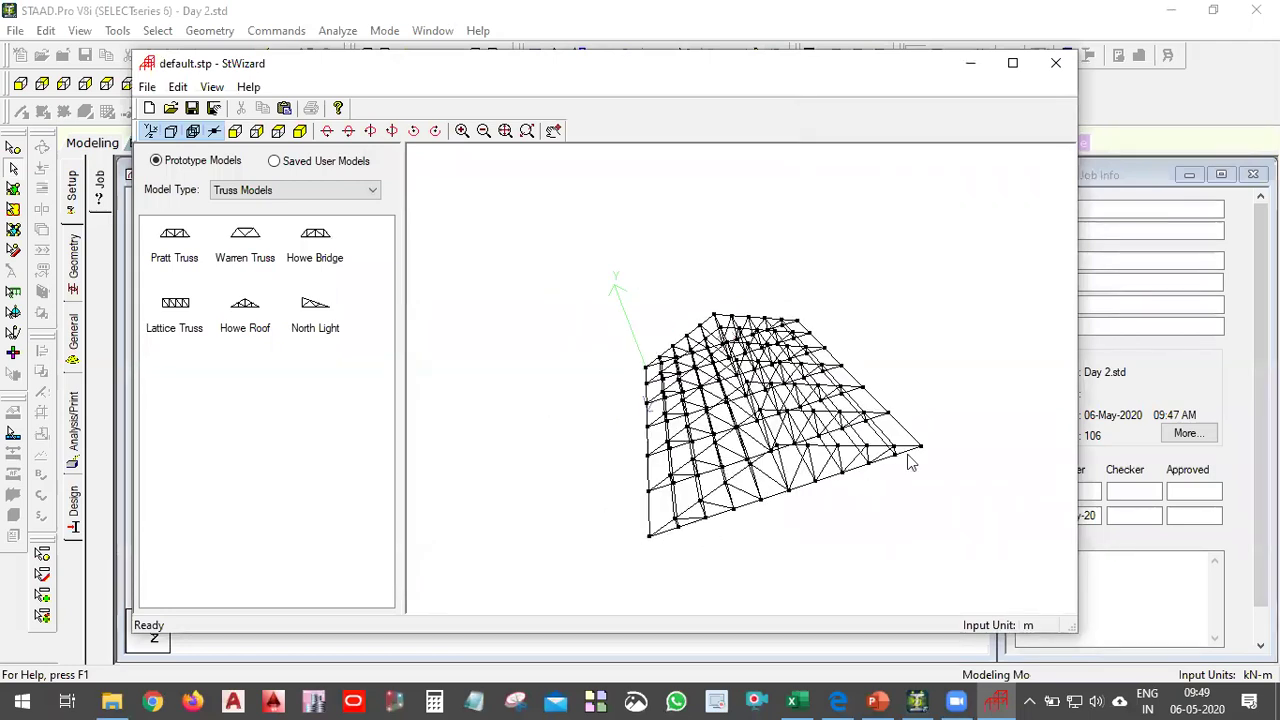
{"action": "left_click_drag", "start_coordinate": [770, 476], "coordinate": [578, 418]}
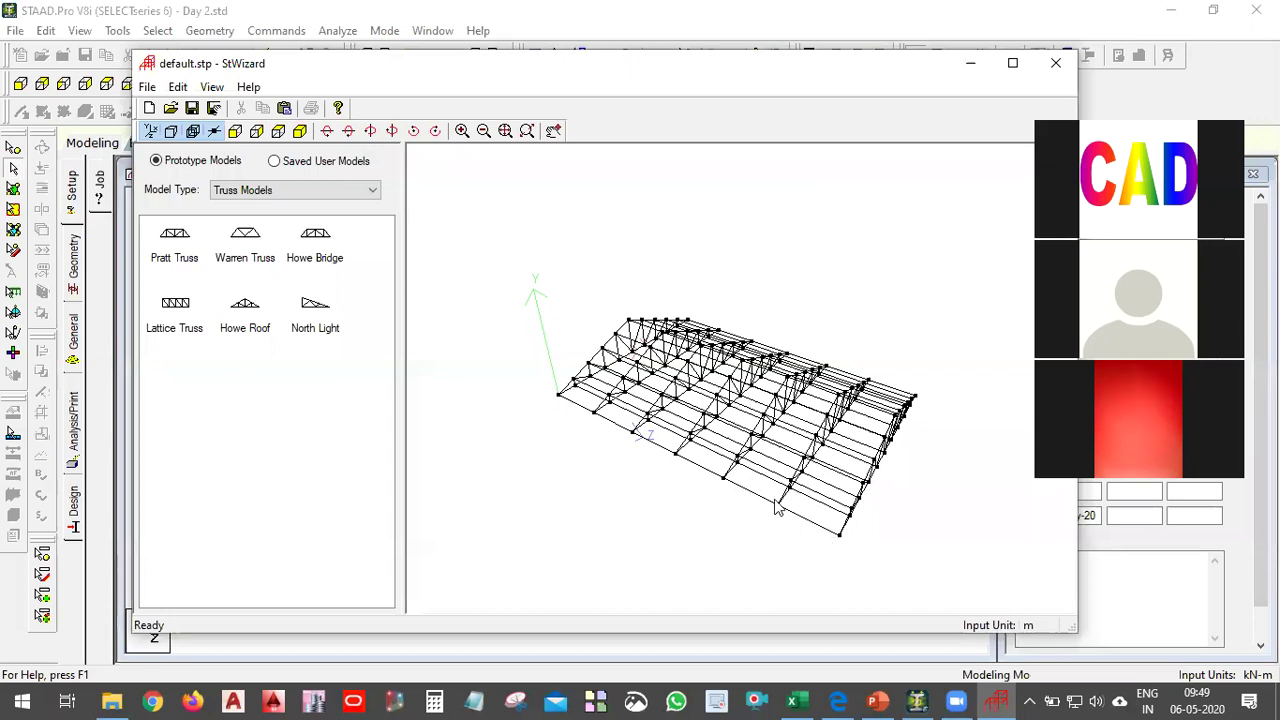
{"action": "left_click_drag", "start_coordinate": [774, 516], "coordinate": [760, 490]}
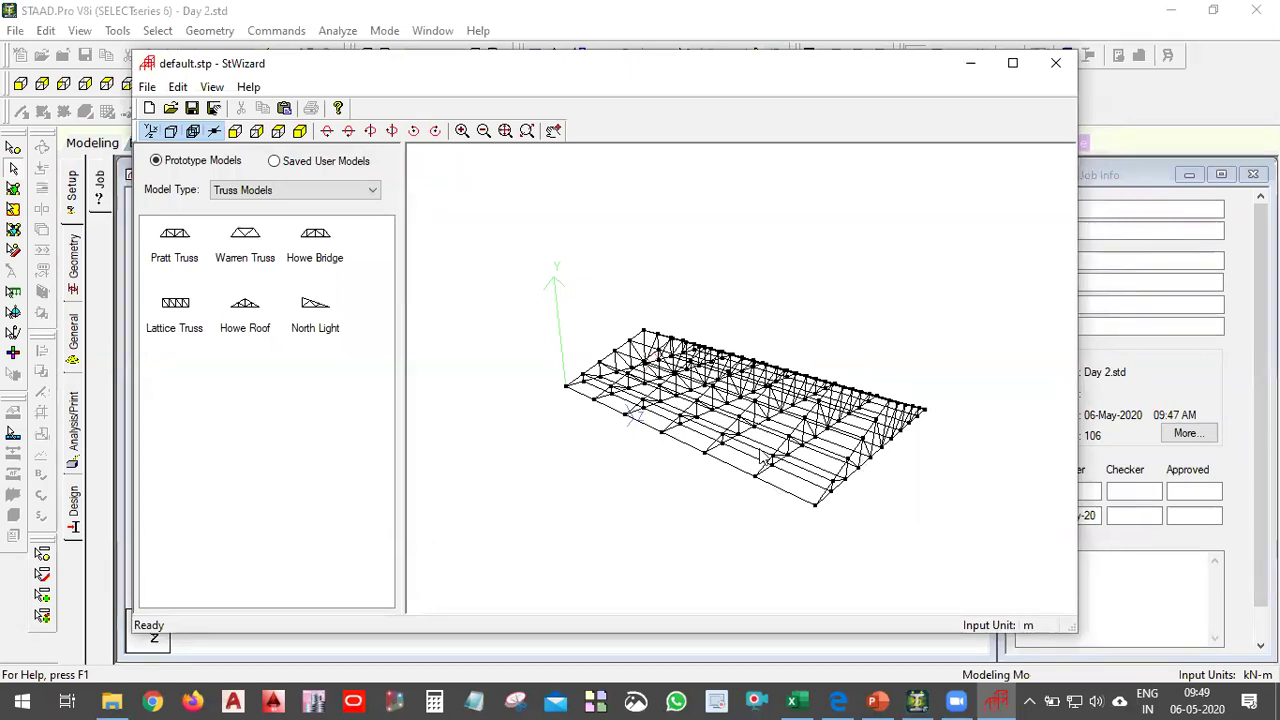
{"action": "left_click_drag", "start_coordinate": [864, 466], "coordinate": [738, 450]}
{"action": "left_click_drag", "start_coordinate": [911, 455], "coordinate": [846, 423]}
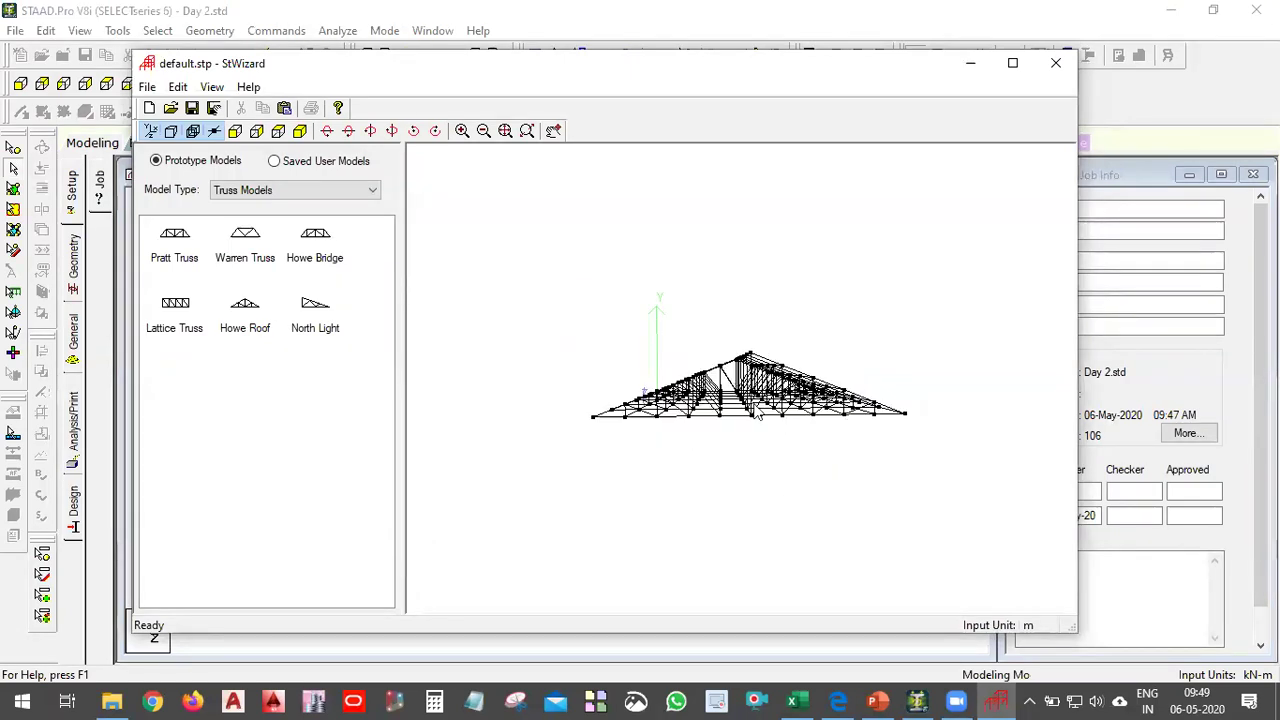
{"action": "left_click_drag", "start_coordinate": [725, 444], "coordinate": [834, 515]}
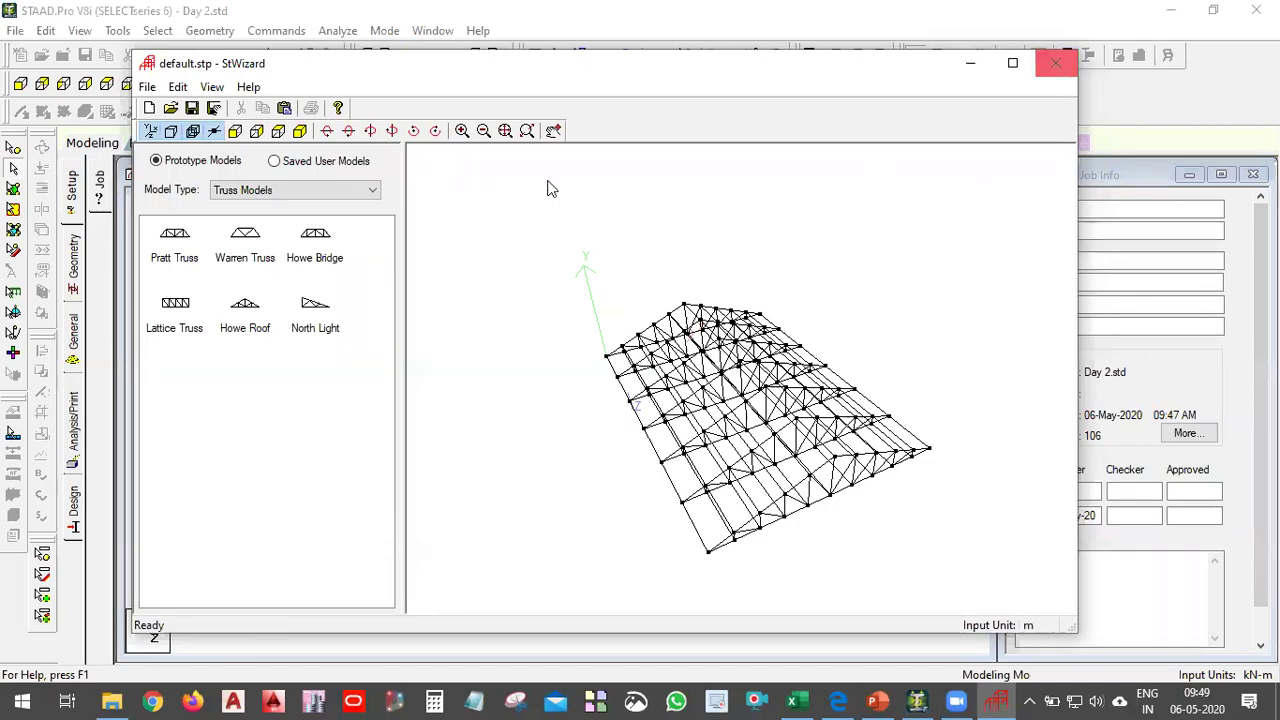
Step: Switch the prototype model type to Frame Models and open the Bay Frame template's parameters
{"action": "left_click", "coordinate": [281, 191]}
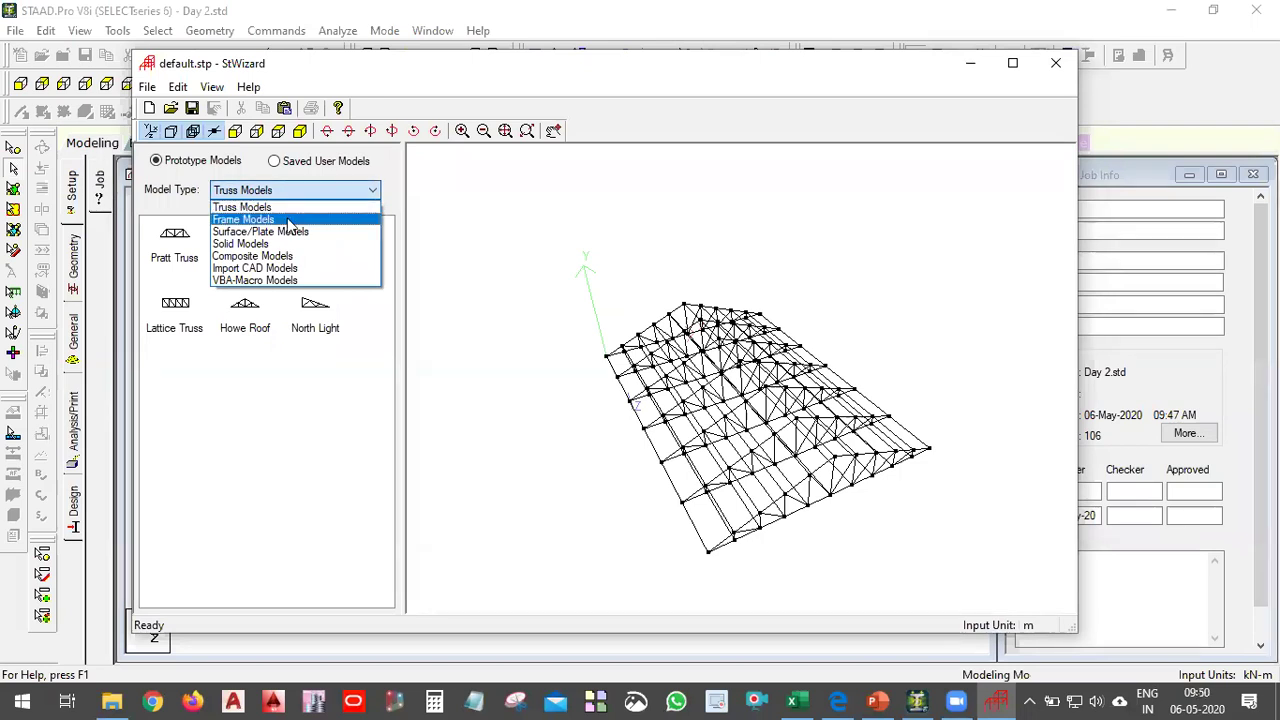
{"action": "left_click", "coordinate": [289, 220]}
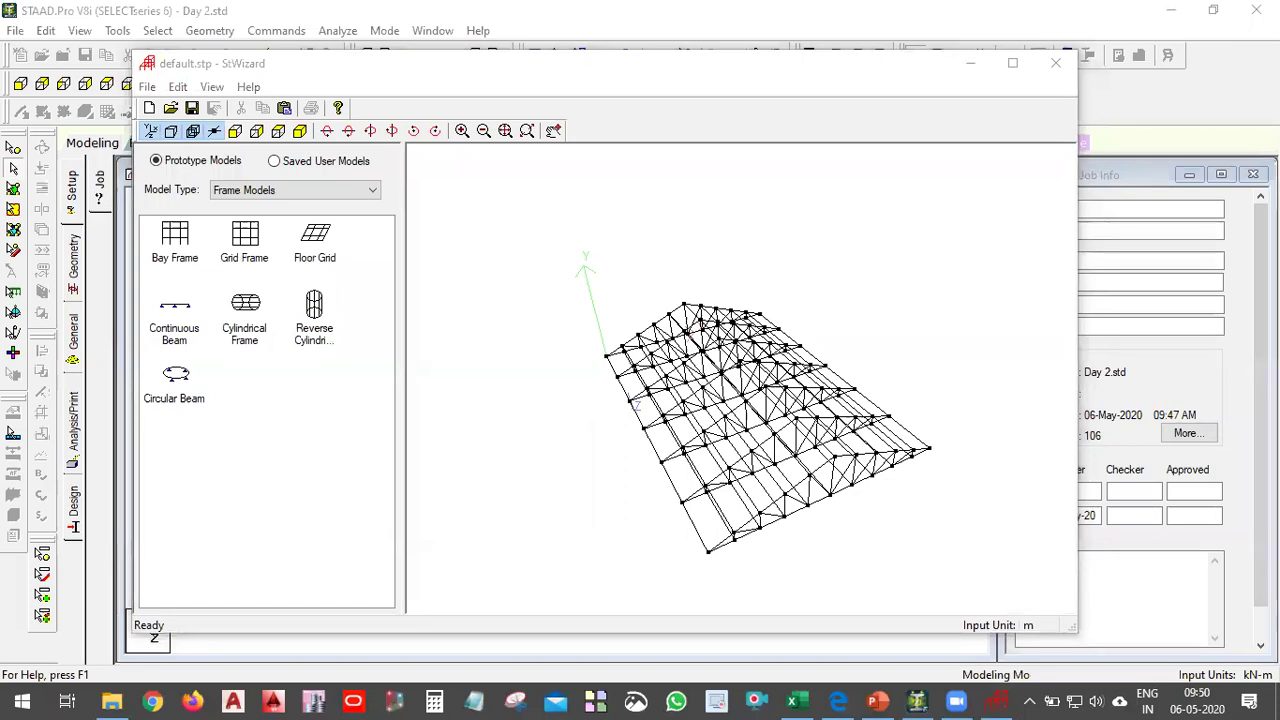
{"action": "left_click", "coordinate": [294, 176]}
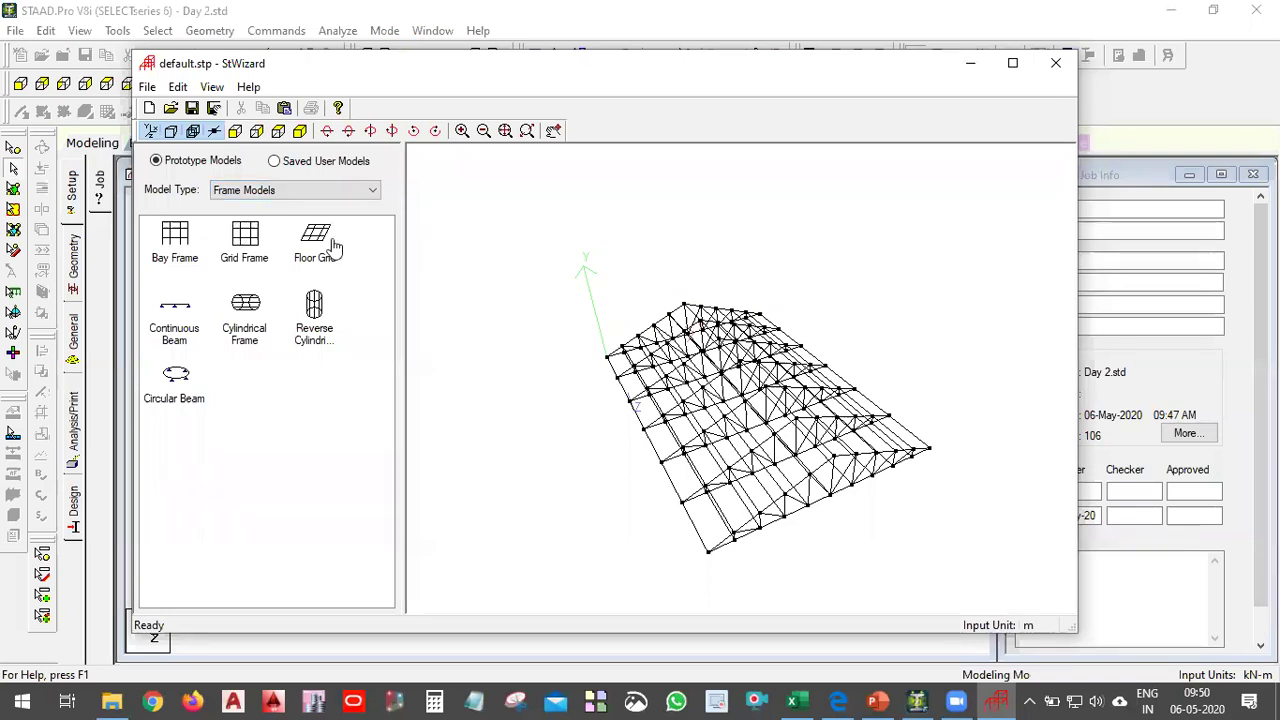
{"action": "left_click", "coordinate": [193, 249]}
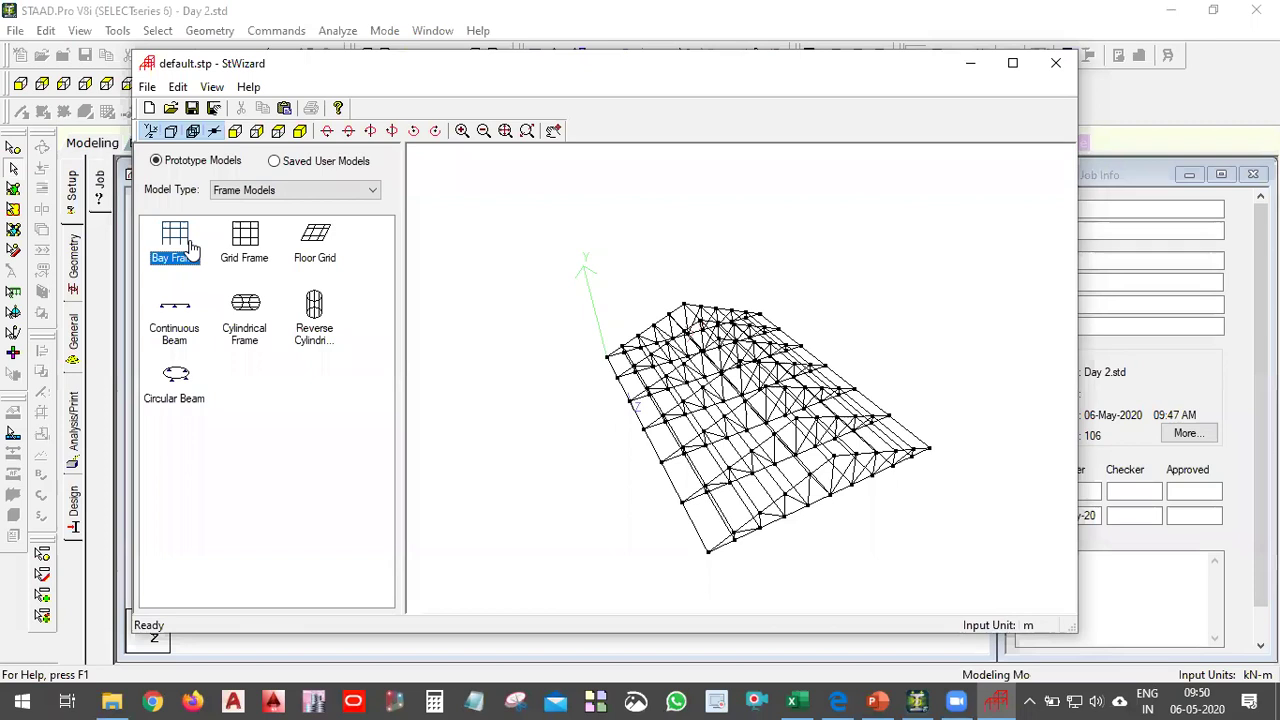
{"action": "left_click_drag", "start_coordinate": [193, 249], "coordinate": [748, 318]}
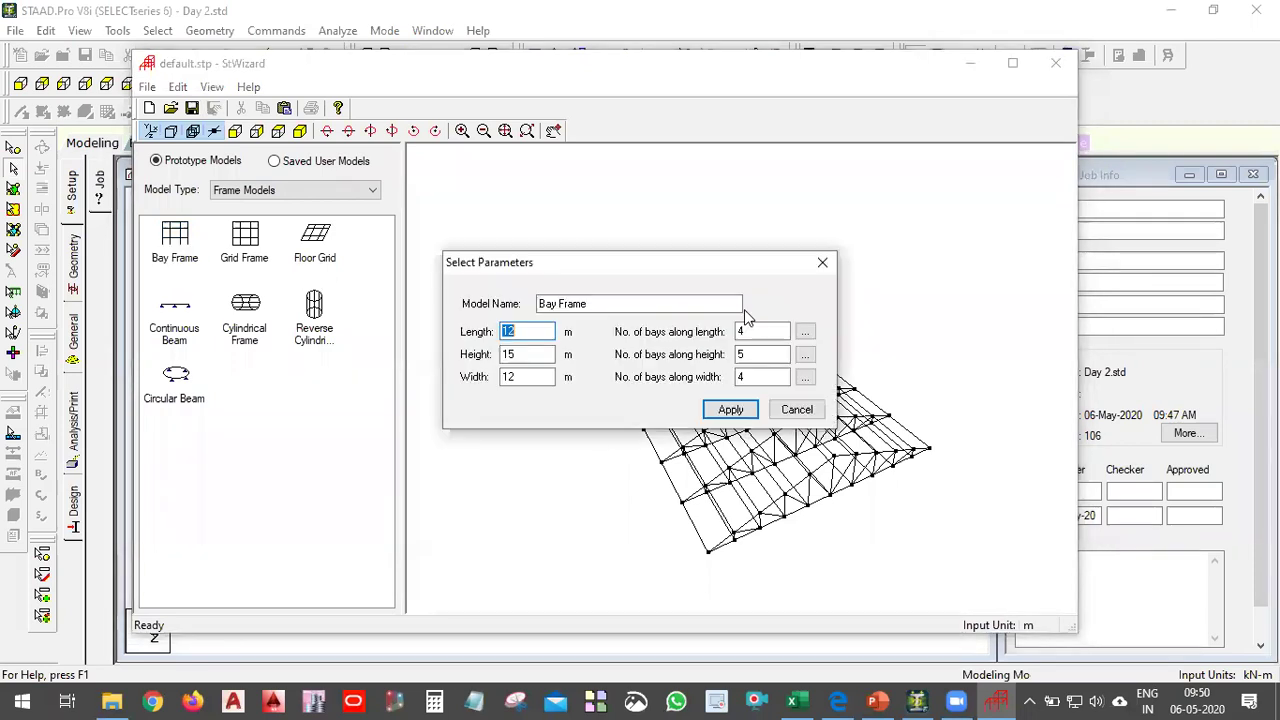
Step: Set the Bay Frame's length to 30 m with 5 bays along the length, and apply the parameters
{"action": "left_click", "coordinate": [531, 352]}
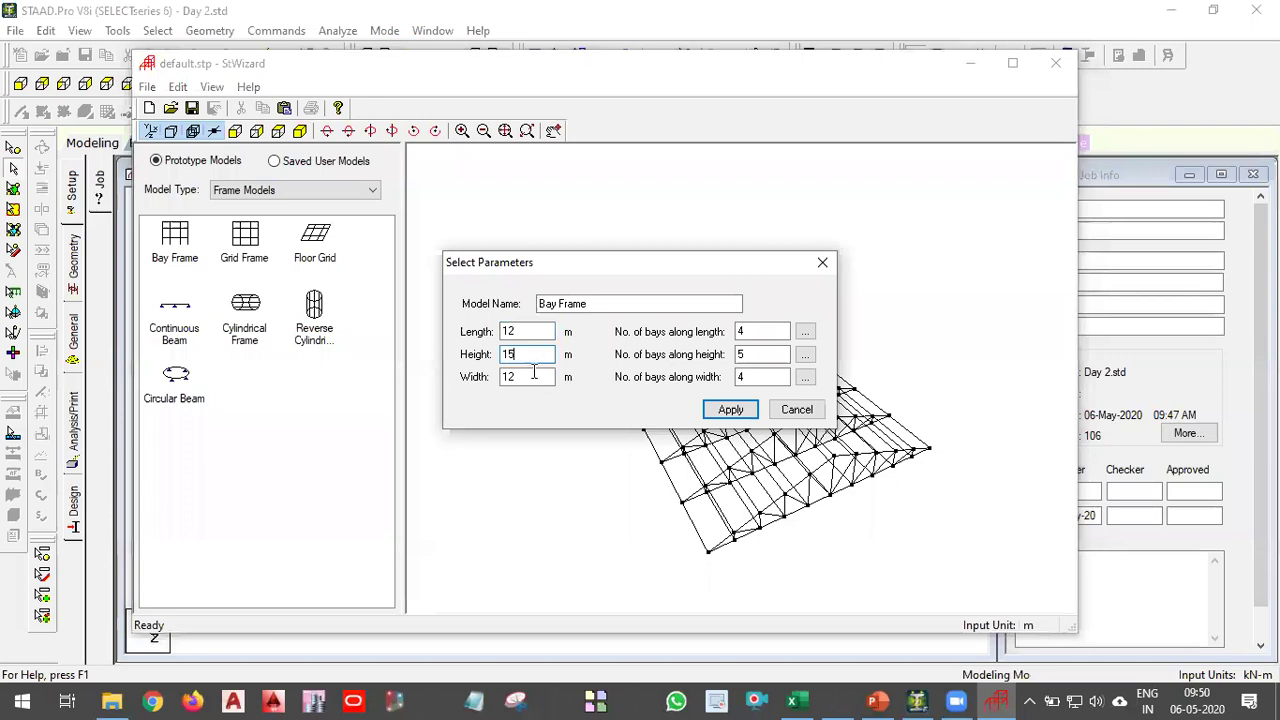
{"action": "left_click", "coordinate": [530, 376]}
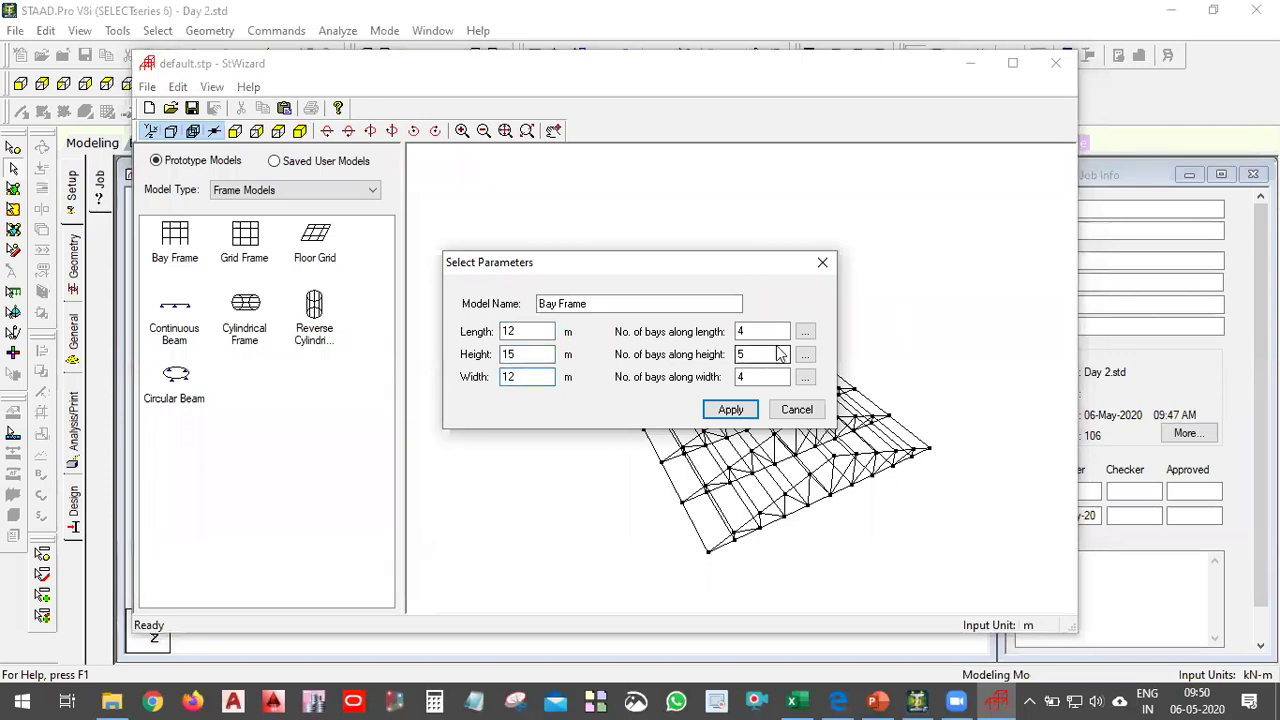
{"action": "left_click", "coordinate": [766, 331]}
{"action": "left_click", "coordinate": [766, 353]}
{"action": "left_click", "coordinate": [763, 376]}
{"action": "left_click", "coordinate": [543, 331]}
{"action": "type", "text": "30"}
{"action": "key", "text": "shift+Home"}
{"action": "type", "text": "30"}
{"action": "double_click", "coordinate": [768, 332]}
{"action": "type", "text": "5"}
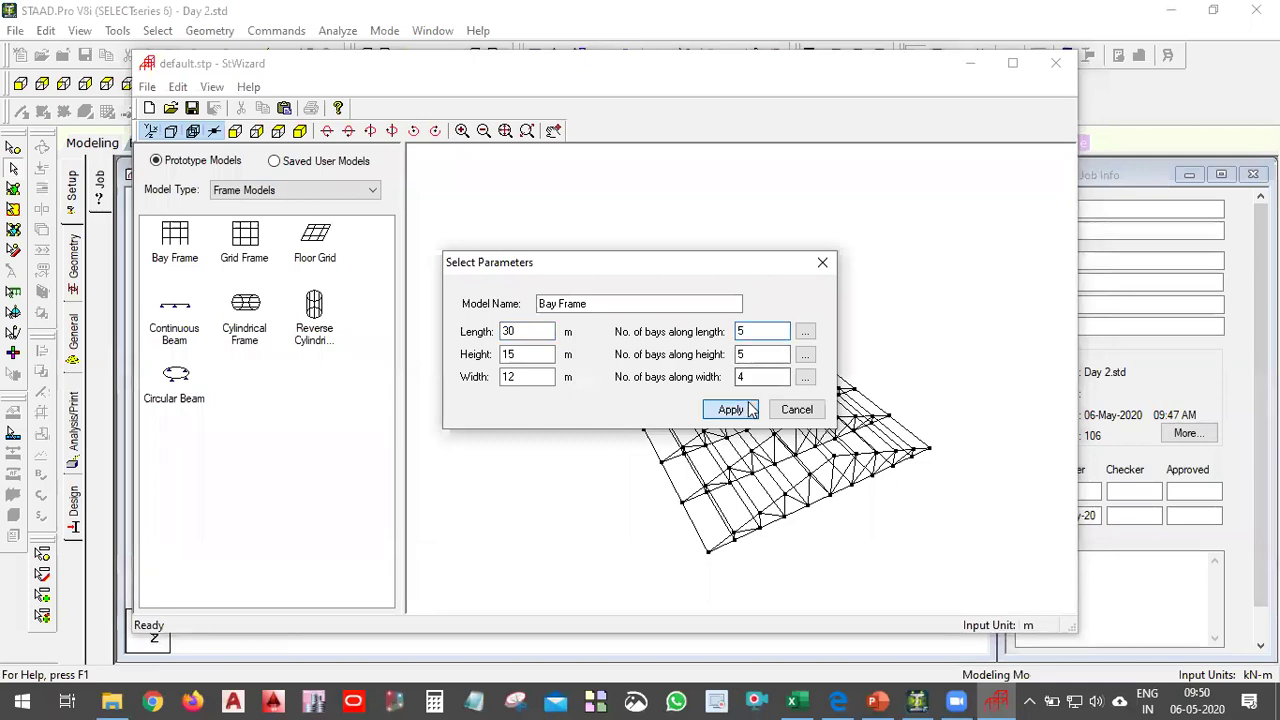
{"action": "left_click", "coordinate": [730, 409]}
Step: Examine the generated bay frame in 3D from several angles
{"action": "left_click_drag", "start_coordinate": [770, 503], "coordinate": [806, 457]}
{"action": "mouse_move", "coordinate": [783, 394]}
{"action": "left_mouse_down"}
{"action": "mouse_move", "coordinate": [770, 440]}
{"action": "mouse_move", "coordinate": [764, 408]}
{"action": "left_mouse_up"}
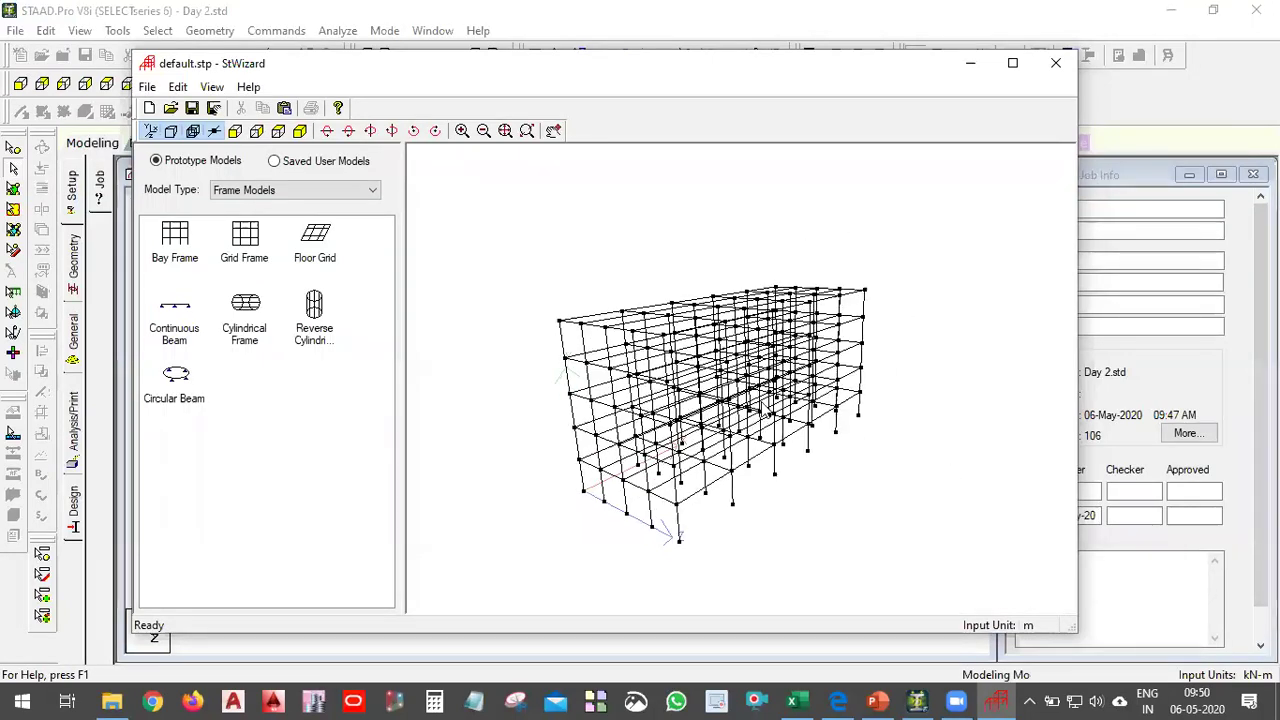
{"action": "left_click_drag", "start_coordinate": [683, 527], "coordinate": [1009, 90]}
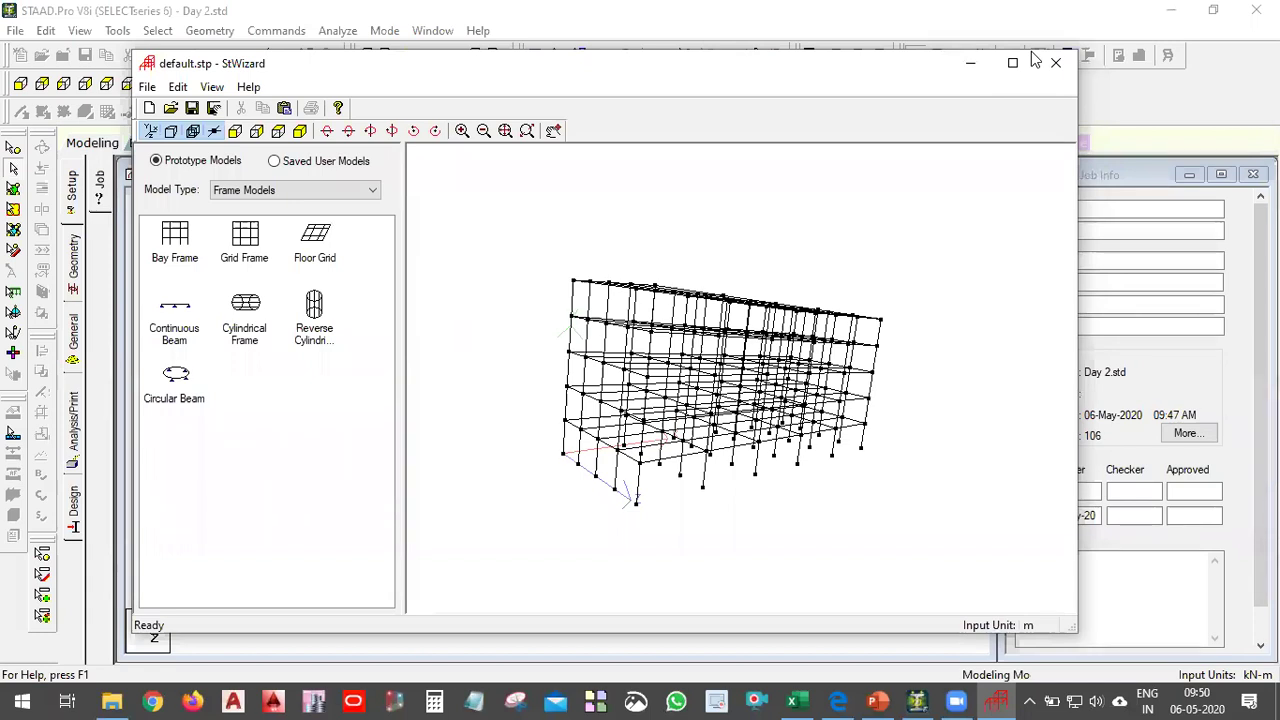
{"action": "left_click", "coordinate": [1033, 60]}
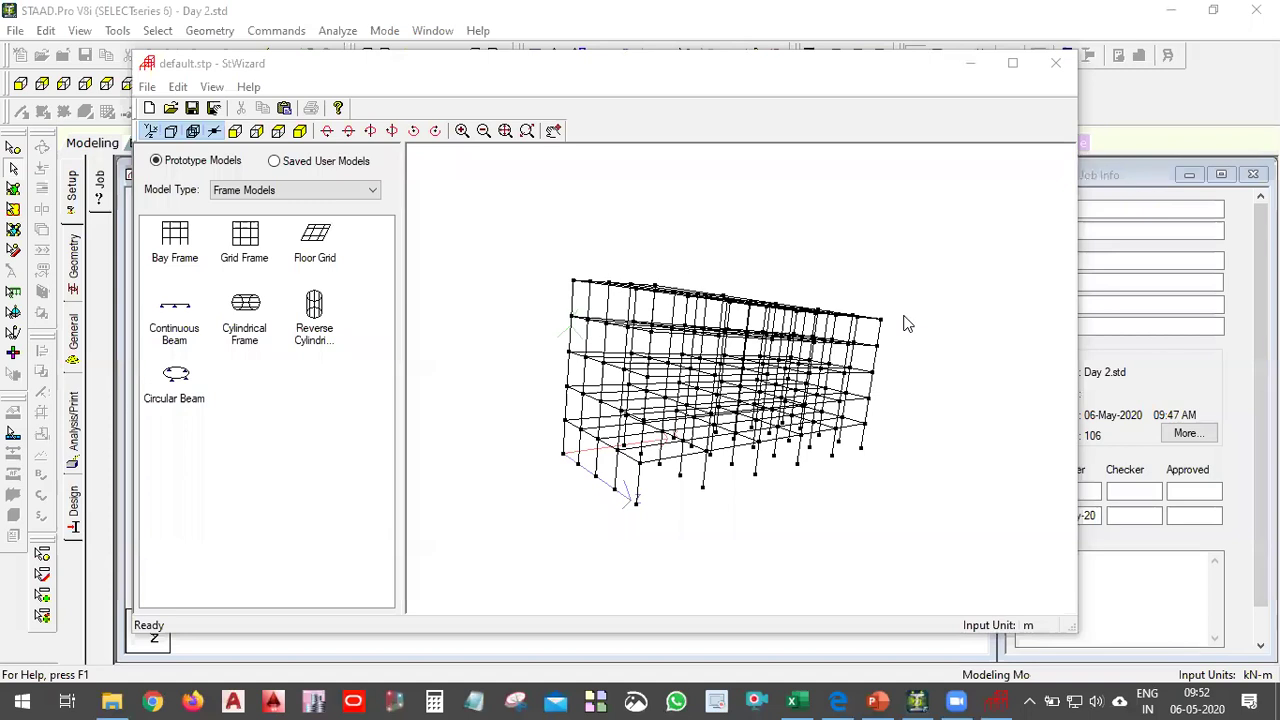
{"action": "left_click", "coordinate": [800, 214]}
{"action": "key", "text": "Down"}
{"action": "key", "text": "Down"}
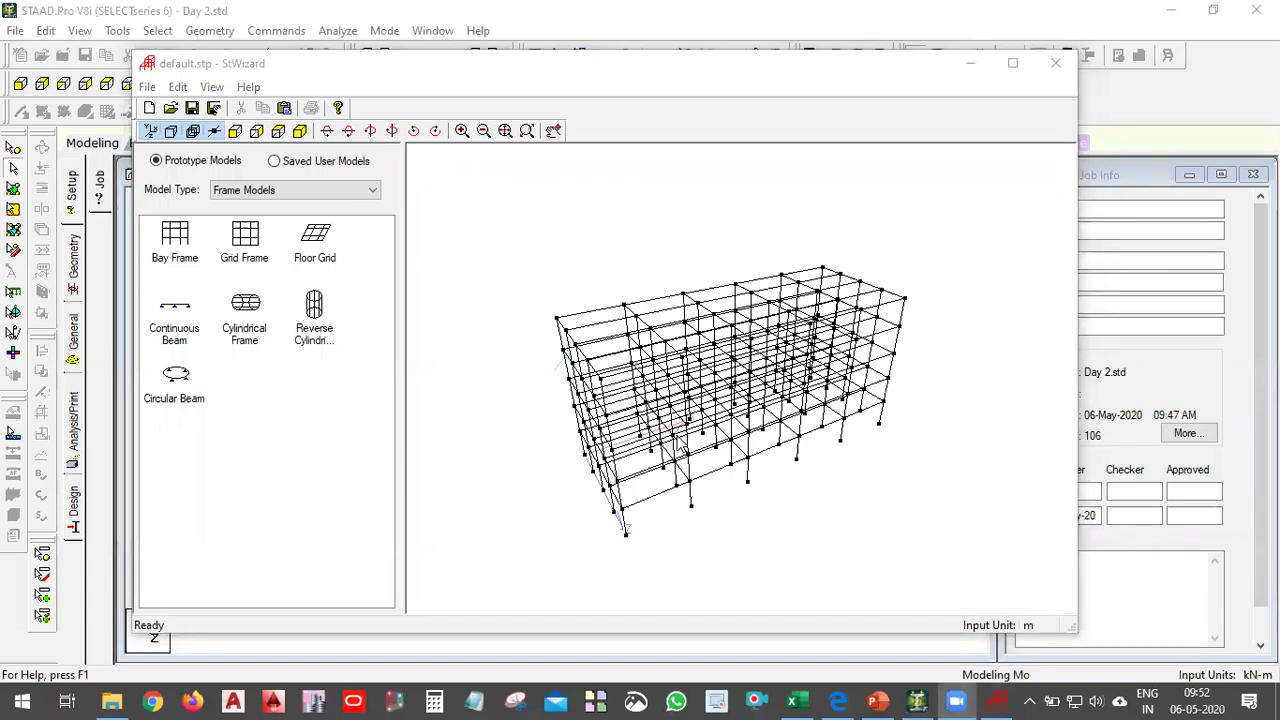
{"action": "left_click", "coordinate": [830, 213]}
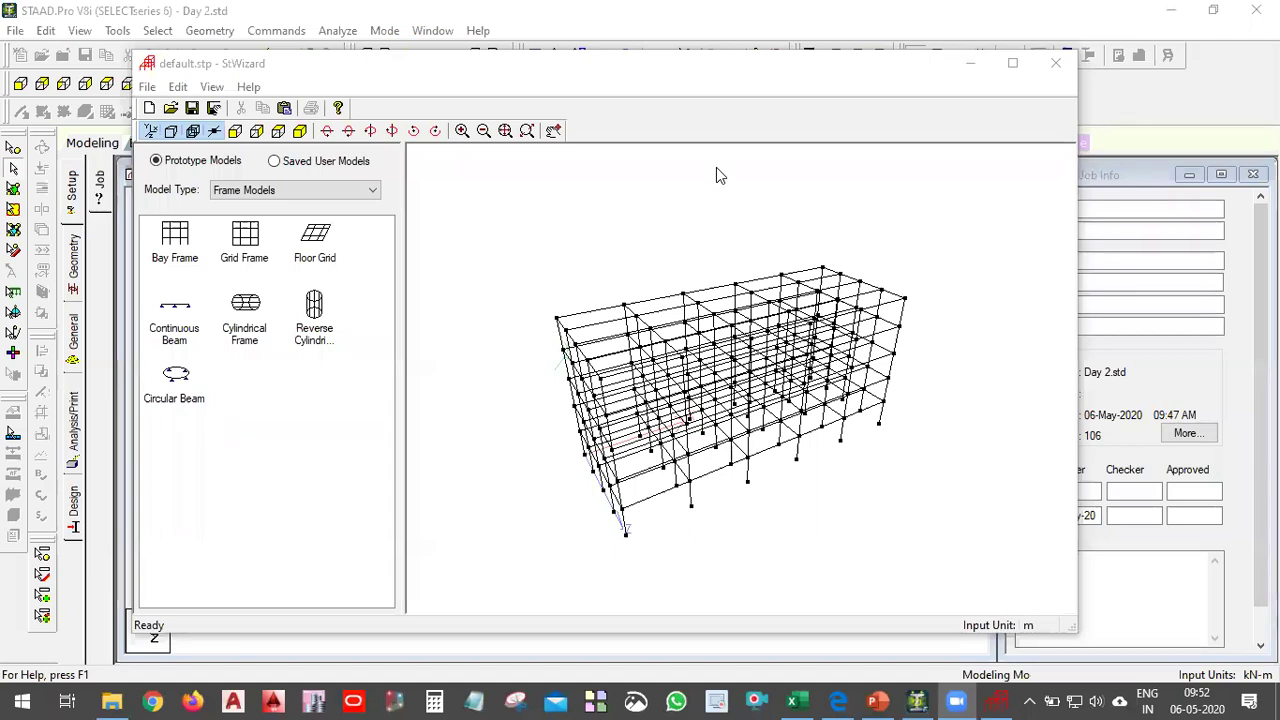
{"action": "left_click", "coordinate": [797, 225]}
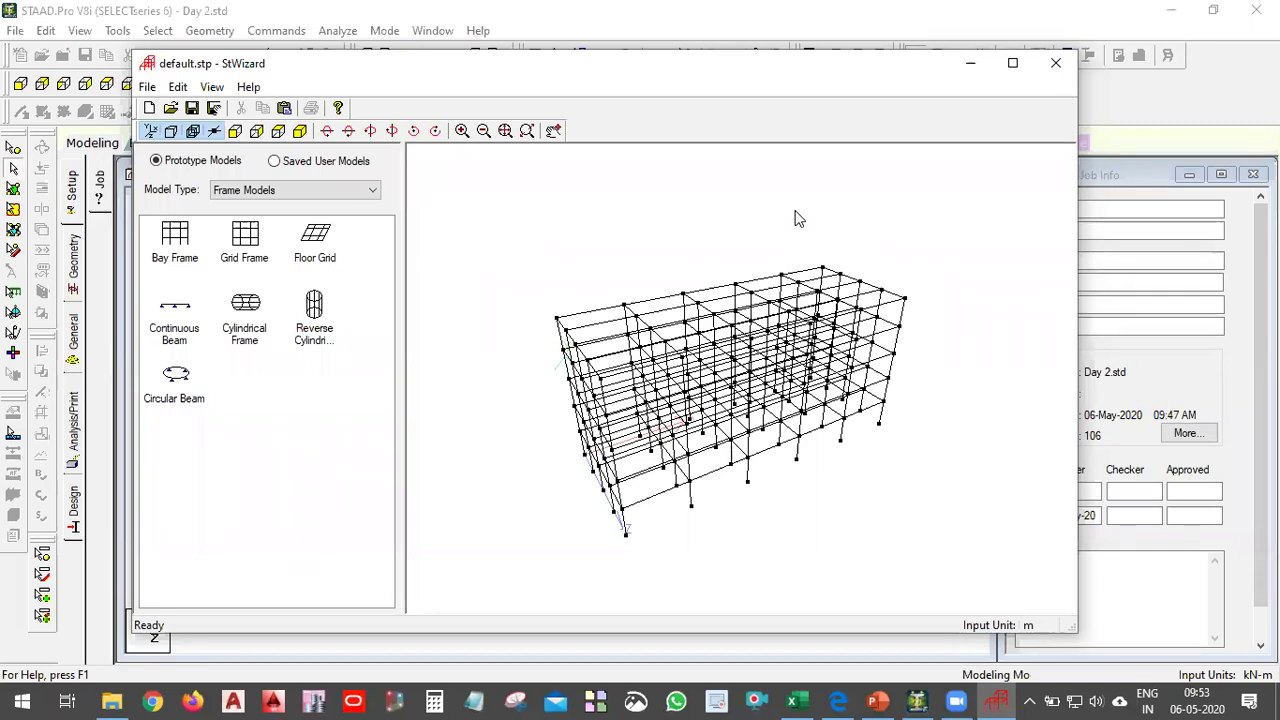
{"action": "middle_click_drag", "start_coordinate": [733, 447], "coordinate": [768, 425]}
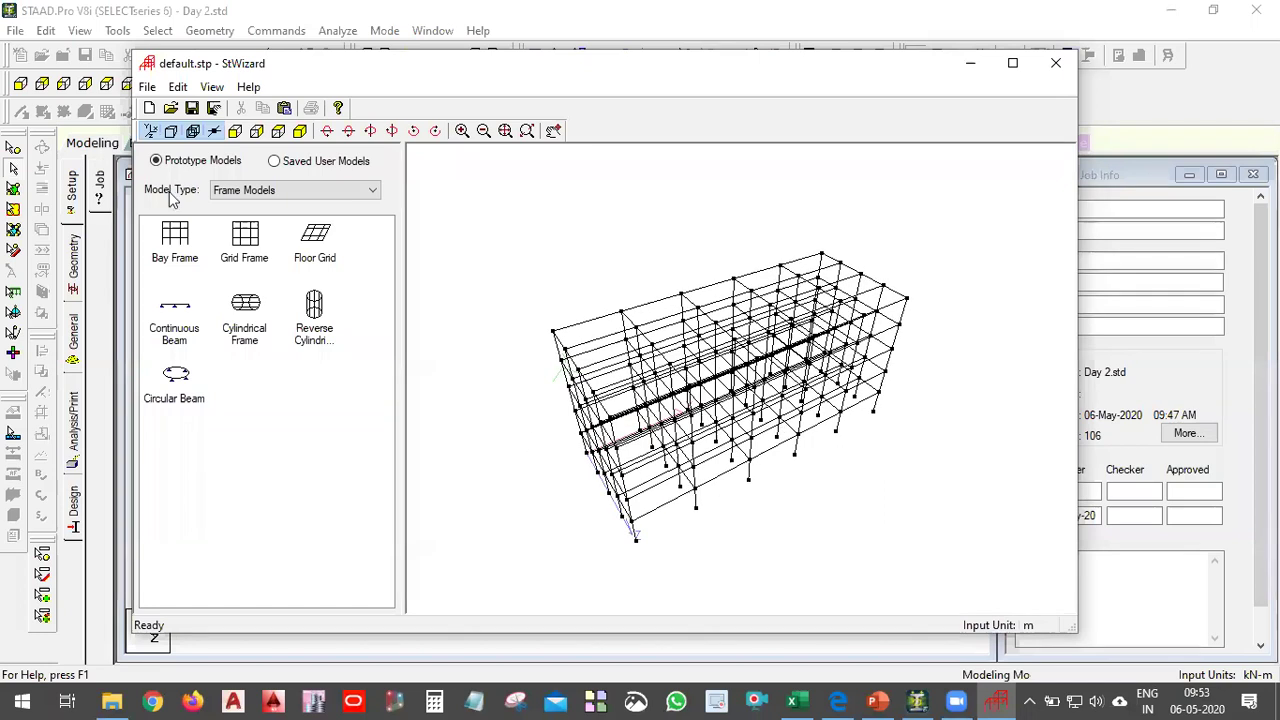
Step: Reopen the Bay Frame template's parameters and move the dialog off the model
{"action": "left_click", "coordinate": [176, 260]}
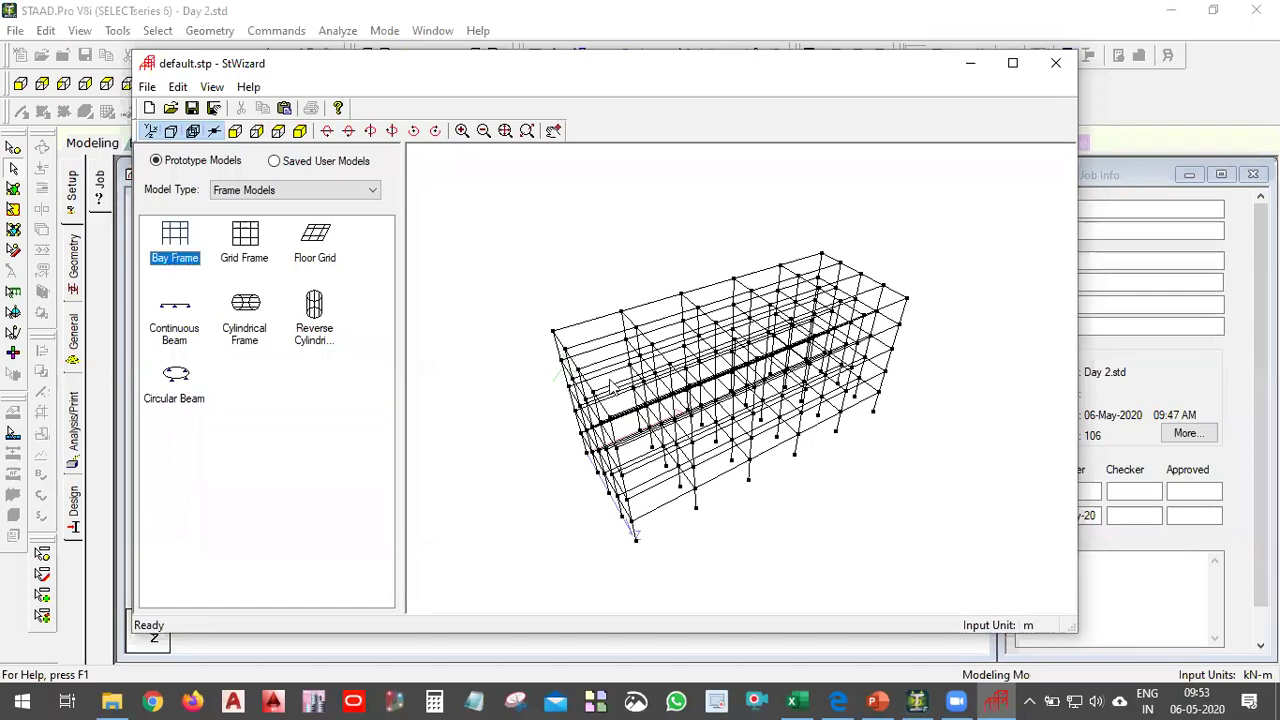
{"action": "double_click", "coordinate": [182, 250]}
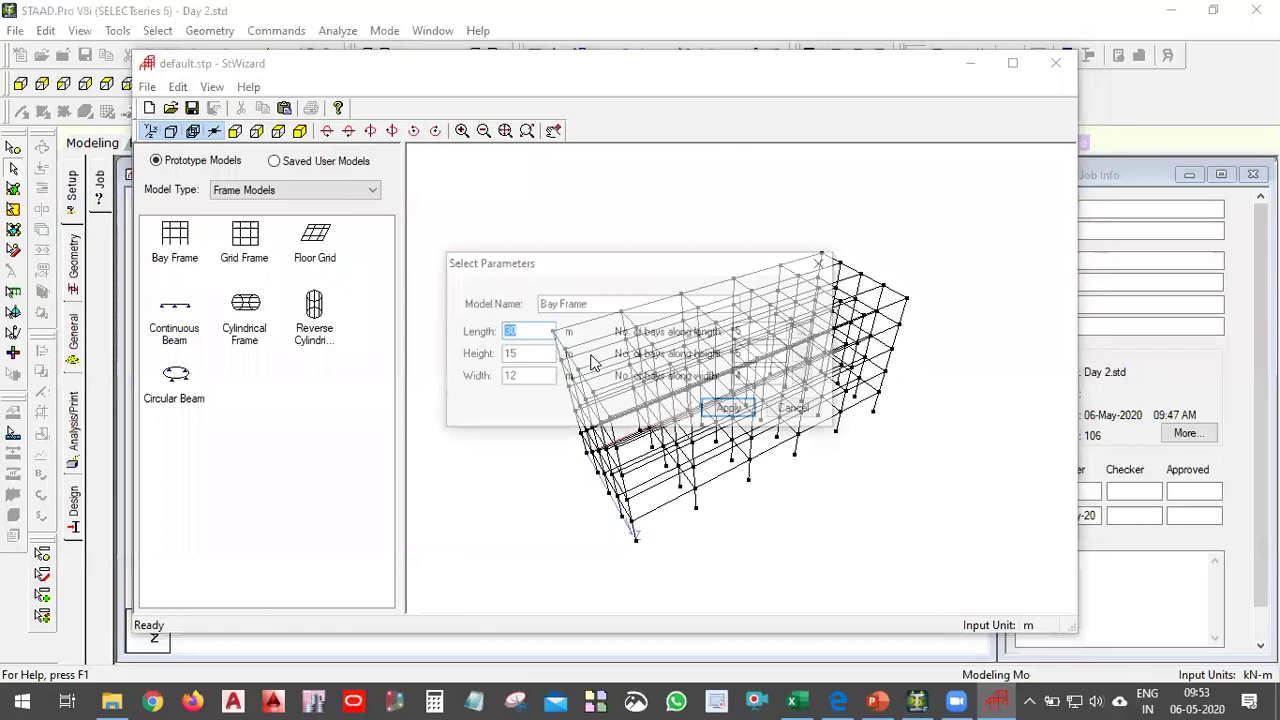
{"action": "left_click", "coordinate": [543, 331]}
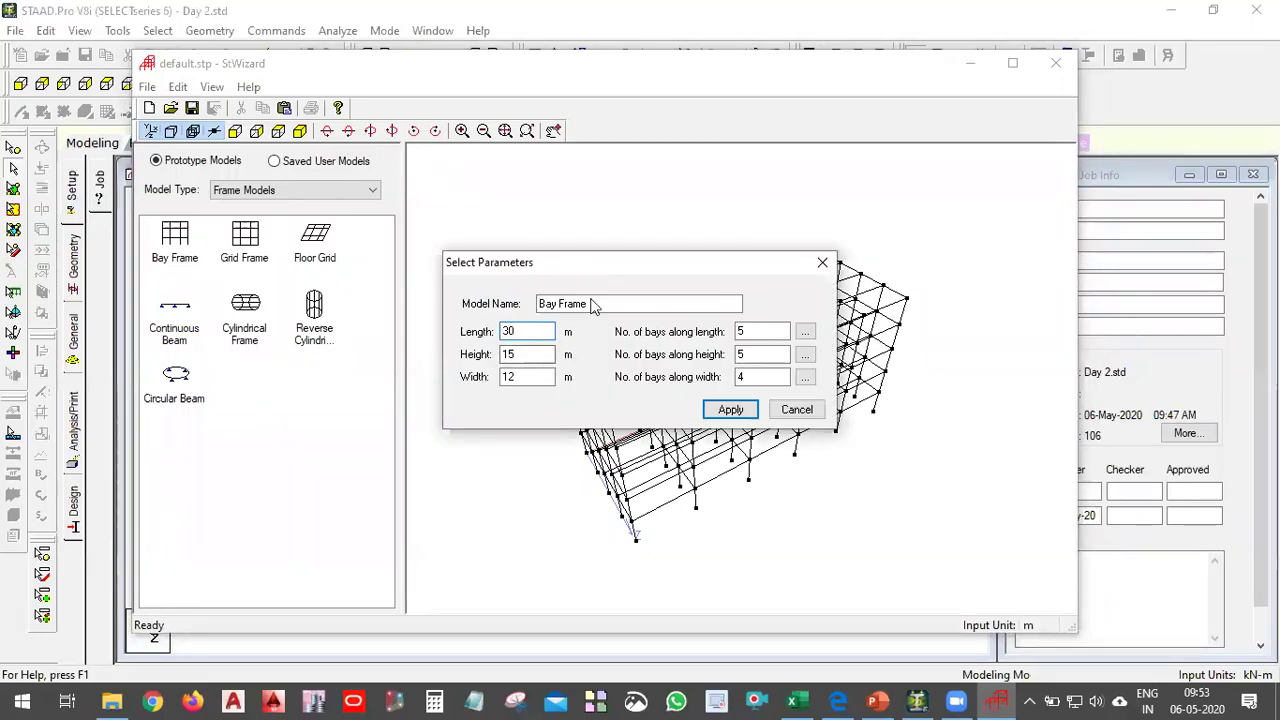
{"action": "left_click_drag", "start_coordinate": [591, 262], "coordinate": [964, 94]}
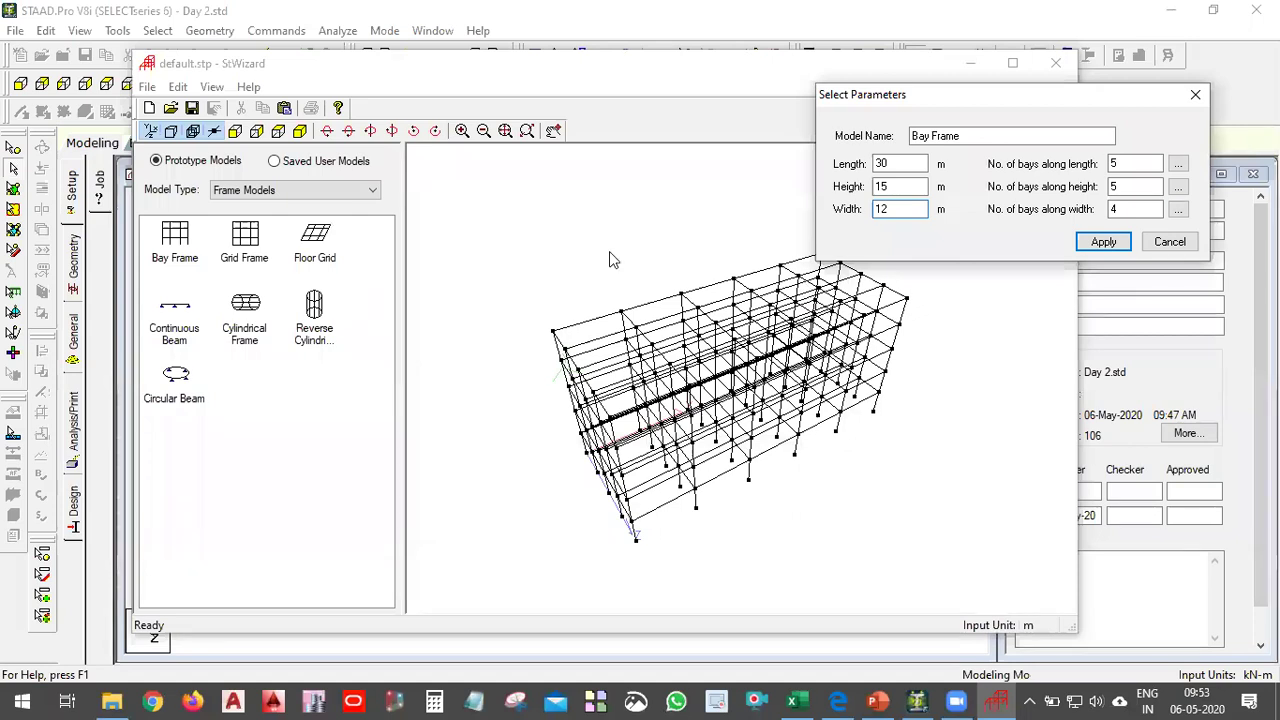
{"action": "left_click", "coordinate": [566, 162]}
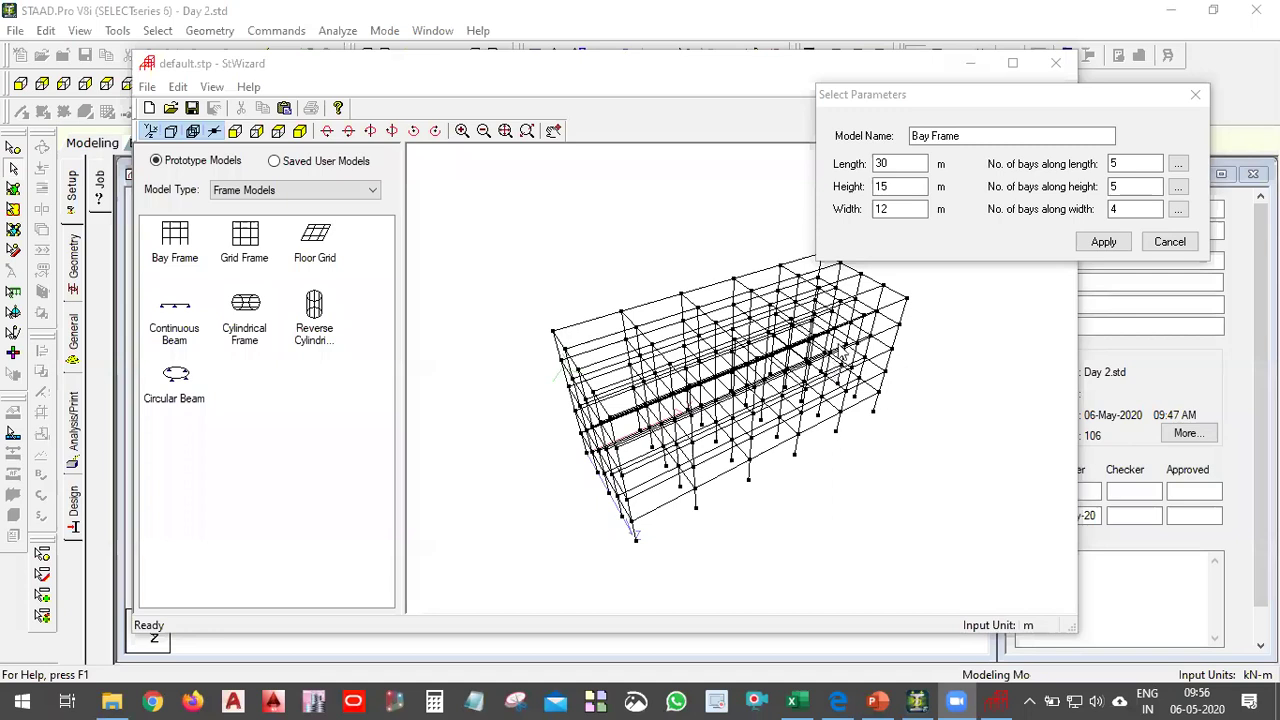
{"action": "left_click", "coordinate": [842, 425]}
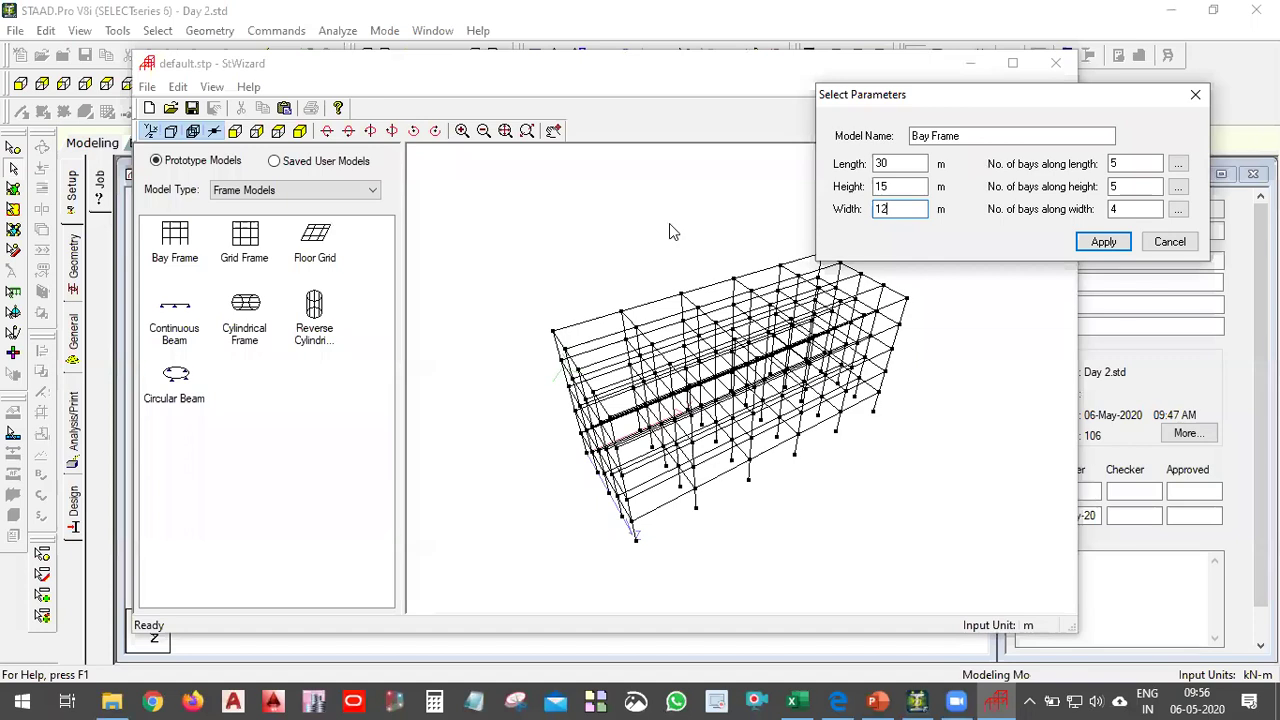
{"action": "left_click", "coordinate": [804, 242]}
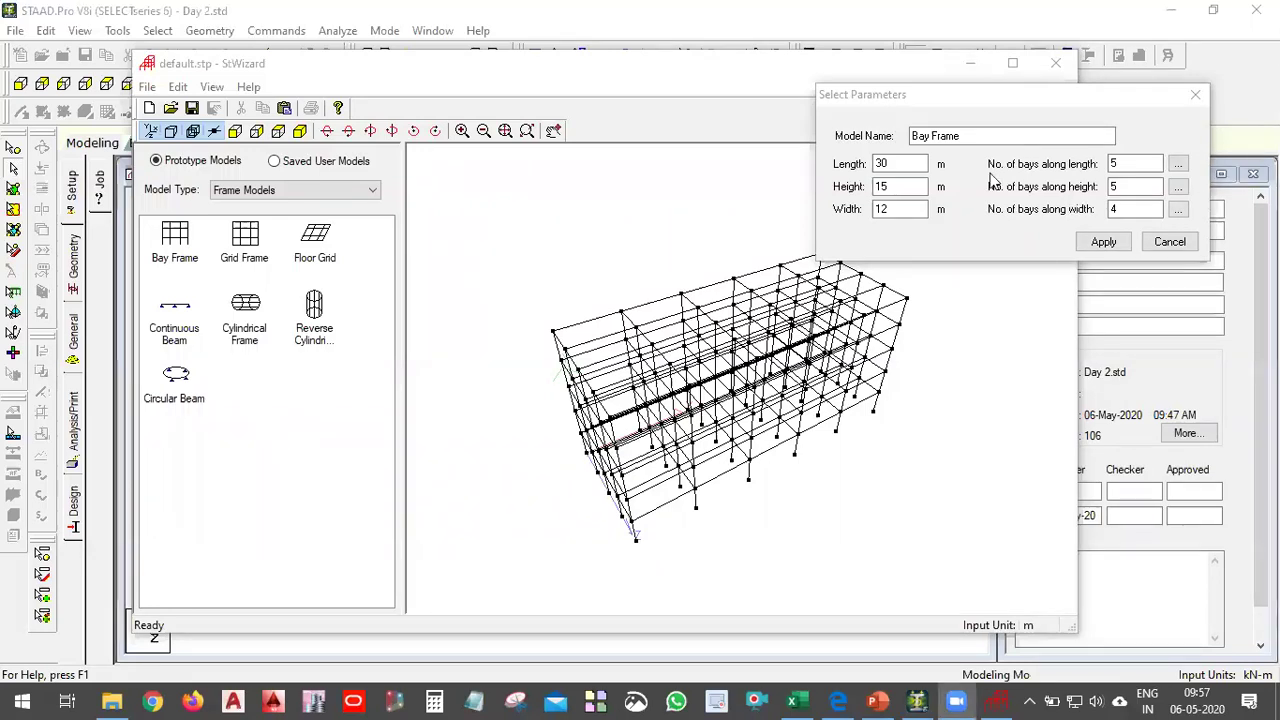
Step: Reposition the Select Parameters dialog so that it leaves the whole bay frame uncovered
{"action": "left_click_drag", "start_coordinate": [983, 102], "coordinate": [890, 168]}
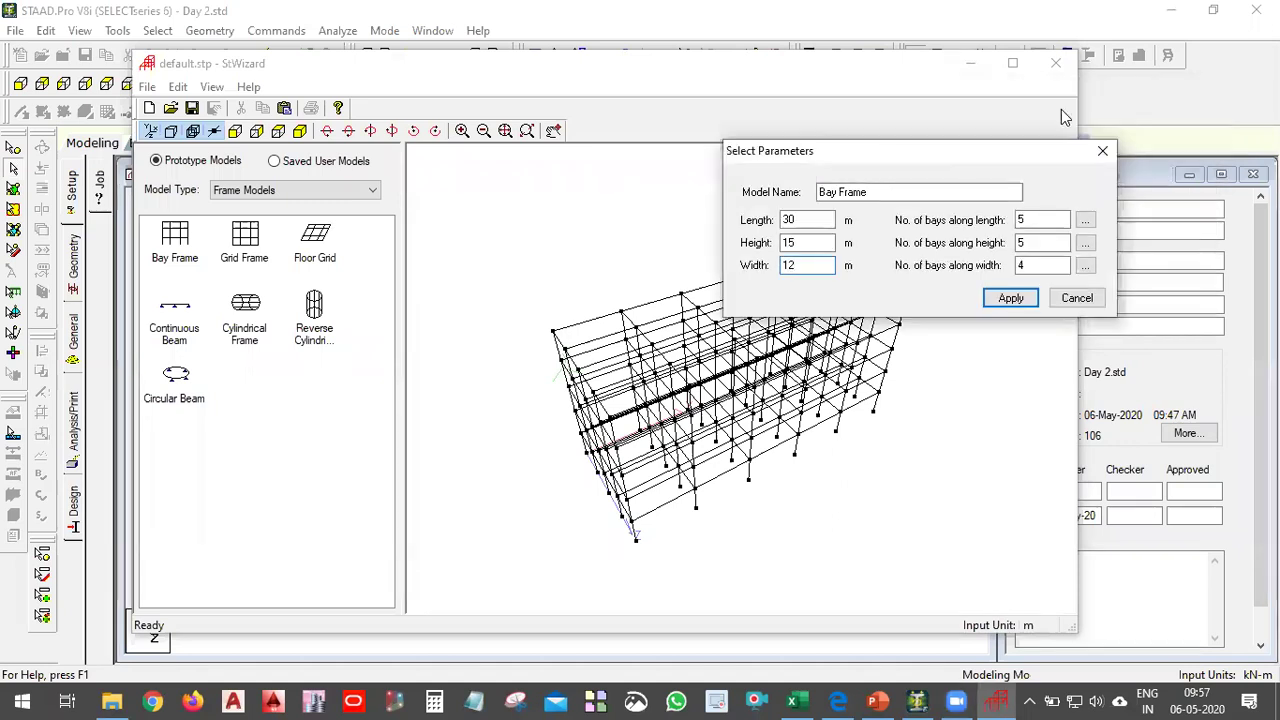
{"action": "left_click_drag", "start_coordinate": [1063, 150], "coordinate": [1217, 93]}
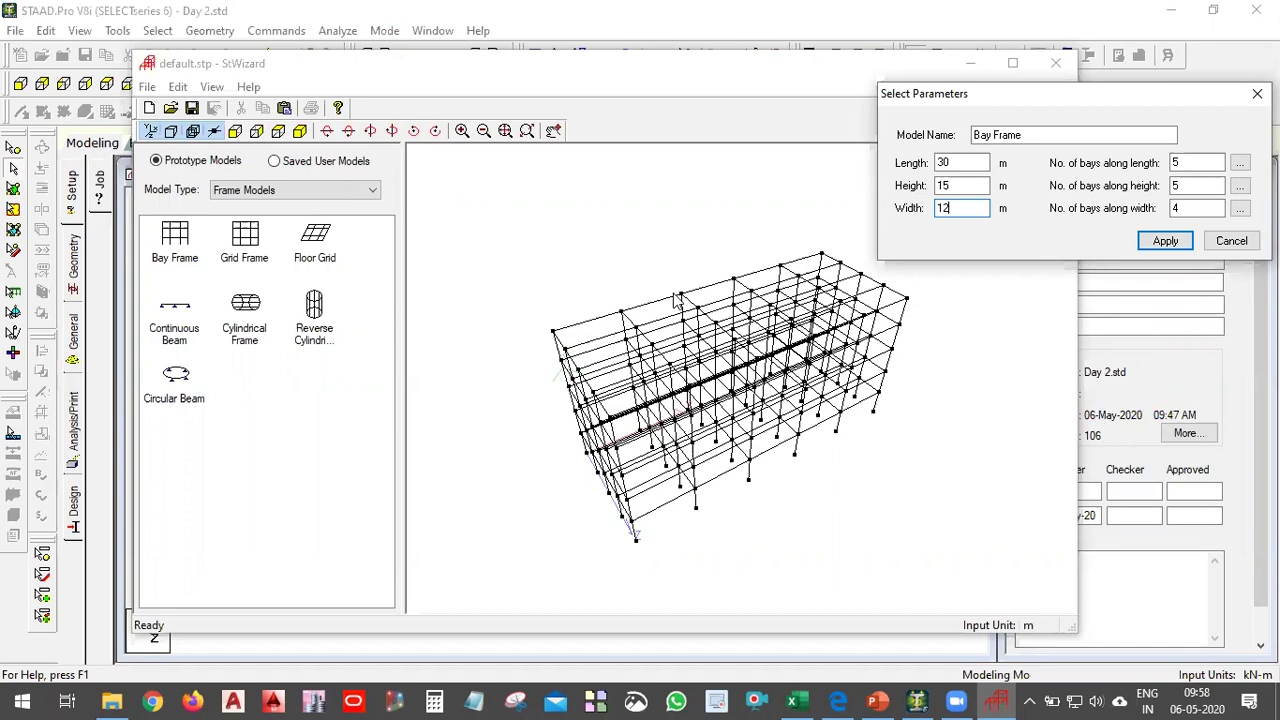
{"action": "left_click", "coordinate": [563, 163]}
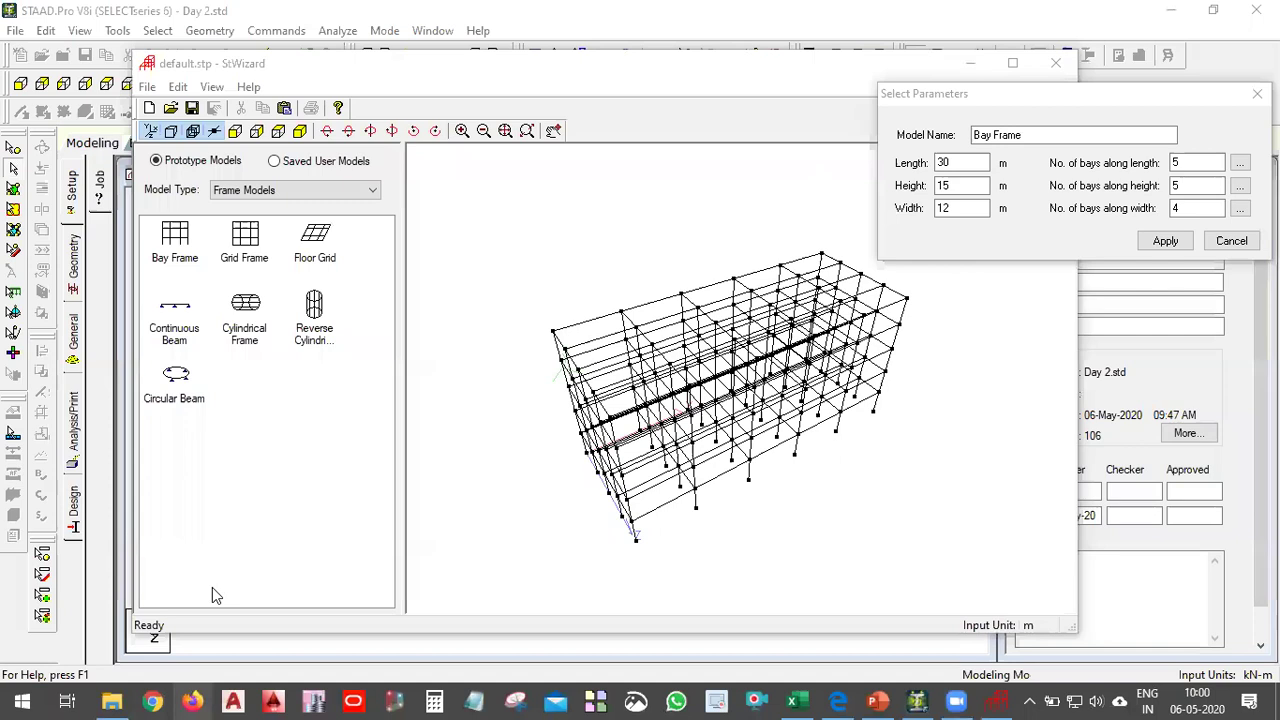
Step: Switch to Firefox by opening a new private browsing window
{"action": "right_click", "coordinate": [192, 701]}
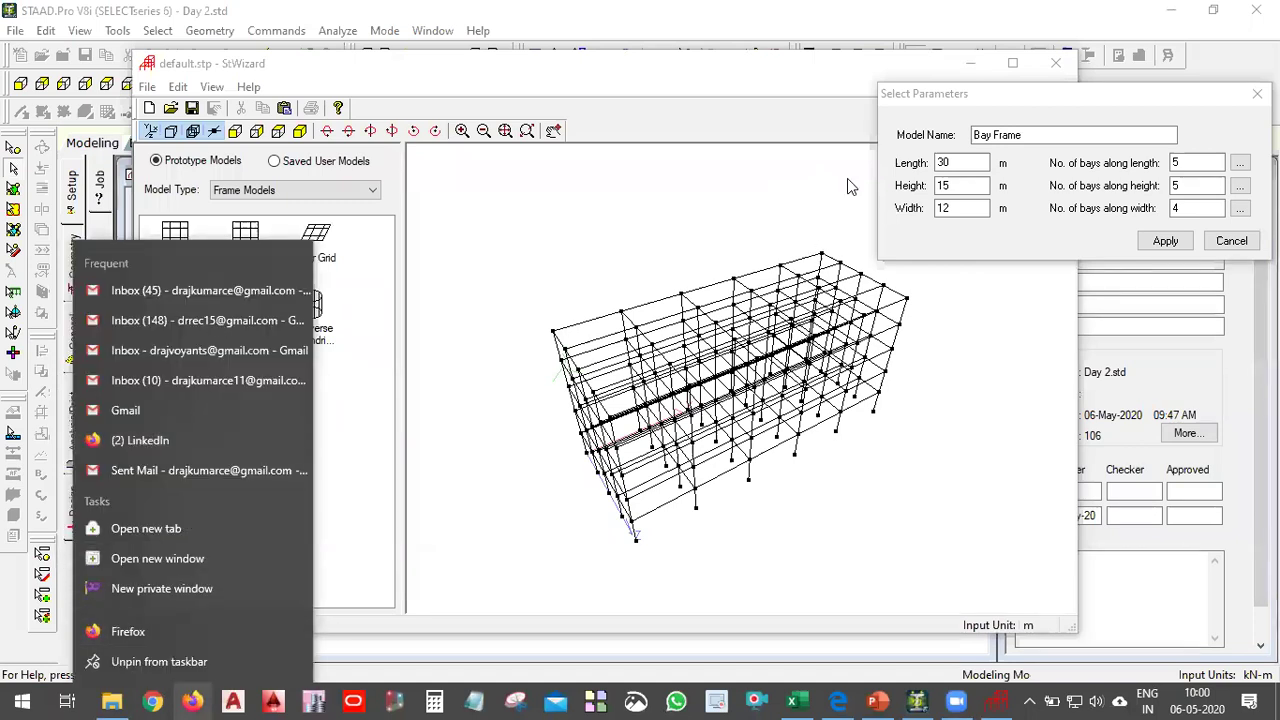
{"action": "left_click", "coordinate": [770, 228]}
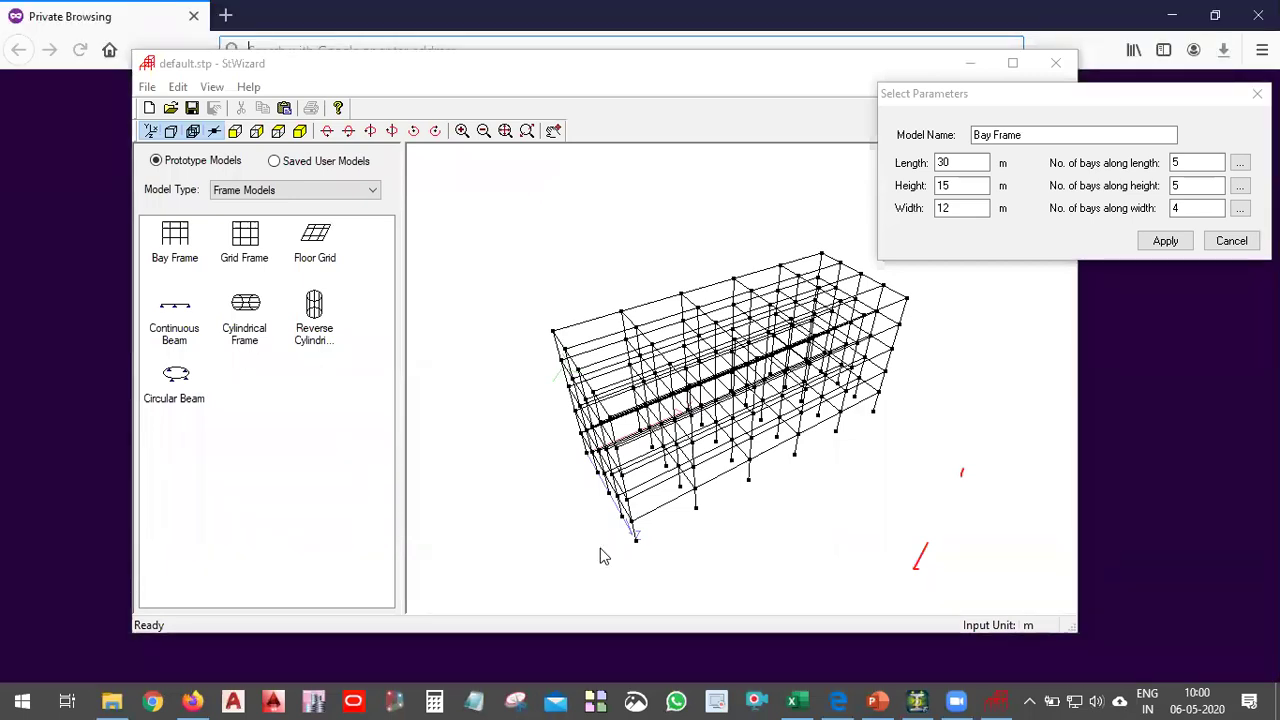
{"action": "key", "text": "Escape"}
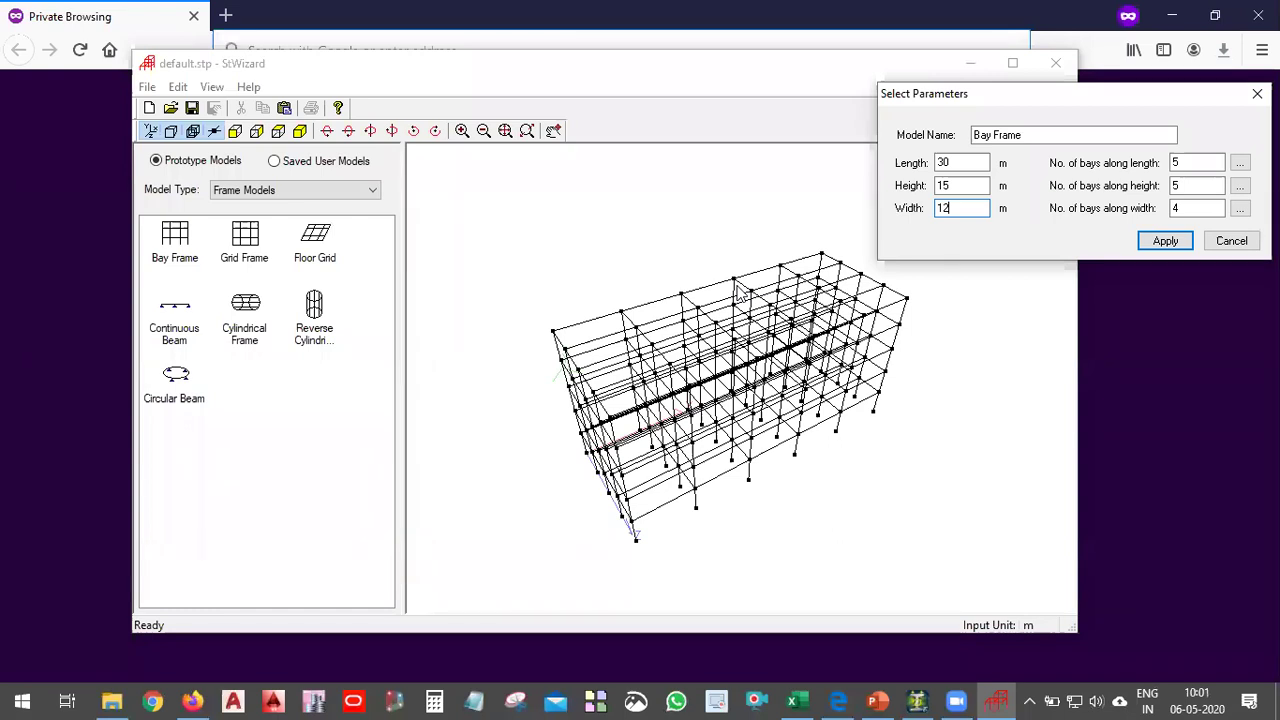
{"action": "left_click_drag", "start_coordinate": [962, 468], "coordinate": [962, 477]}
{"action": "left_click_drag", "start_coordinate": [928, 543], "coordinate": [914, 568]}
{"action": "left_click", "coordinate": [570, 153]}
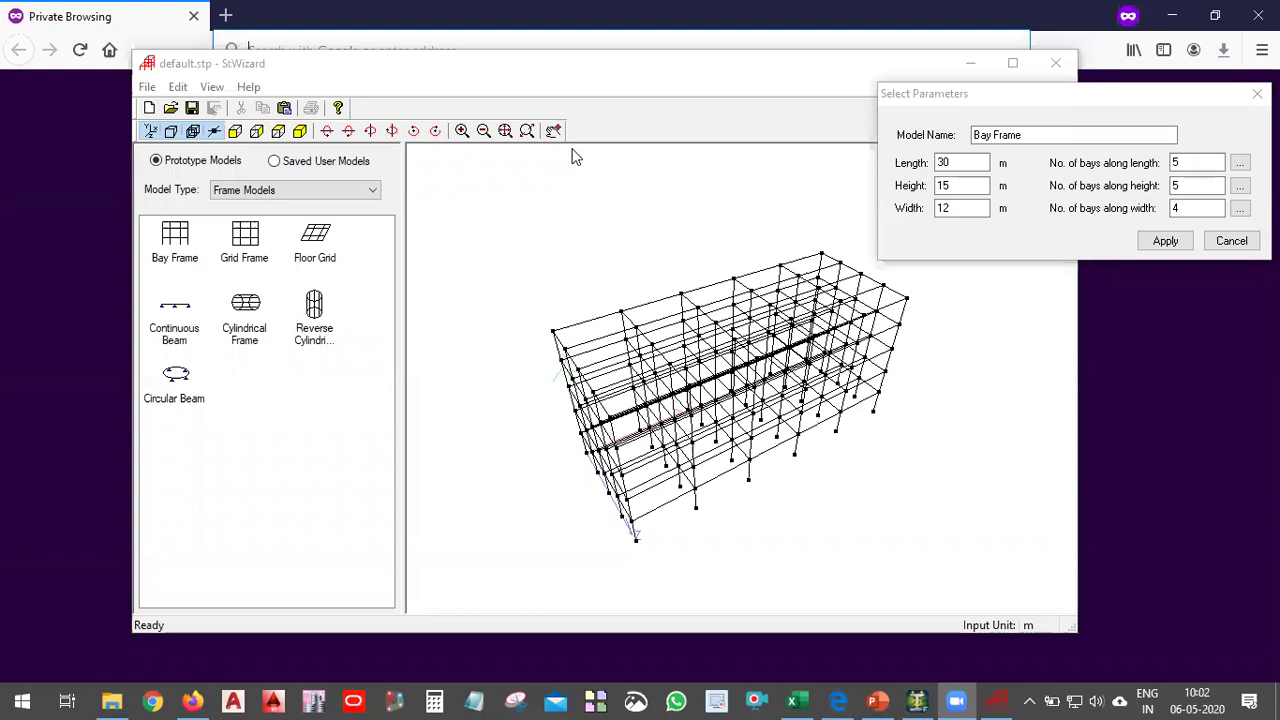
{"action": "left_click", "coordinate": [583, 246]}
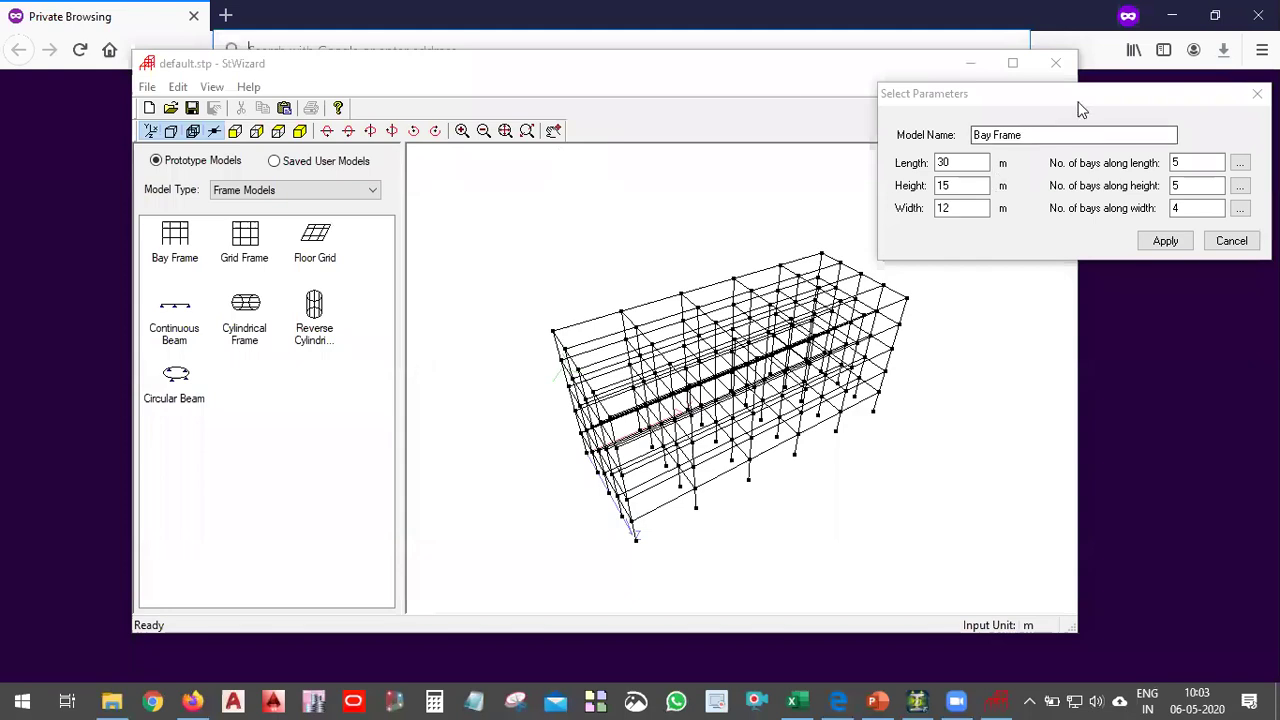
Step: Move the parameters dialog aside, apply the bay frame parameters and minimize the structure wizard to uncover the browser
{"action": "left_click_drag", "start_coordinate": [1080, 108], "coordinate": [771, 81]}
{"action": "left_click", "coordinate": [878, 218]}
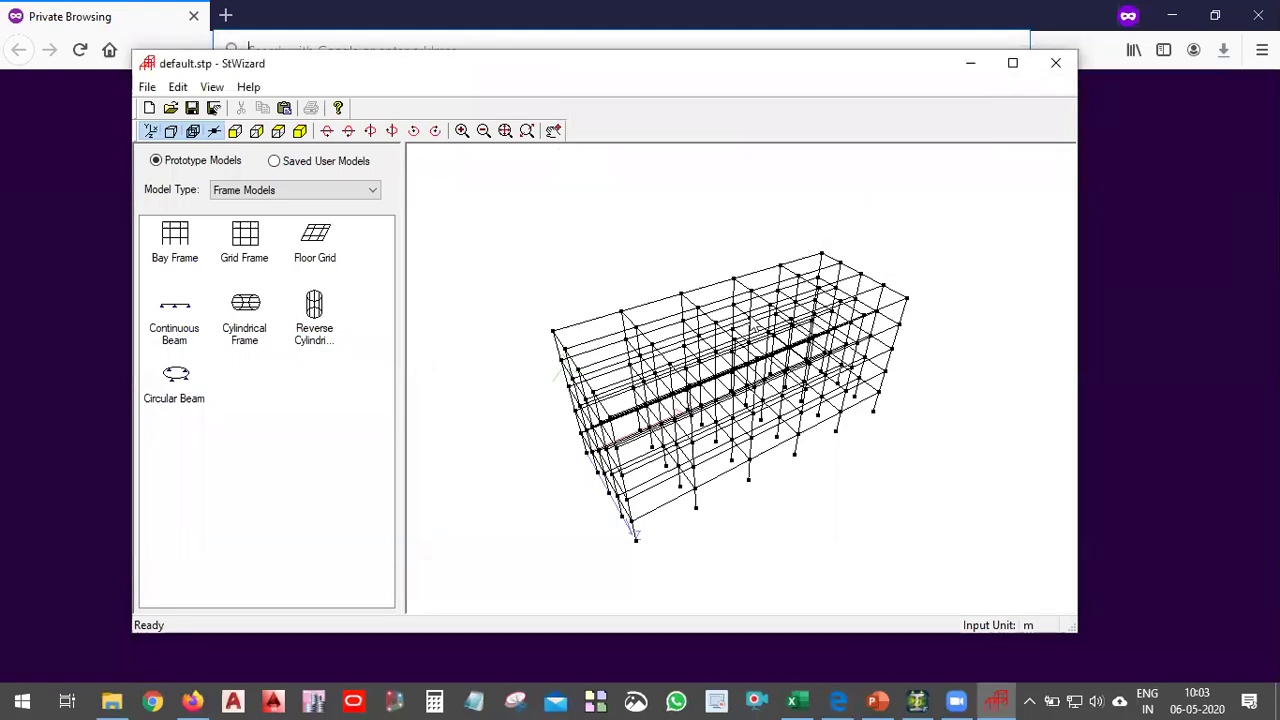
{"action": "left_click", "coordinate": [970, 63]}
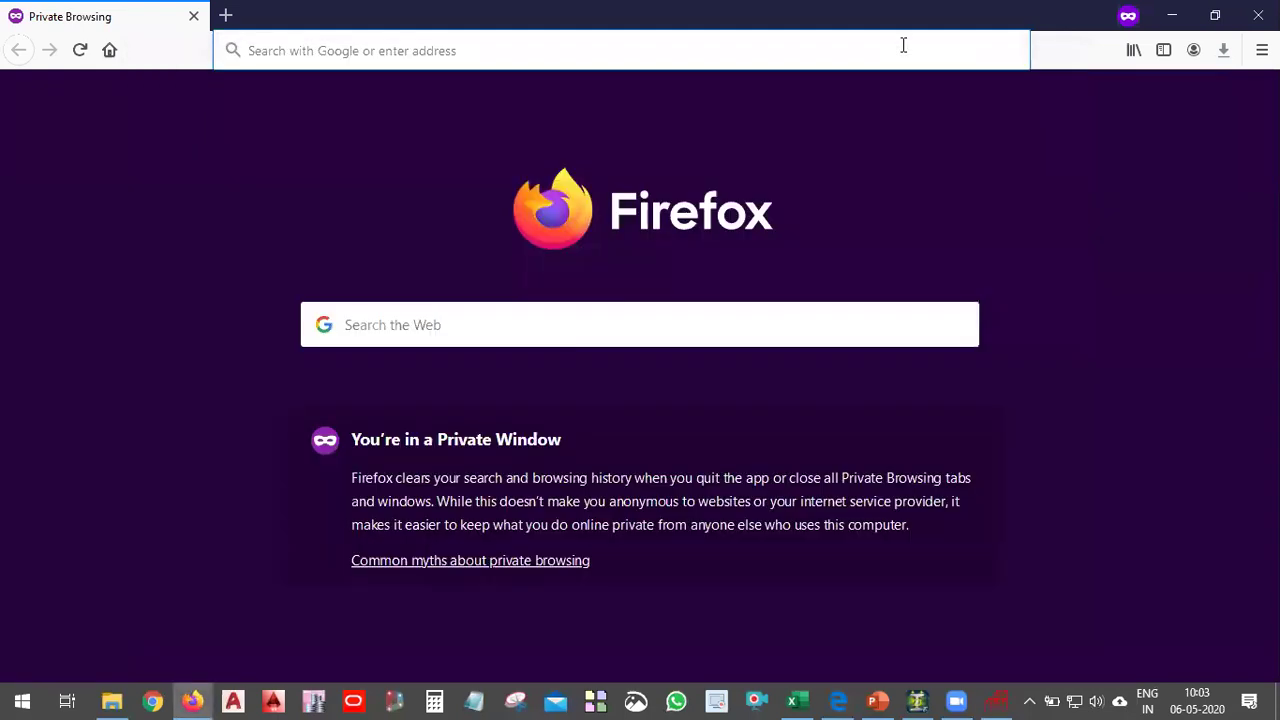
Step: Search the web for column shuttering and open the first picture among the results
{"action": "type", "text": "column"}
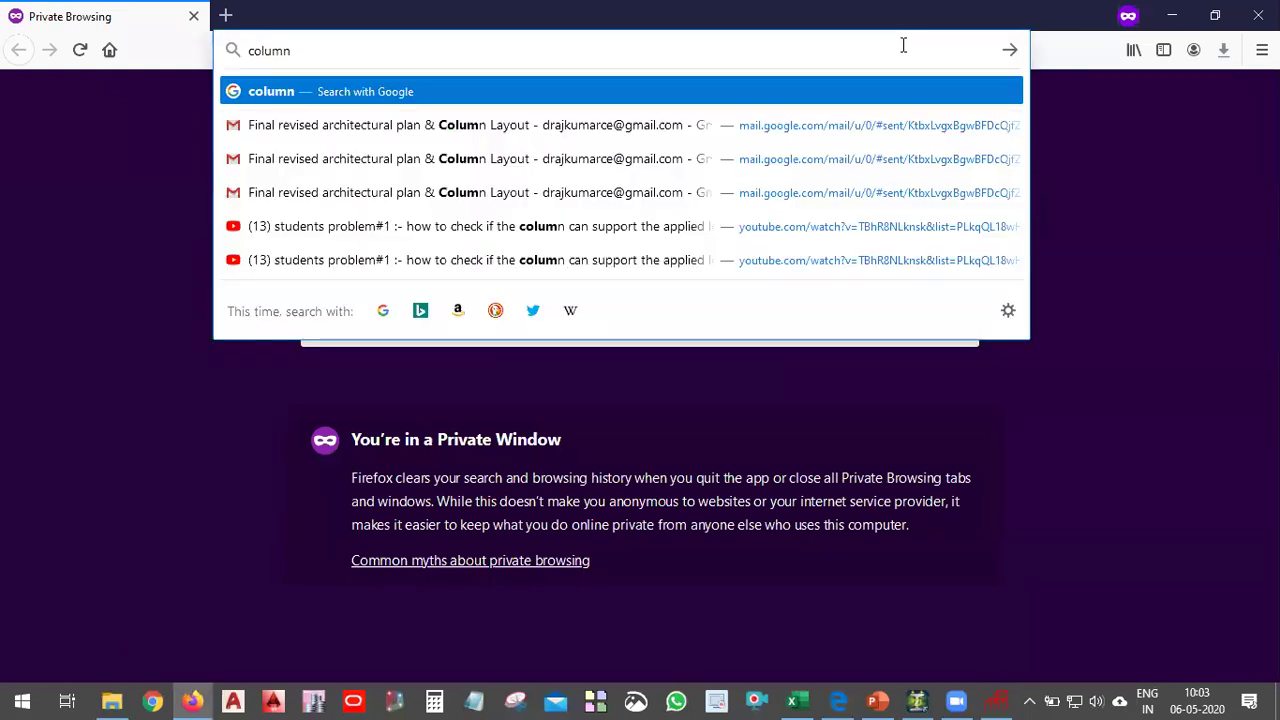
{"action": "type", "text": " shuttering"}
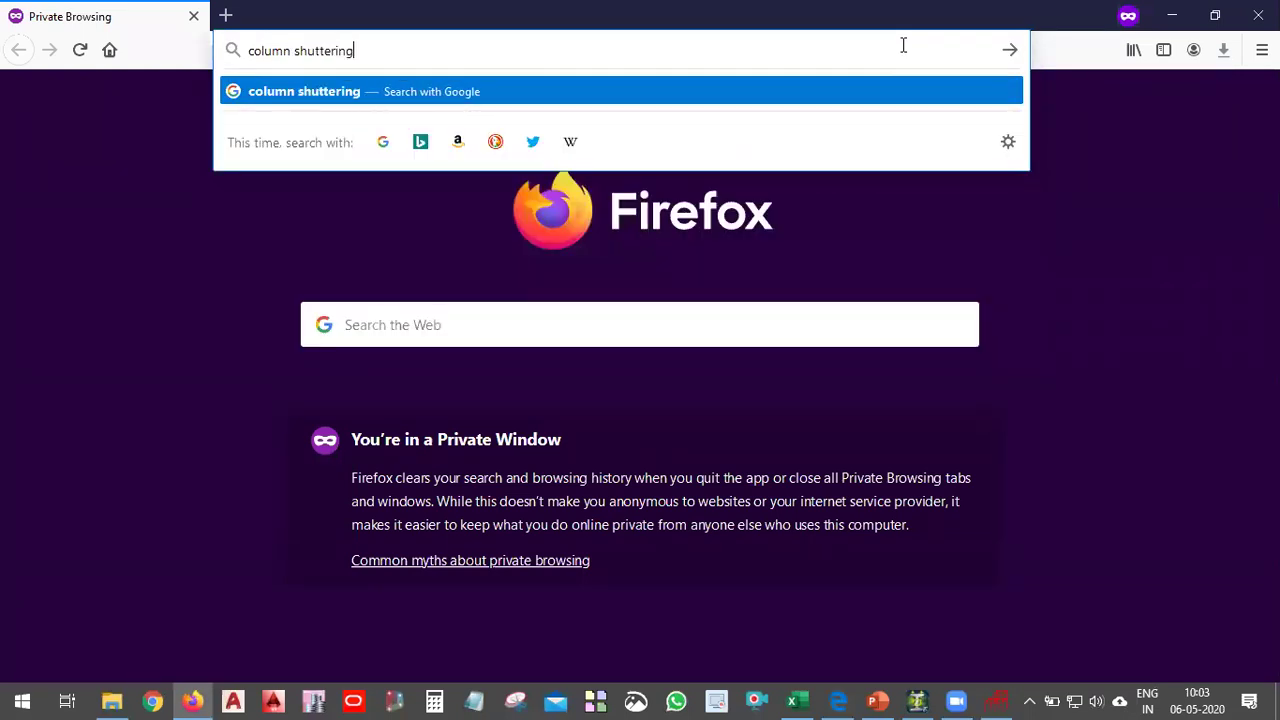
{"action": "key", "text": "Return"}
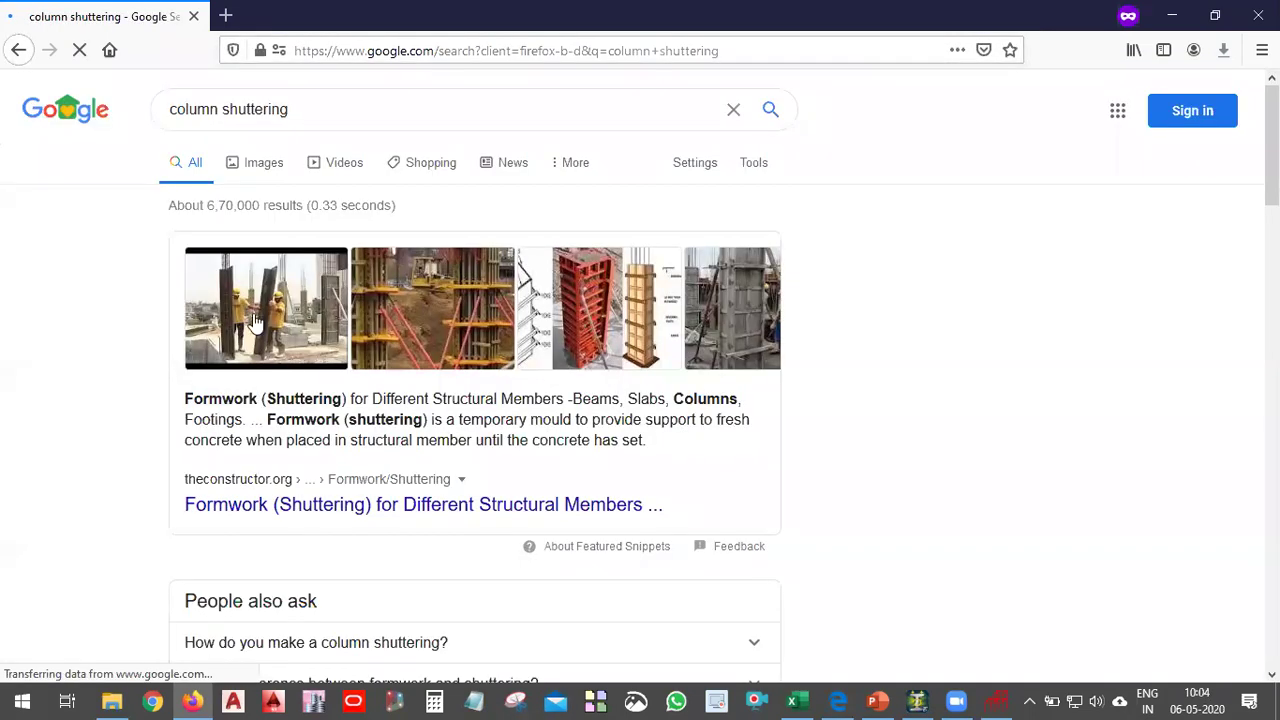
{"action": "left_click", "coordinate": [255, 320]}
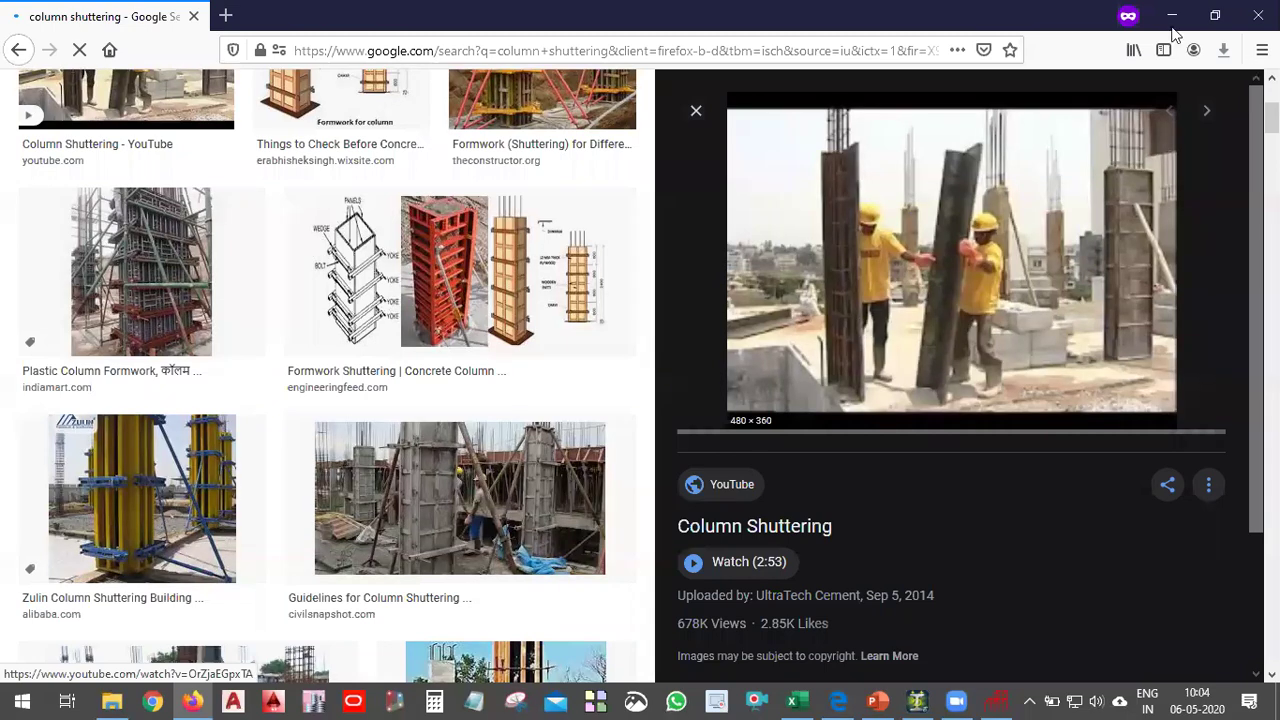
Step: Switch back to STAAD.Pro, close the structure wizard and transfer the bay frame prototype into the model with X, Y and Z offsets of 0 m
{"action": "key", "text": "alt+Tab"}
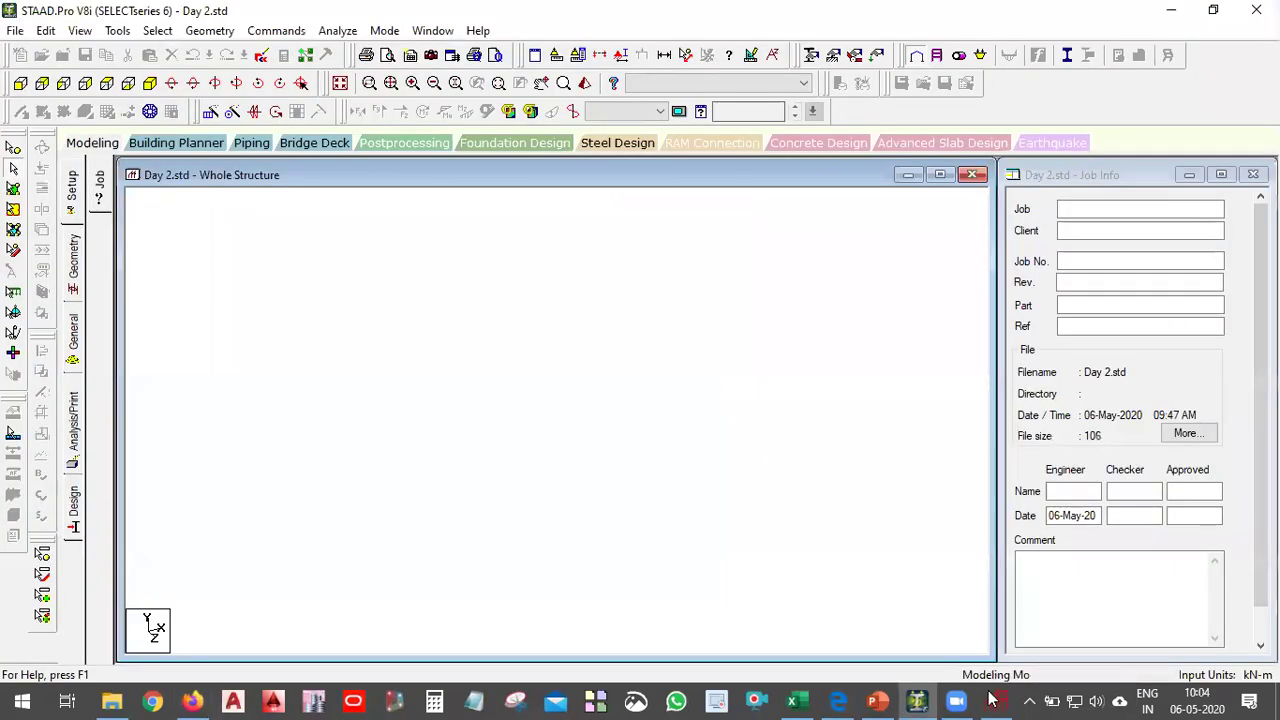
{"action": "left_click", "coordinate": [150, 112]}
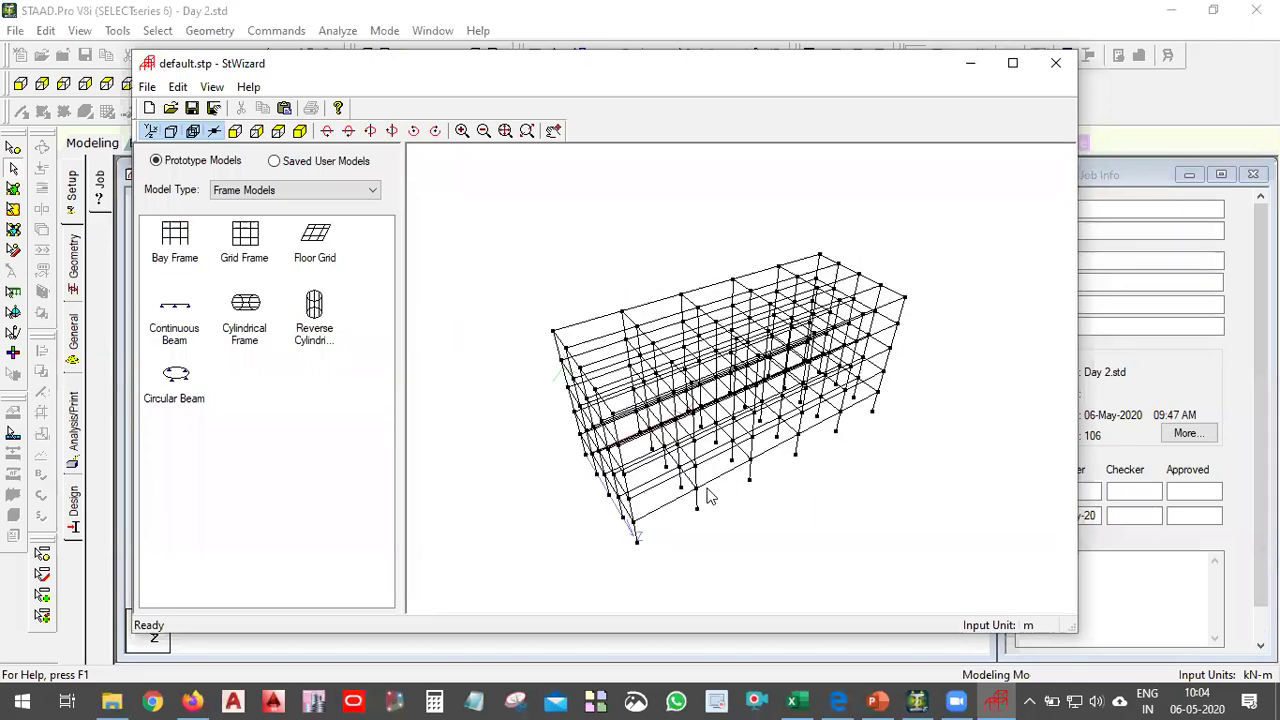
{"action": "left_click", "coordinate": [1055, 63]}
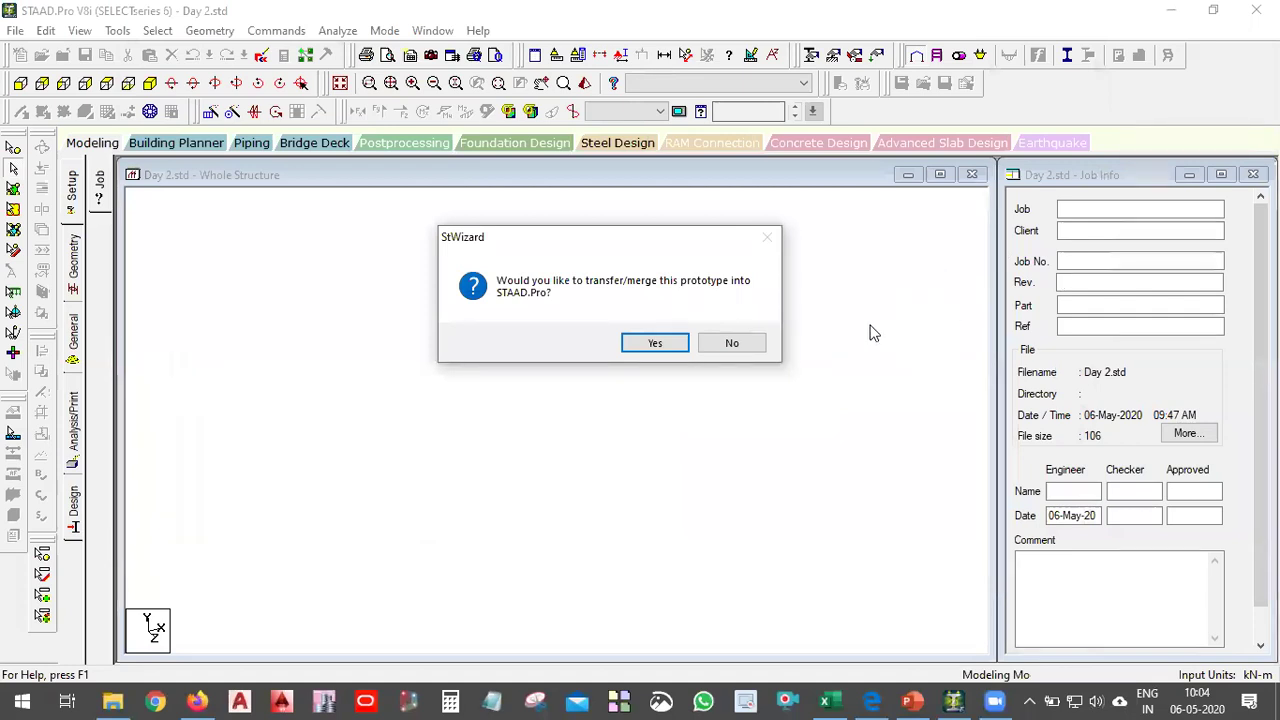
{"action": "left_click", "coordinate": [655, 343]}
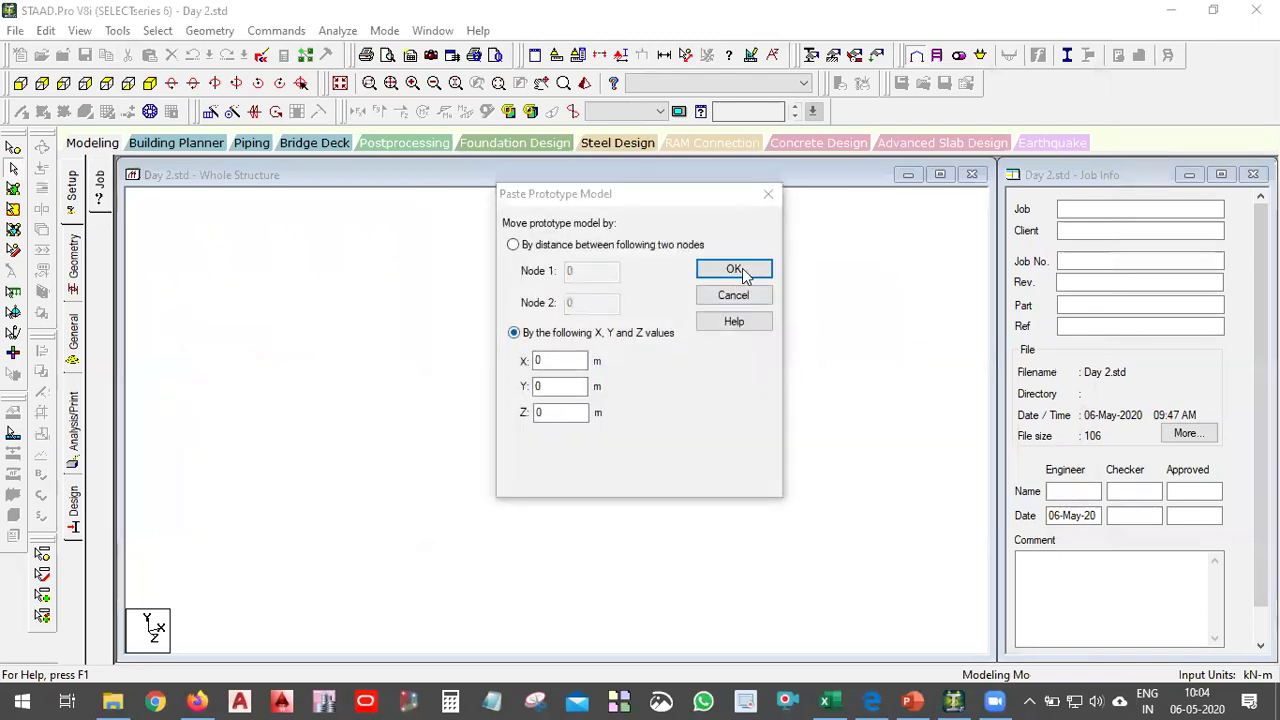
{"action": "left_click", "coordinate": [735, 269]}
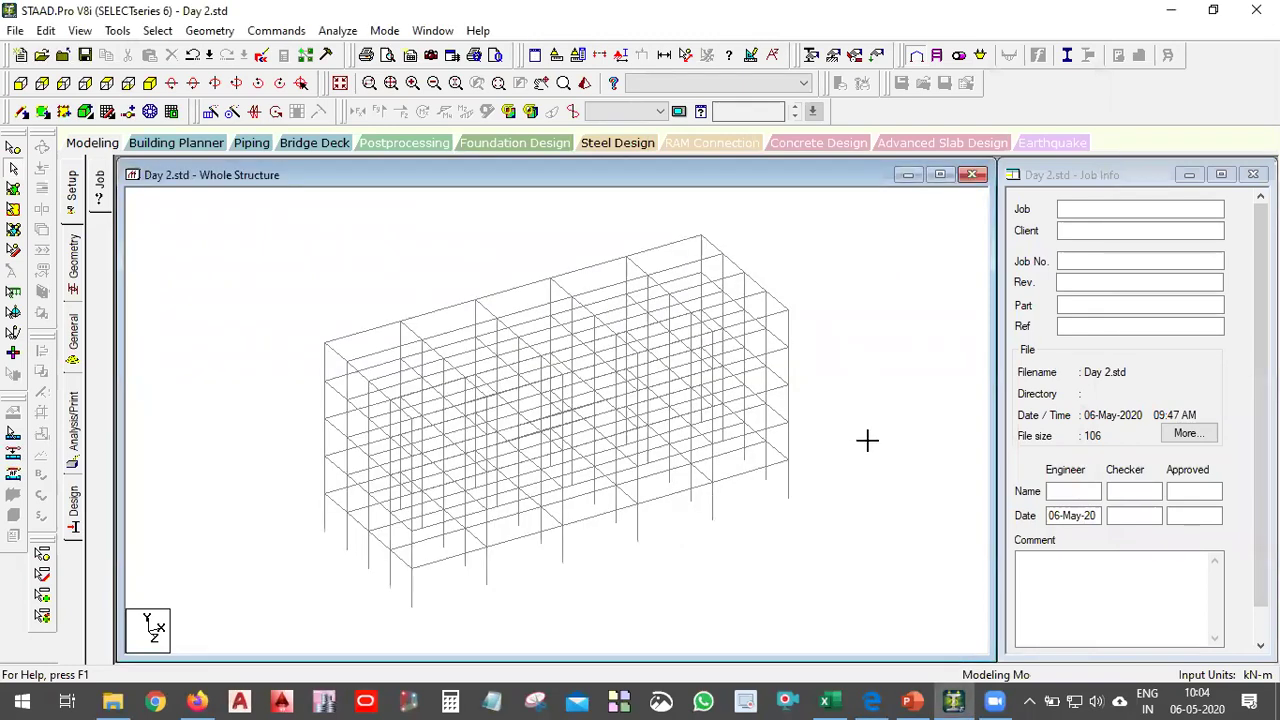
Step: Look over the transferred bay frame in the whole structure view and undo its insertion
{"action": "scroll", "coordinate": [623, 354], "scroll_direction": "up", "scroll_amount": 2}
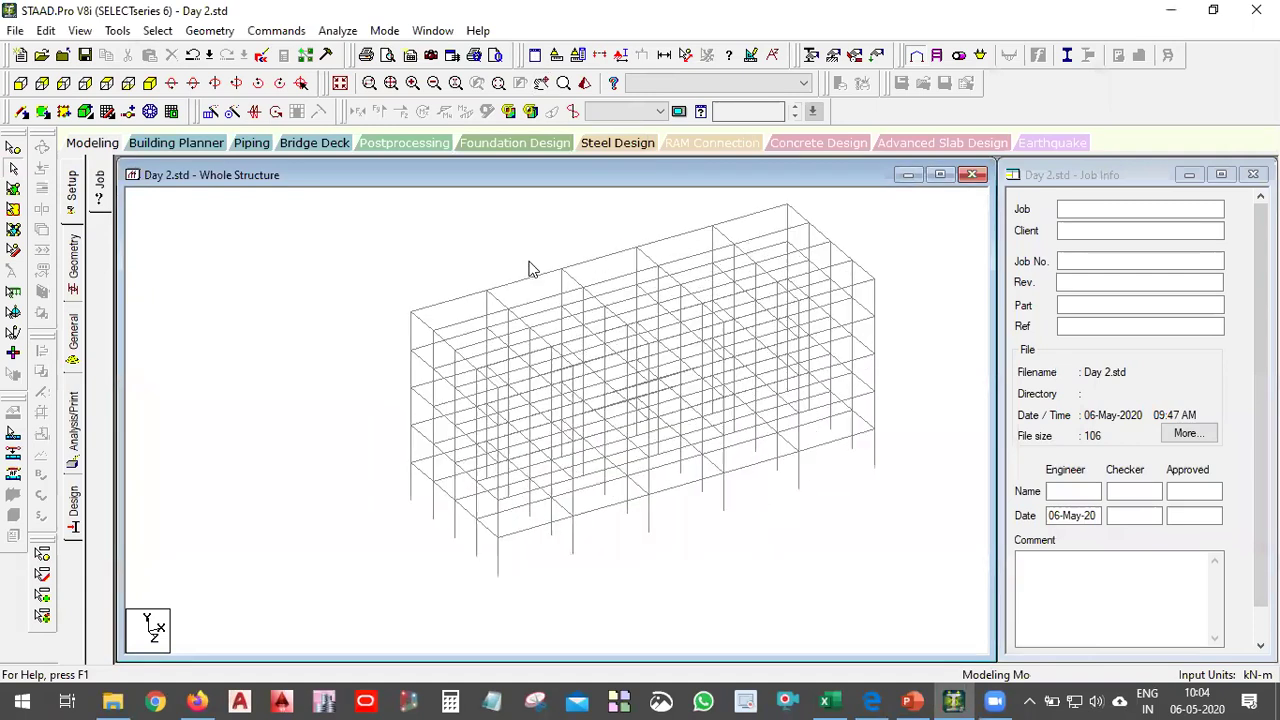
{"action": "middle_click_drag", "start_coordinate": [683, 477], "coordinate": [645, 485]}
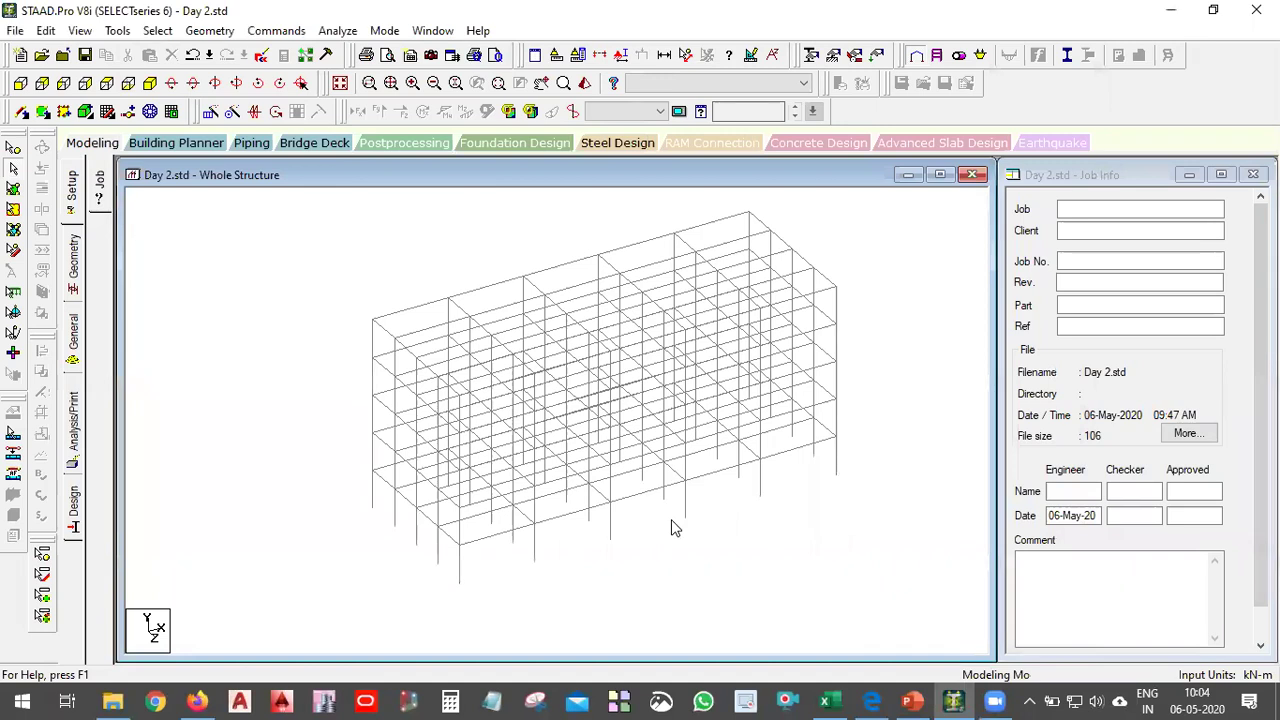
{"action": "scroll", "coordinate": [676, 516], "scroll_direction": "up", "scroll_amount": 1}
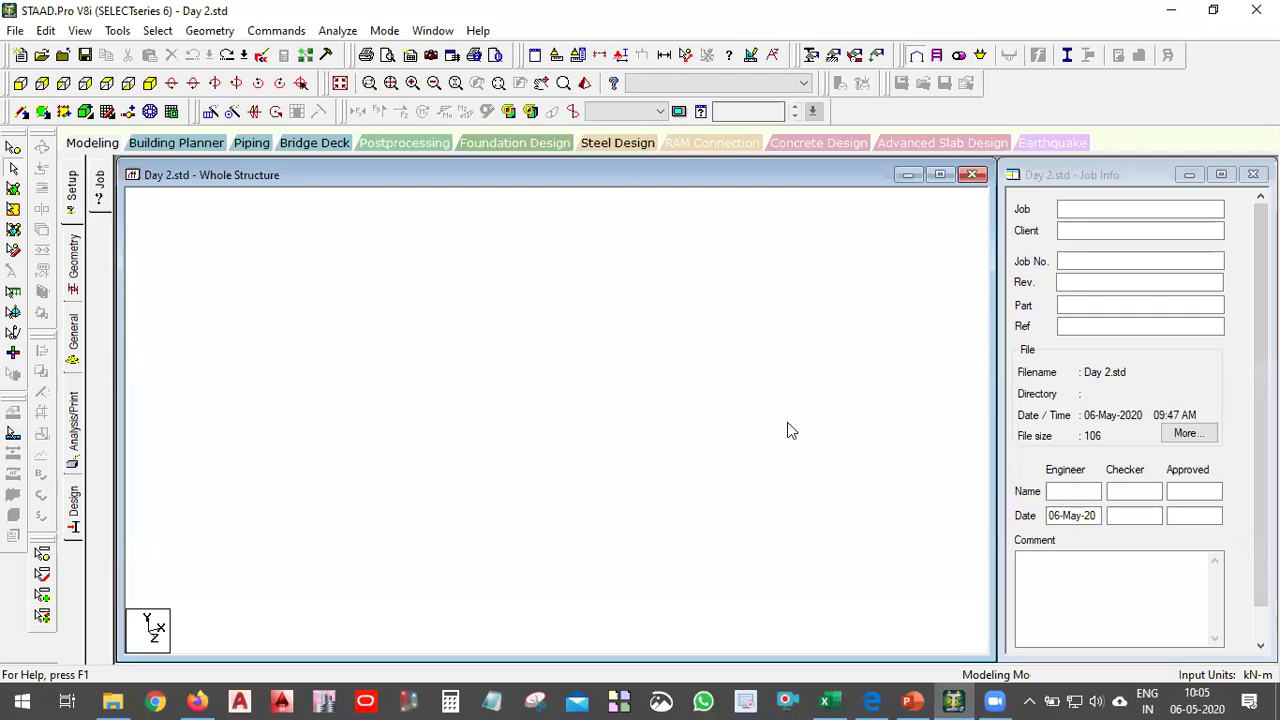
{"action": "left_click", "coordinate": [276, 31]}
{"action": "mouse_move", "coordinate": [218, 37]}
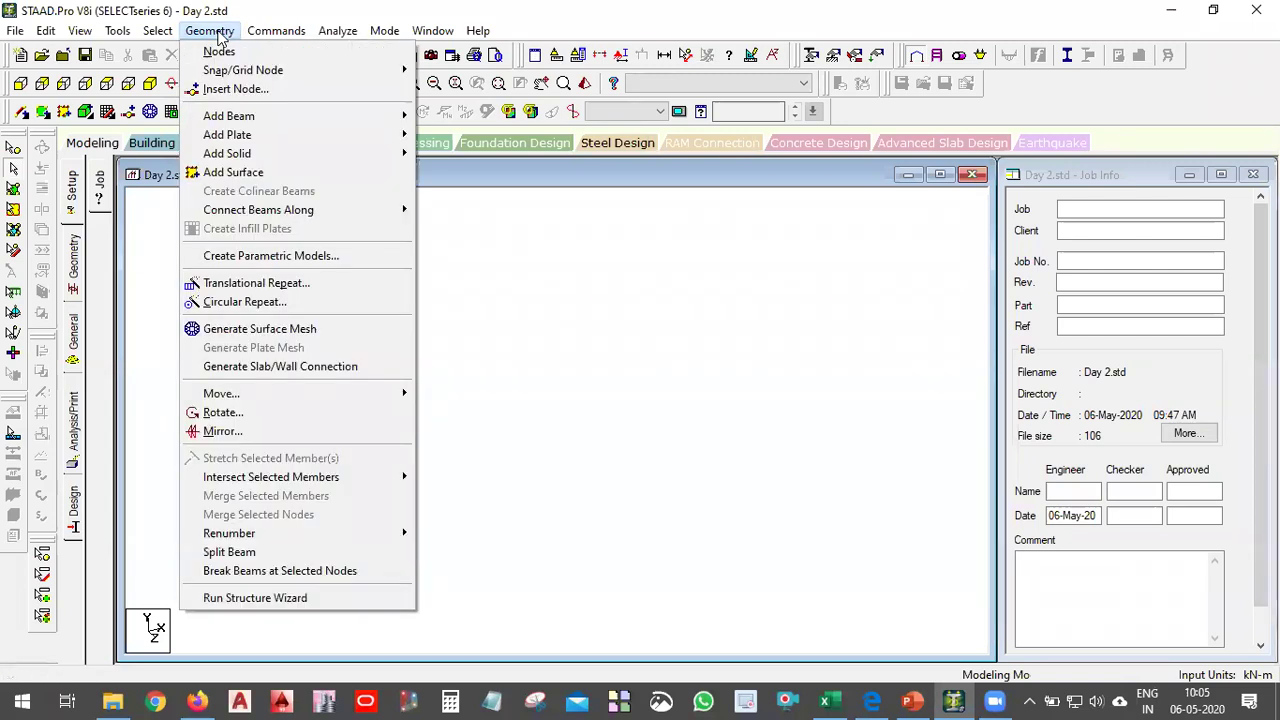
{"action": "left_click", "coordinate": [307, 599]}
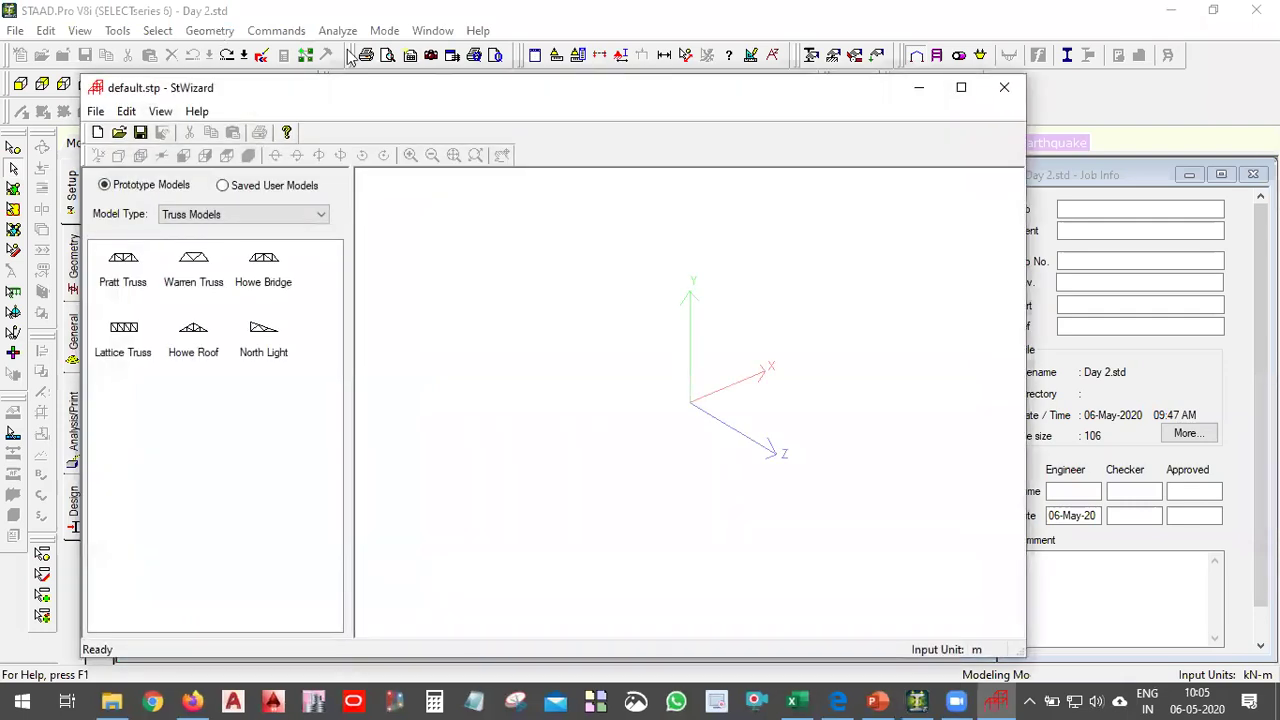
{"action": "left_click", "coordinate": [1002, 87]}
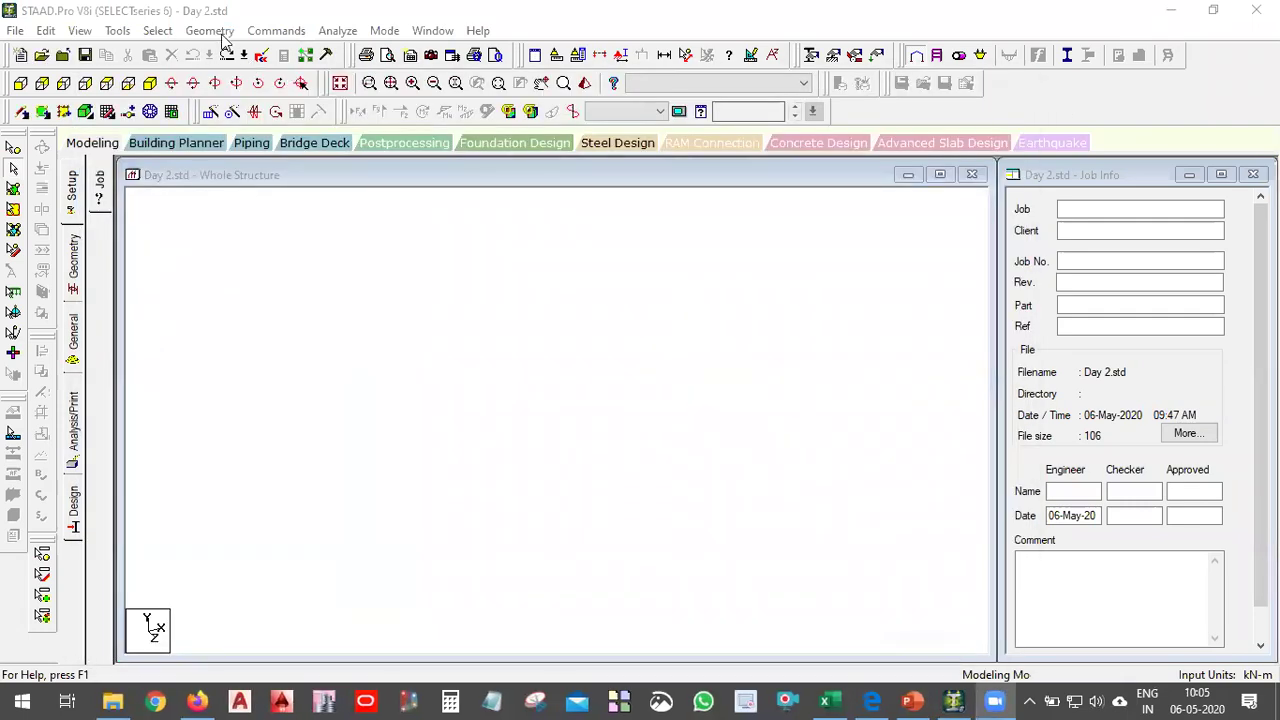
Step: Run the structure wizard, switch its prototype list to Frame Models and move the wizard window higher on the screen
{"action": "left_click", "coordinate": [215, 31]}
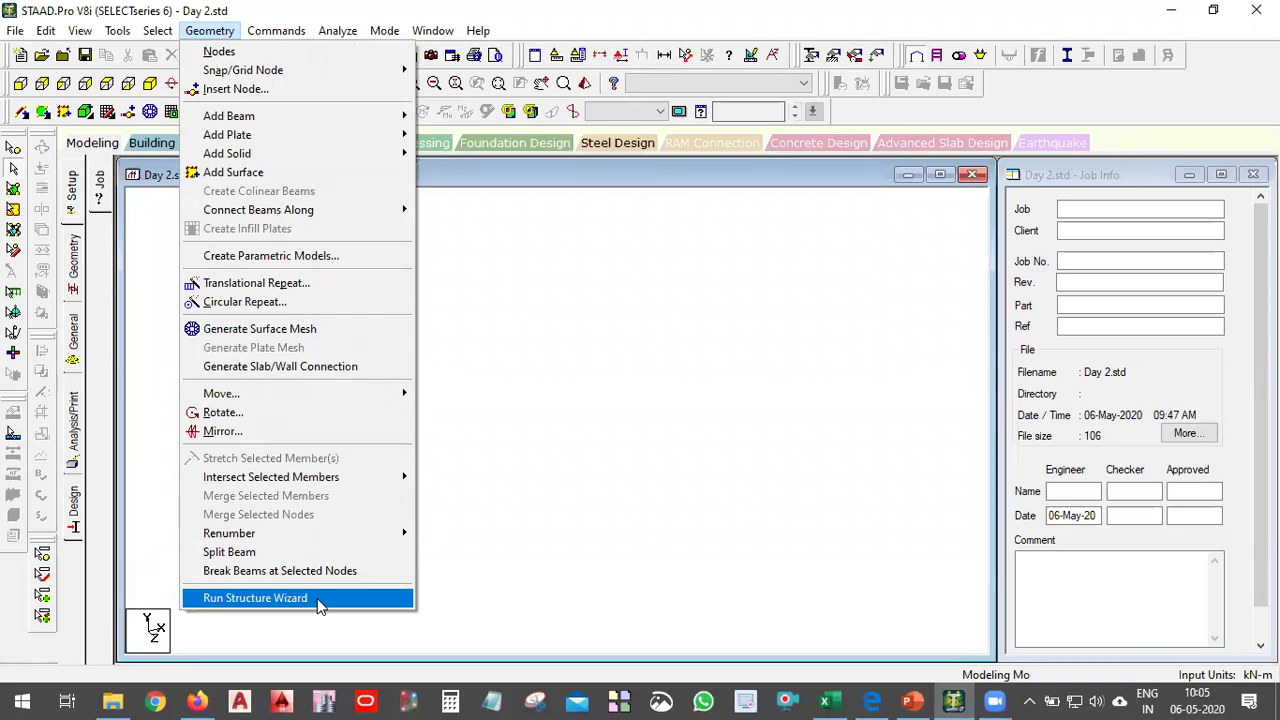
{"action": "left_click", "coordinate": [255, 598]}
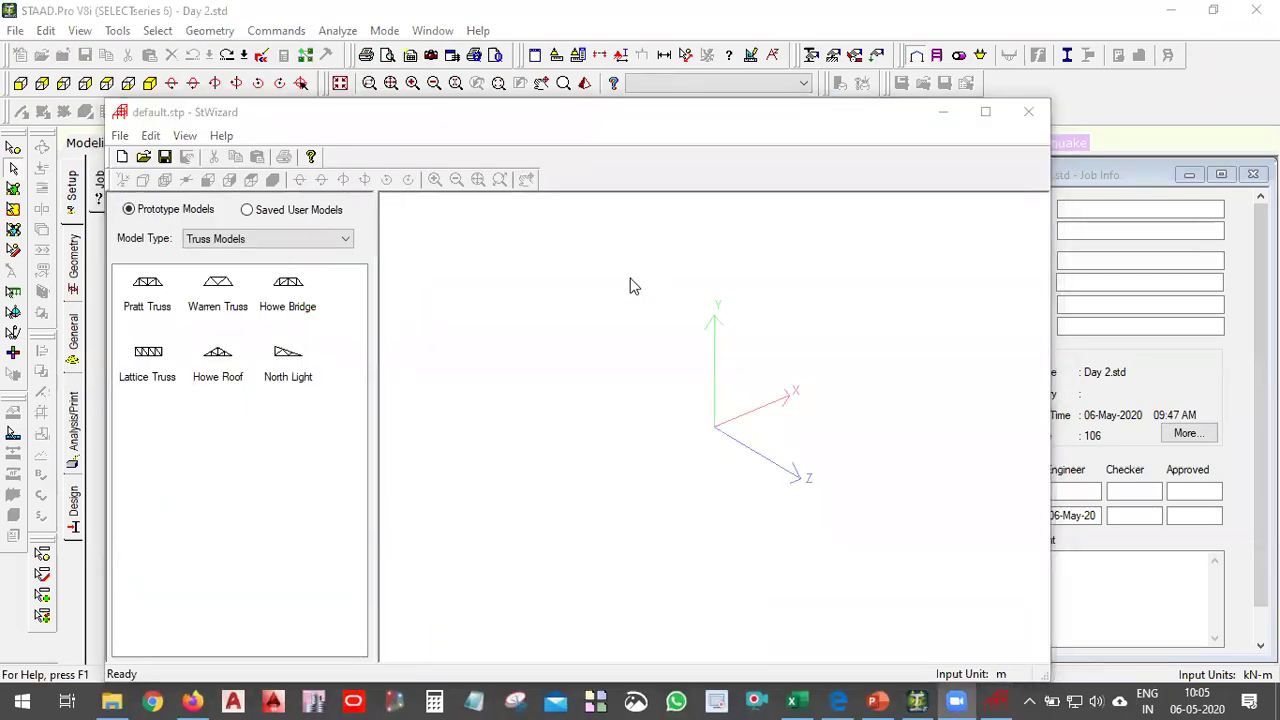
{"action": "left_click", "coordinate": [313, 249]}
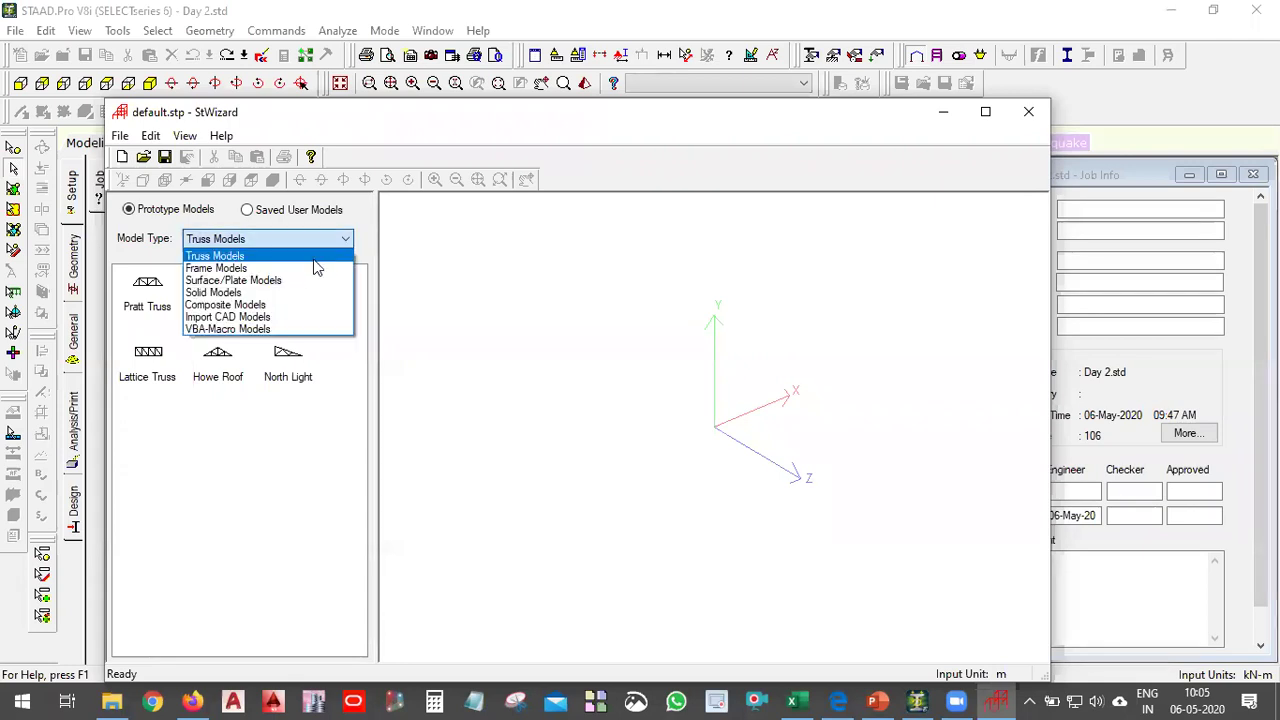
{"action": "left_click", "coordinate": [320, 269]}
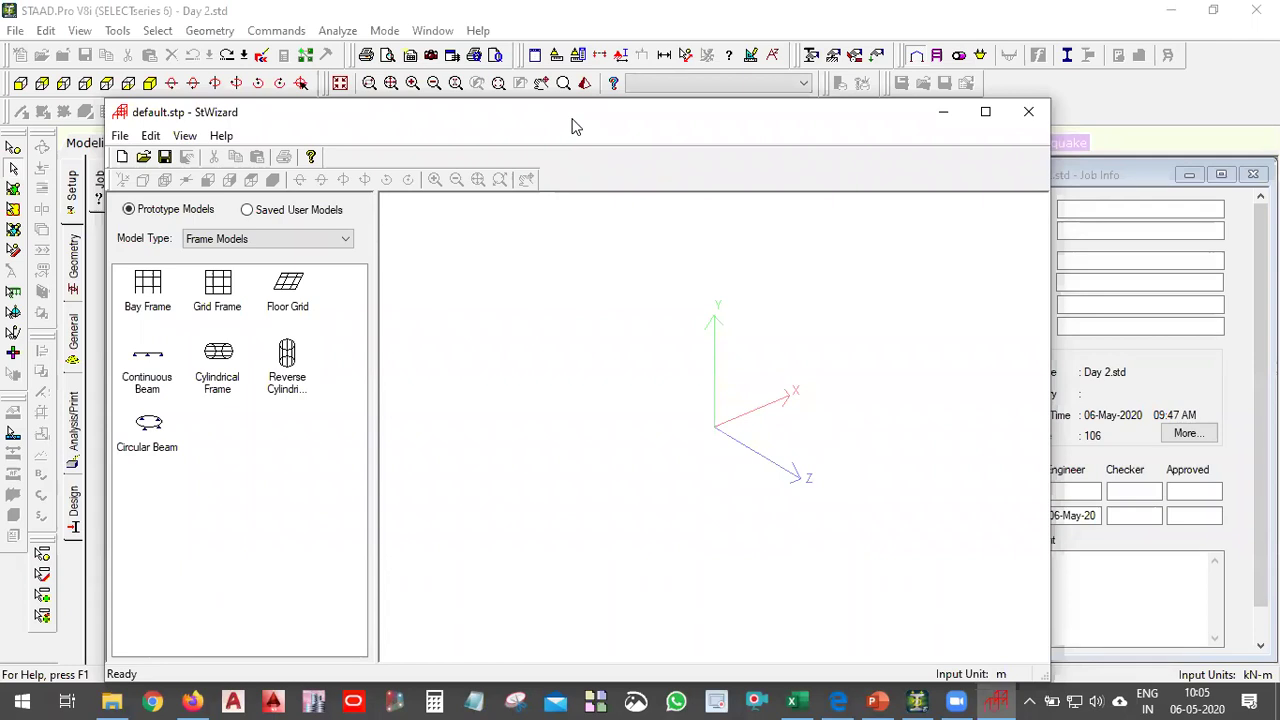
{"action": "left_click_drag", "start_coordinate": [573, 125], "coordinate": [632, 73]}
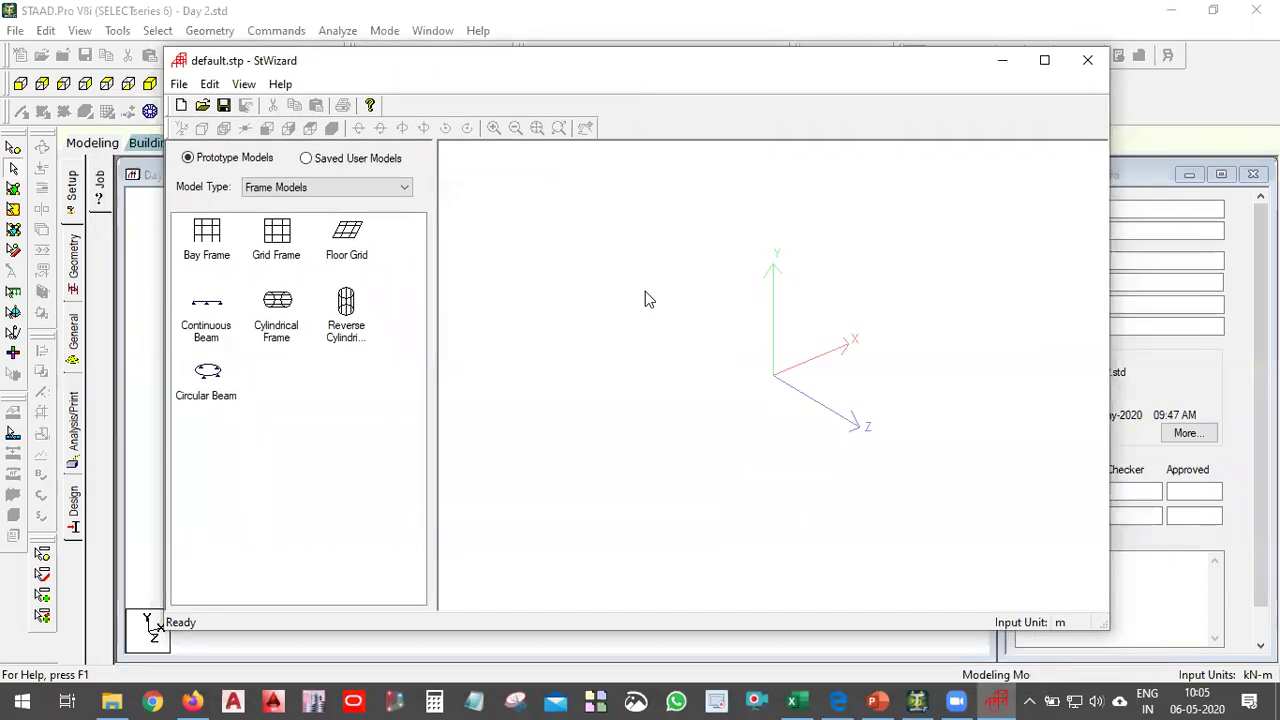
Step: Generate a bay frame from the Bay Frame template with its default parameters
{"action": "mouse_move", "coordinate": [217, 230]}
{"action": "left_mouse_down"}
{"action": "mouse_move", "coordinate": [740, 382]}
{"action": "mouse_move", "coordinate": [771, 437]}
{"action": "left_mouse_up"}
{"action": "left_click", "coordinate": [735, 409]}
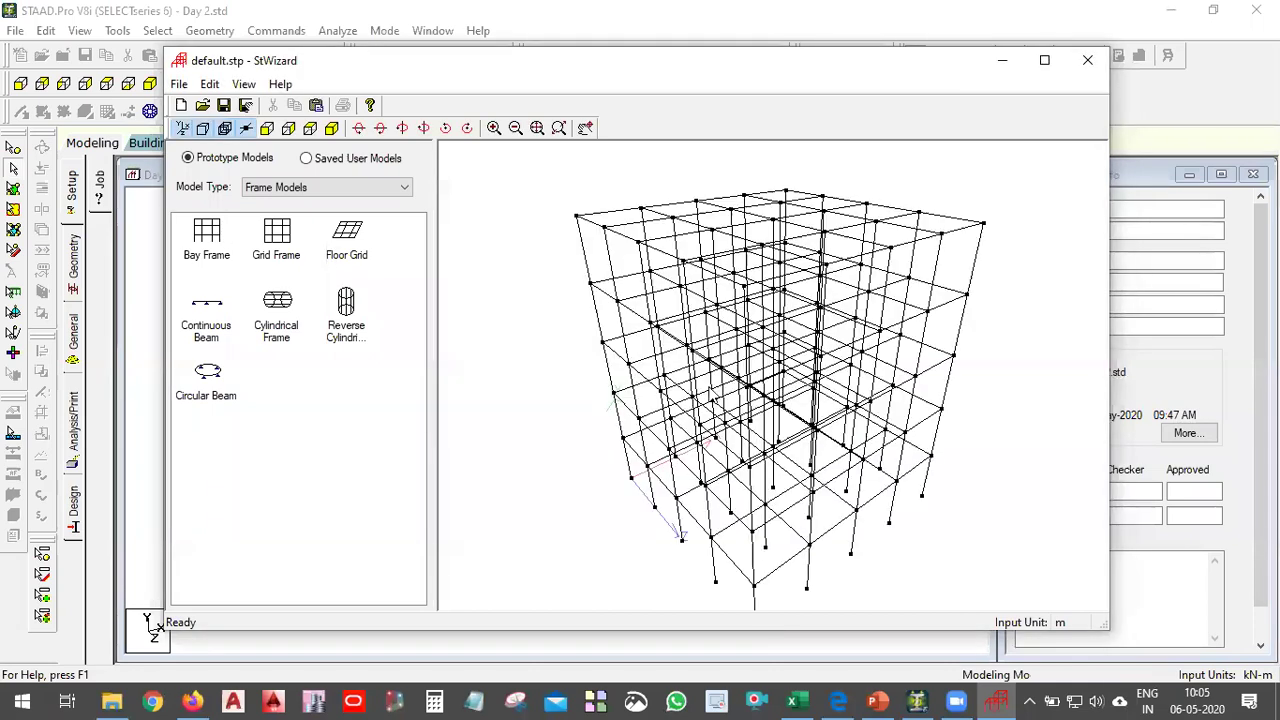
{"action": "key", "text": "Down"}
{"action": "key", "text": "Down"}
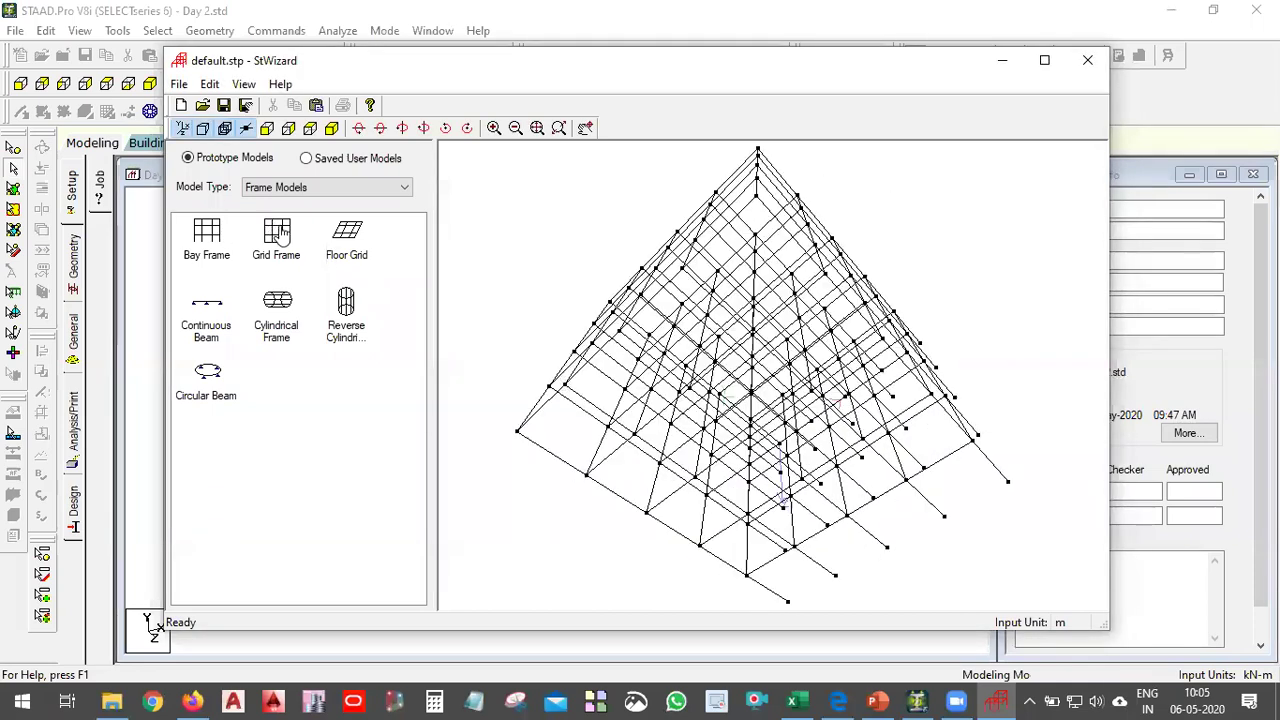
Step: Generate a Warren truss 50 m long, 10 m high and 10 m wide with 4 bays along the length and 1 along the width
{"action": "left_click", "coordinate": [320, 187]}
{"action": "left_click", "coordinate": [290, 200]}
{"action": "left_click_drag", "start_coordinate": [292, 262], "coordinate": [660, 345]}
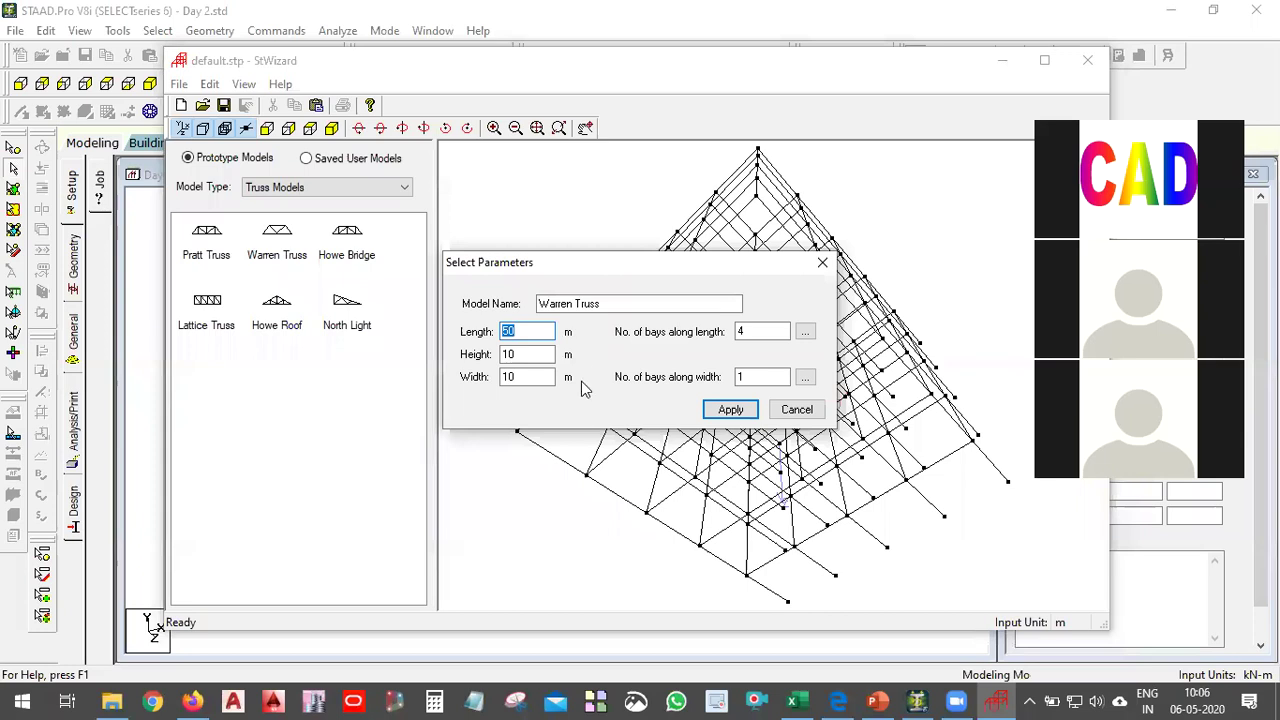
{"action": "left_click", "coordinate": [731, 411]}
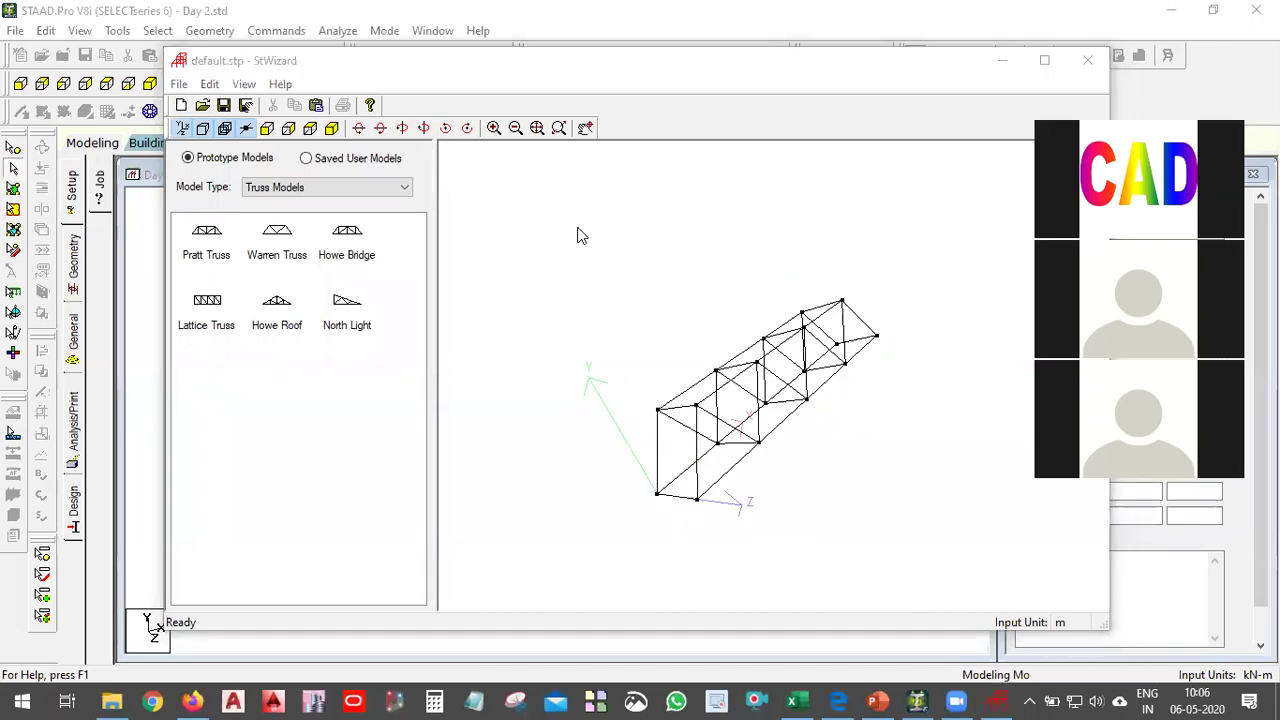
Step: Change the structure wizard's length unit to feet
{"action": "left_click", "coordinate": [184, 86]}
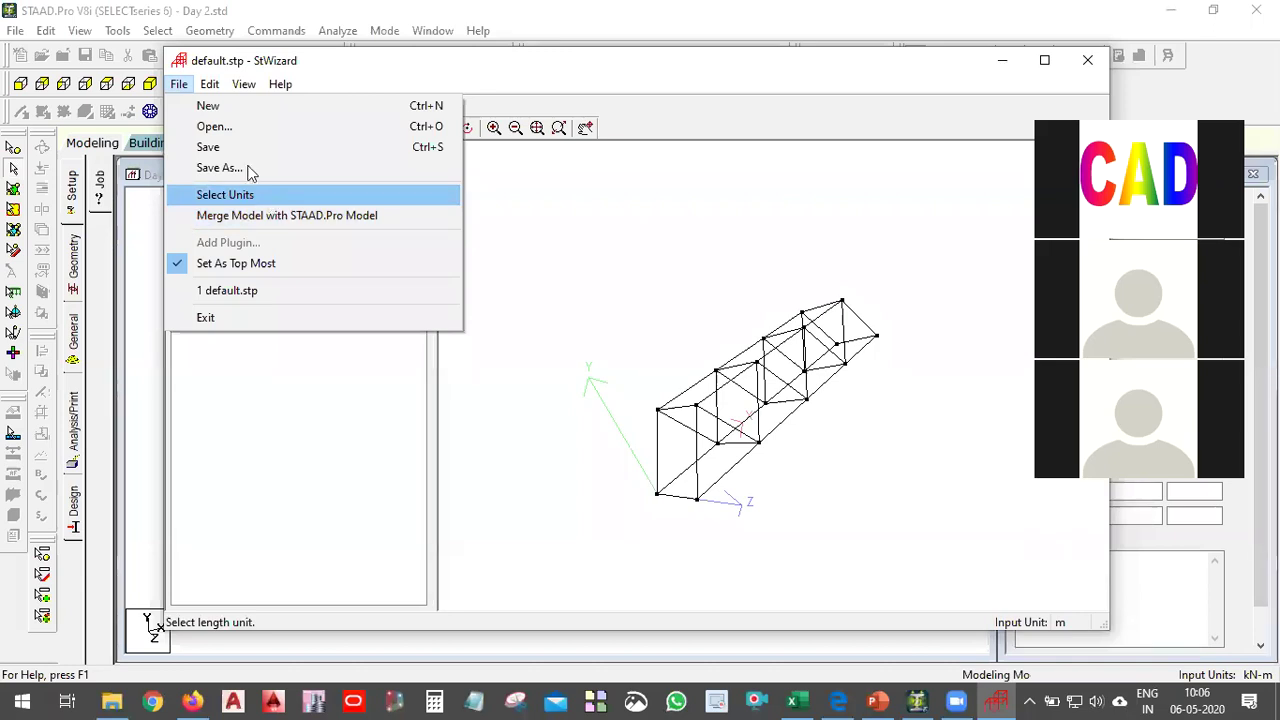
{"action": "key", "text": "Left"}
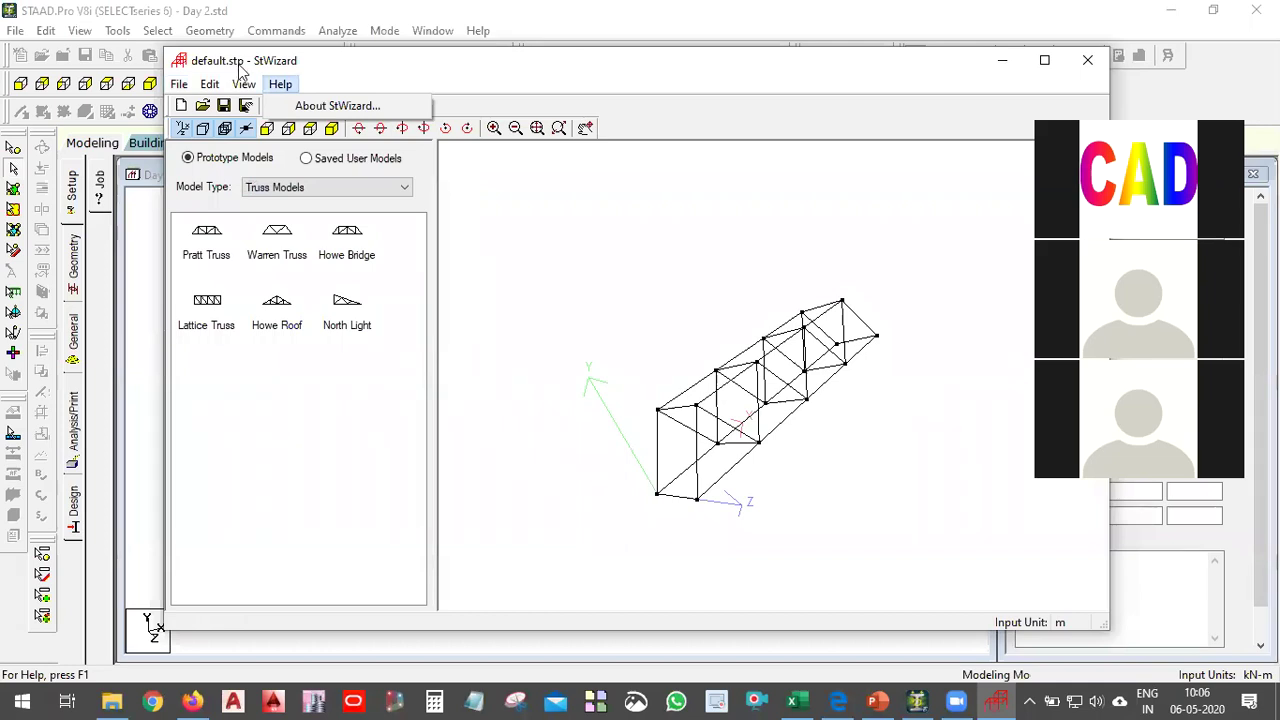
{"action": "mouse_move", "coordinate": [180, 86]}
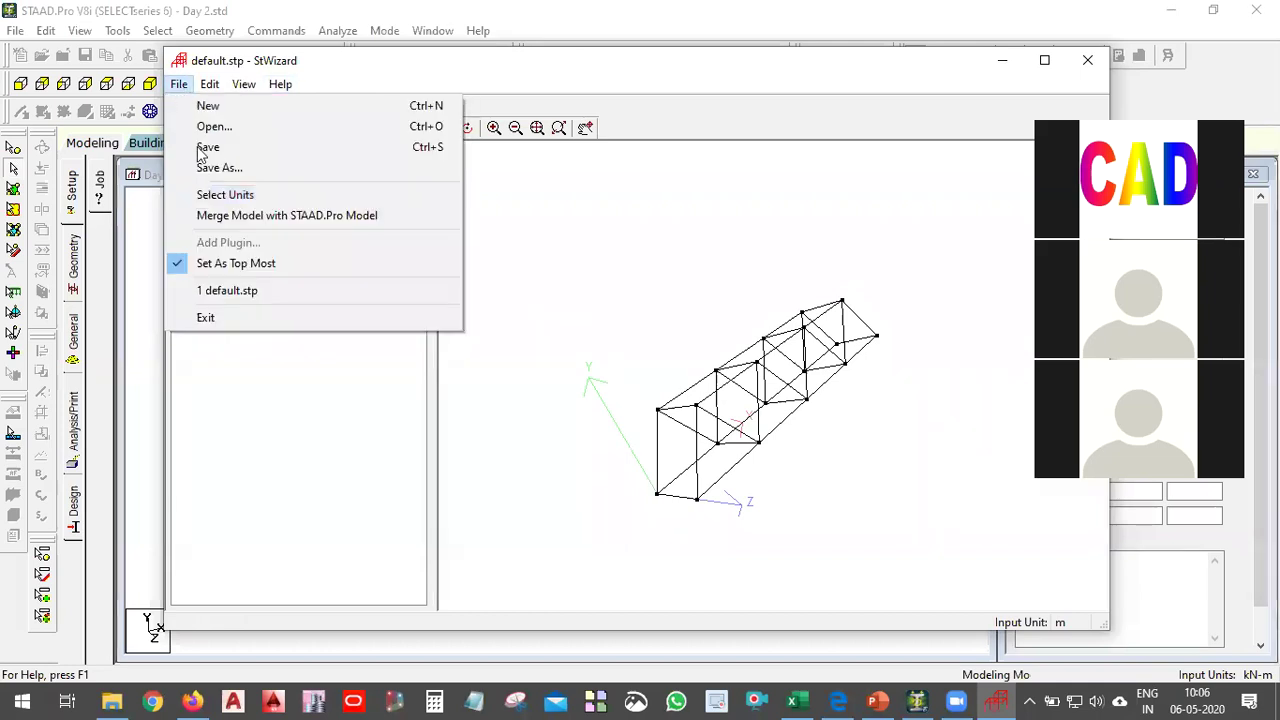
{"action": "left_click", "coordinate": [235, 198]}
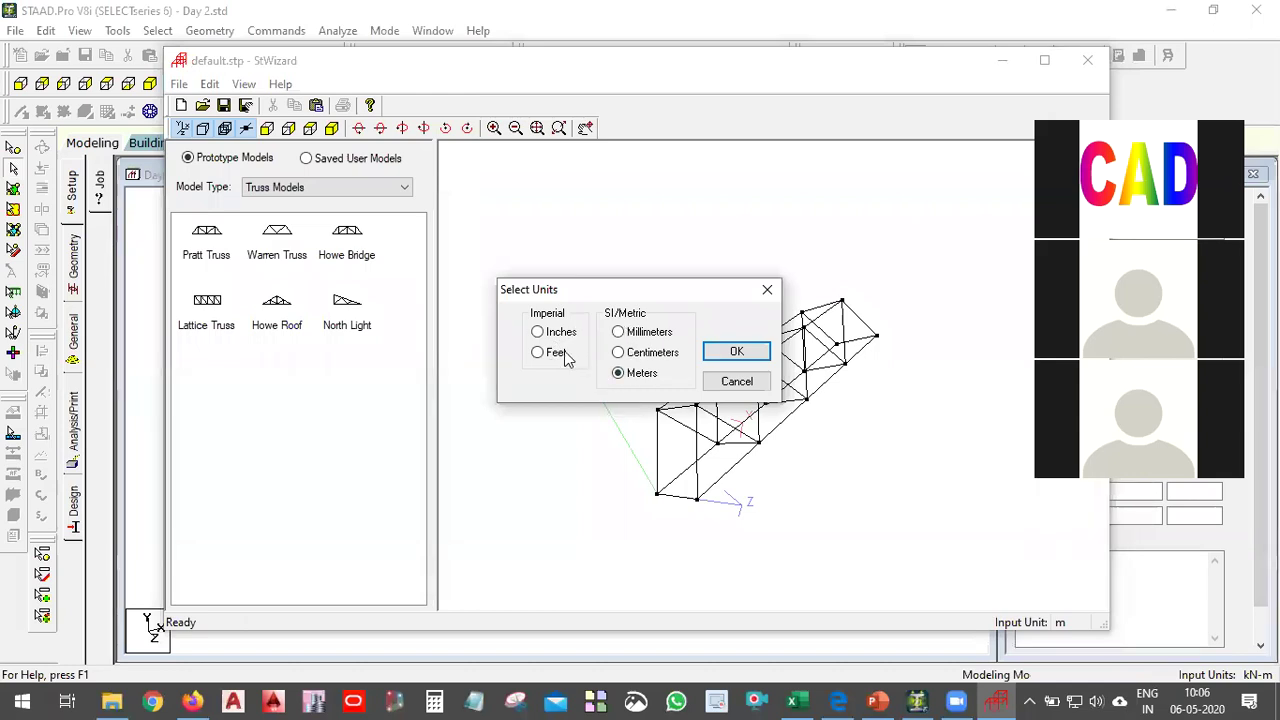
{"action": "left_click", "coordinate": [565, 357]}
{"action": "left_click", "coordinate": [736, 352]}
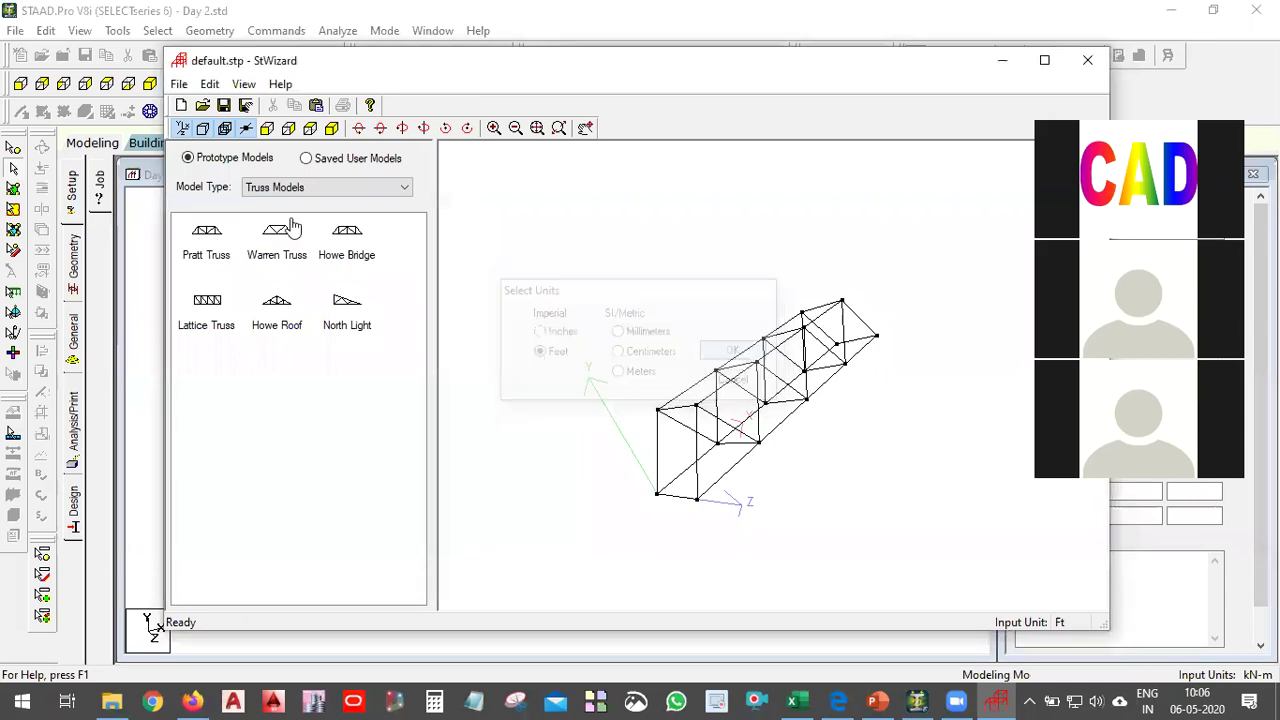
Step: Switch the prototype list to Frame Models and open the Bay Frame template's parameters
{"action": "left_click", "coordinate": [278, 188]}
{"action": "left_click", "coordinate": [278, 218]}
{"action": "left_click_drag", "start_coordinate": [206, 248], "coordinate": [695, 392]}
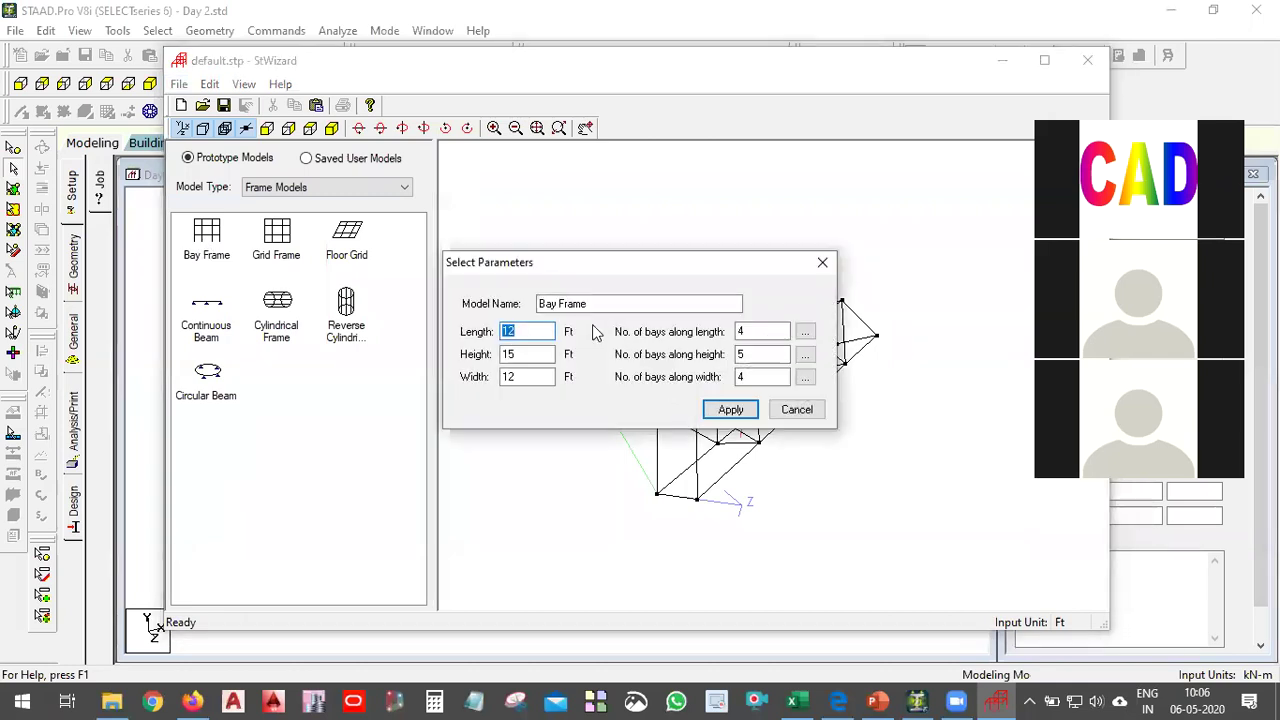
Step: Try a bay frame length of 60 ft with a height of 30 ft and then 20 ft
{"action": "type", "text": "60"}
{"action": "left_click", "coordinate": [543, 353]}
{"action": "double_click", "coordinate": [543, 353]}
{"action": "type", "text": "30"}
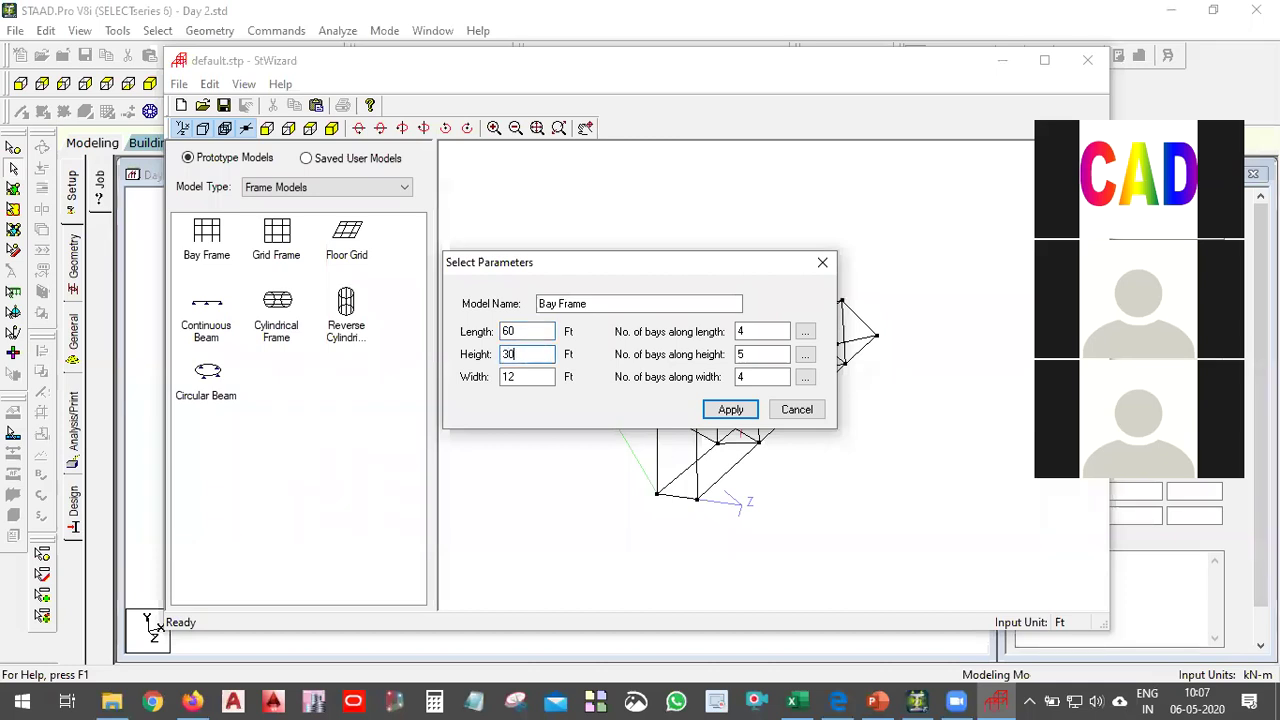
{"action": "double_click", "coordinate": [543, 353]}
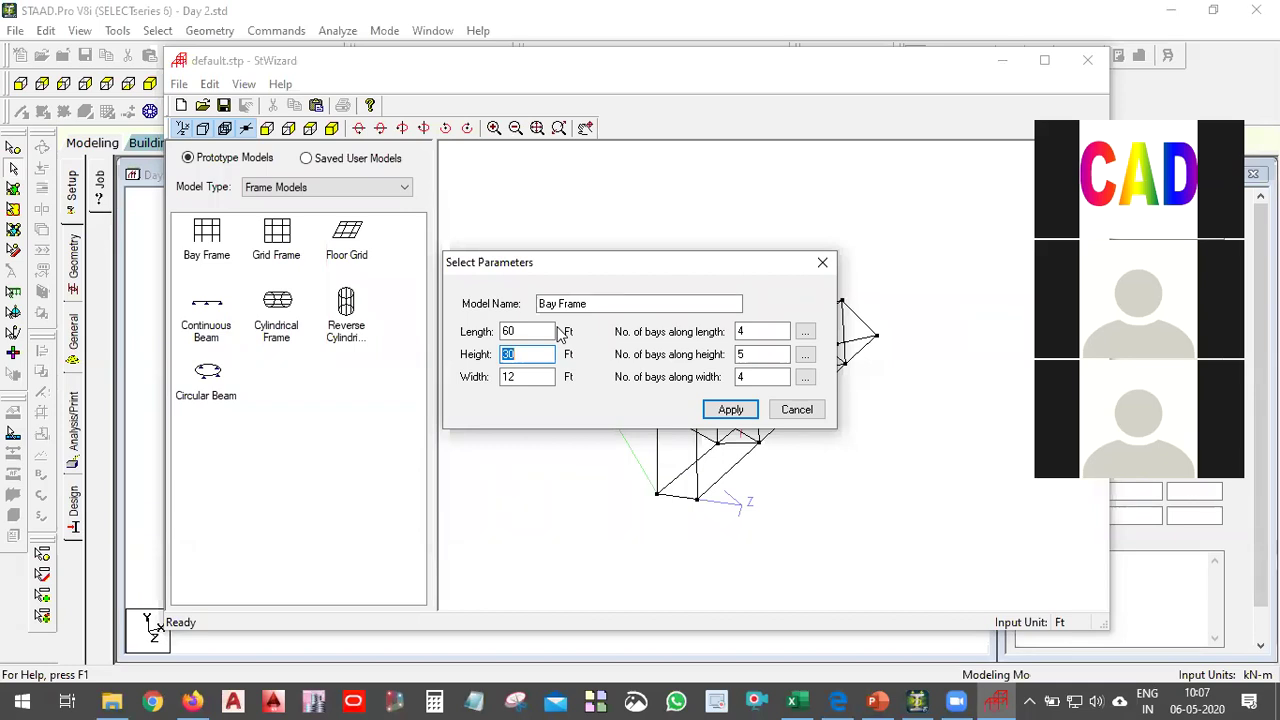
{"action": "type", "text": "20"}
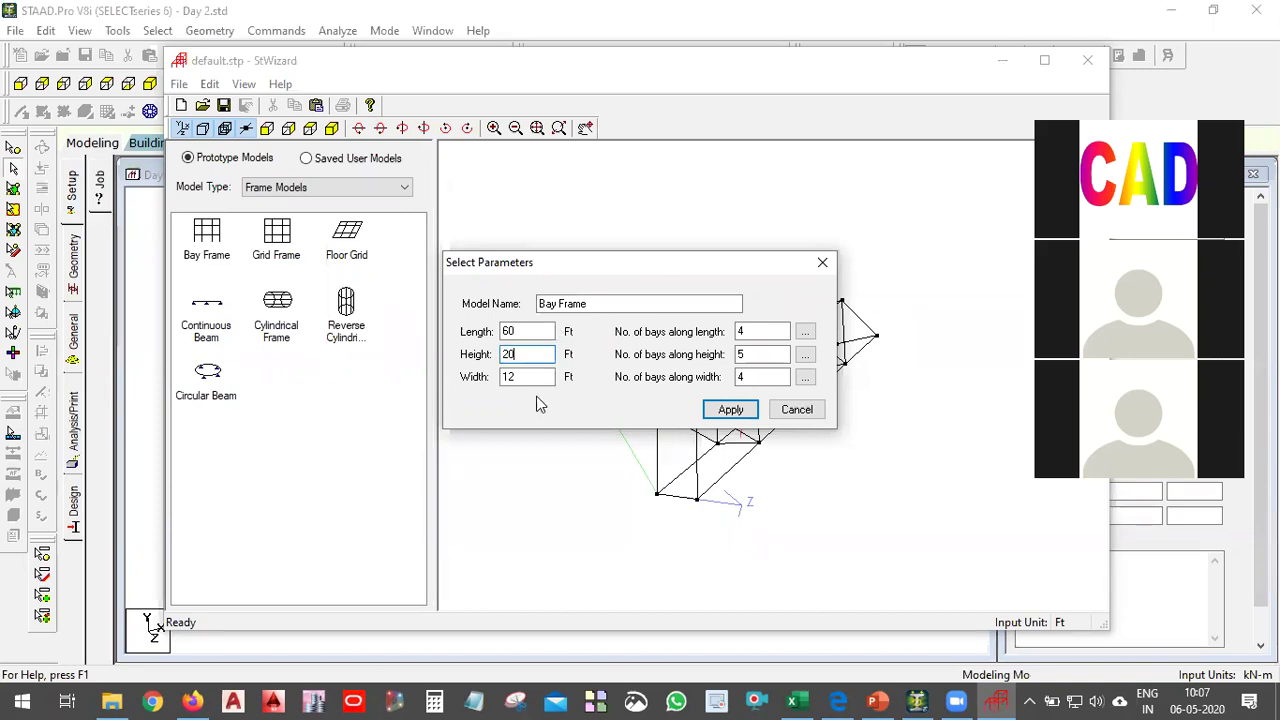
Step: Set the bay frame to 120 ft long, 50 ft high and 60 ft wide
{"action": "double_click", "coordinate": [549, 353]}
{"action": "type", "text": "50"}
{"action": "double_click", "coordinate": [543, 354]}
{"action": "double_click", "coordinate": [539, 377]}
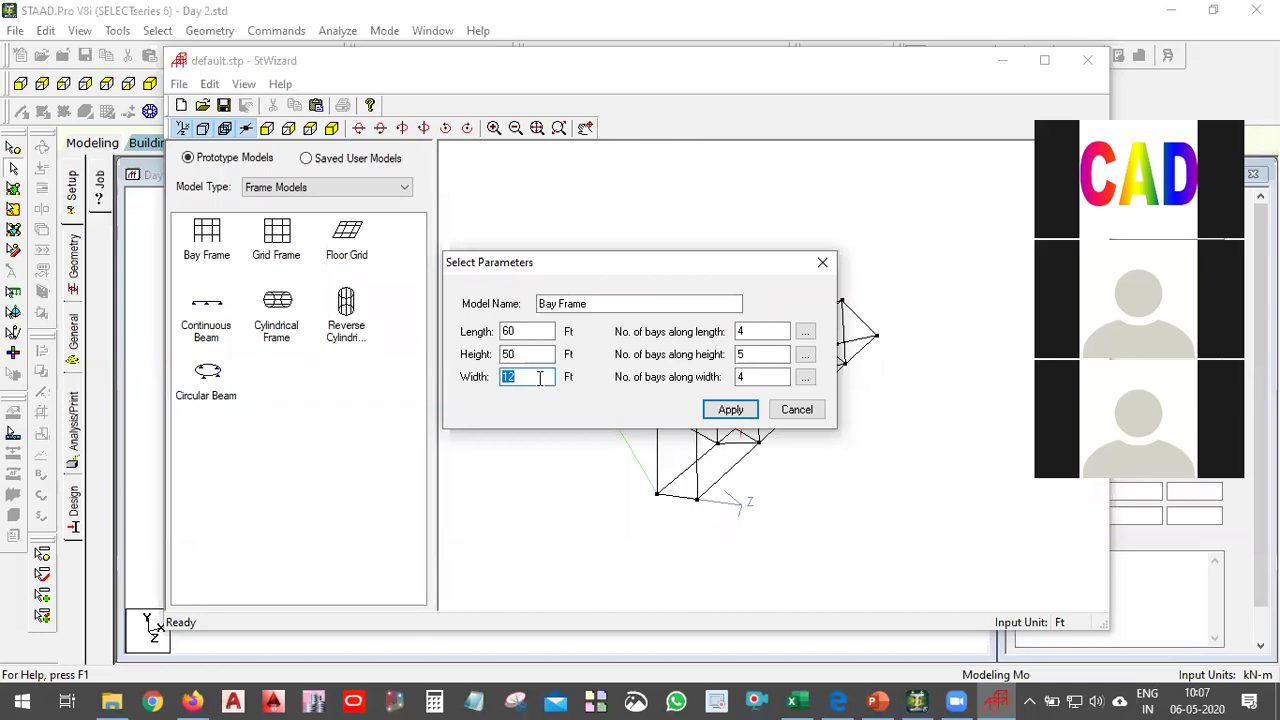
{"action": "type", "text": "120"}
{"action": "double_click", "coordinate": [553, 331]}
{"action": "type", "text": "120"}
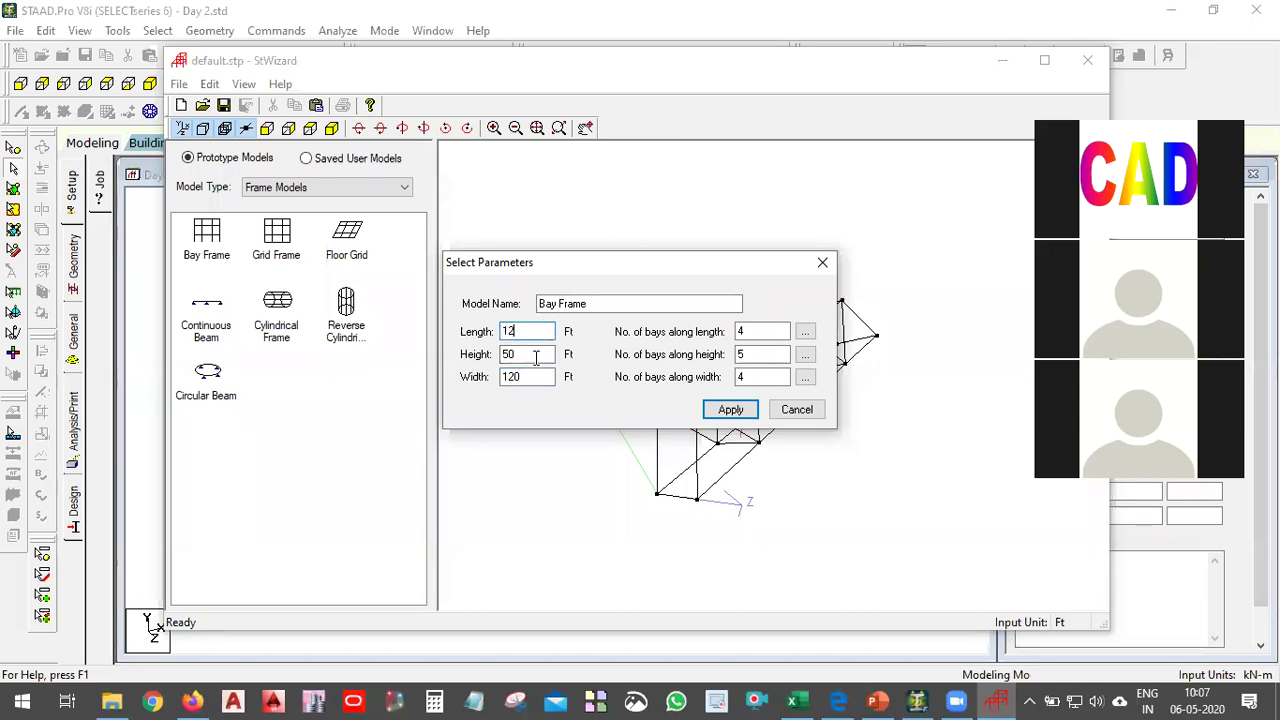
{"action": "double_click", "coordinate": [537, 376]}
{"action": "type", "text": "6"}
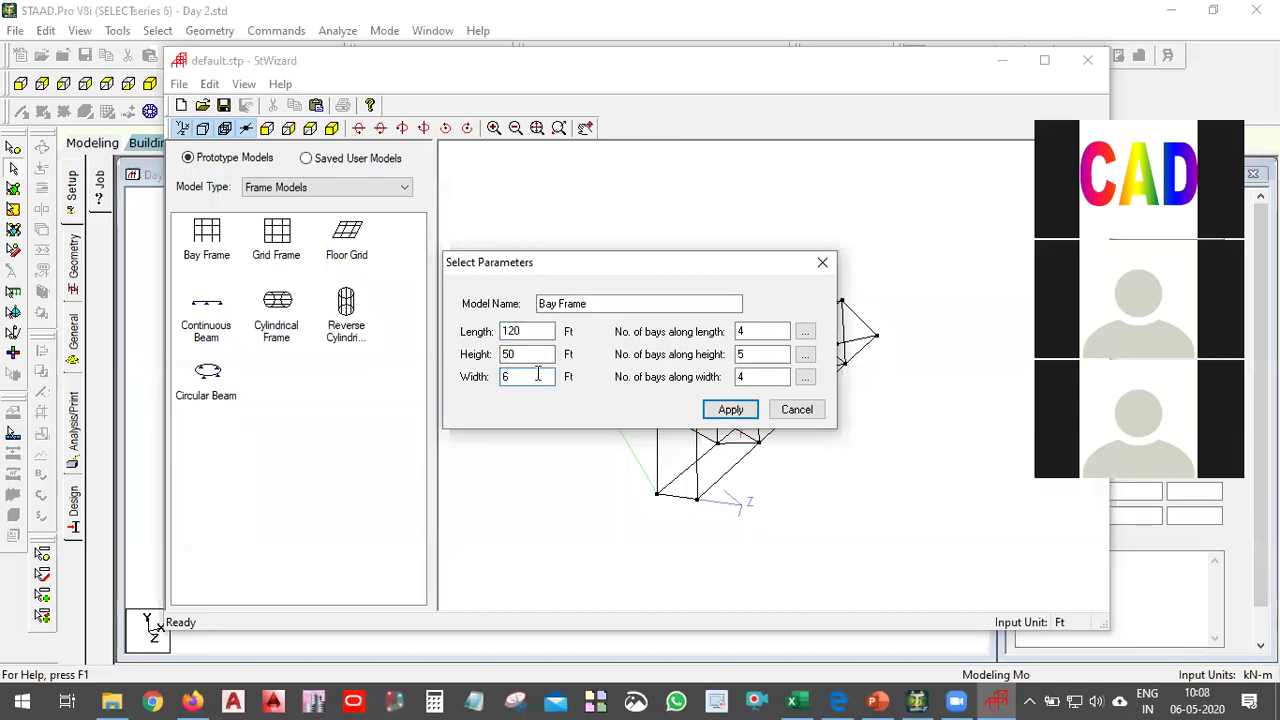
{"action": "type", "text": "0"}
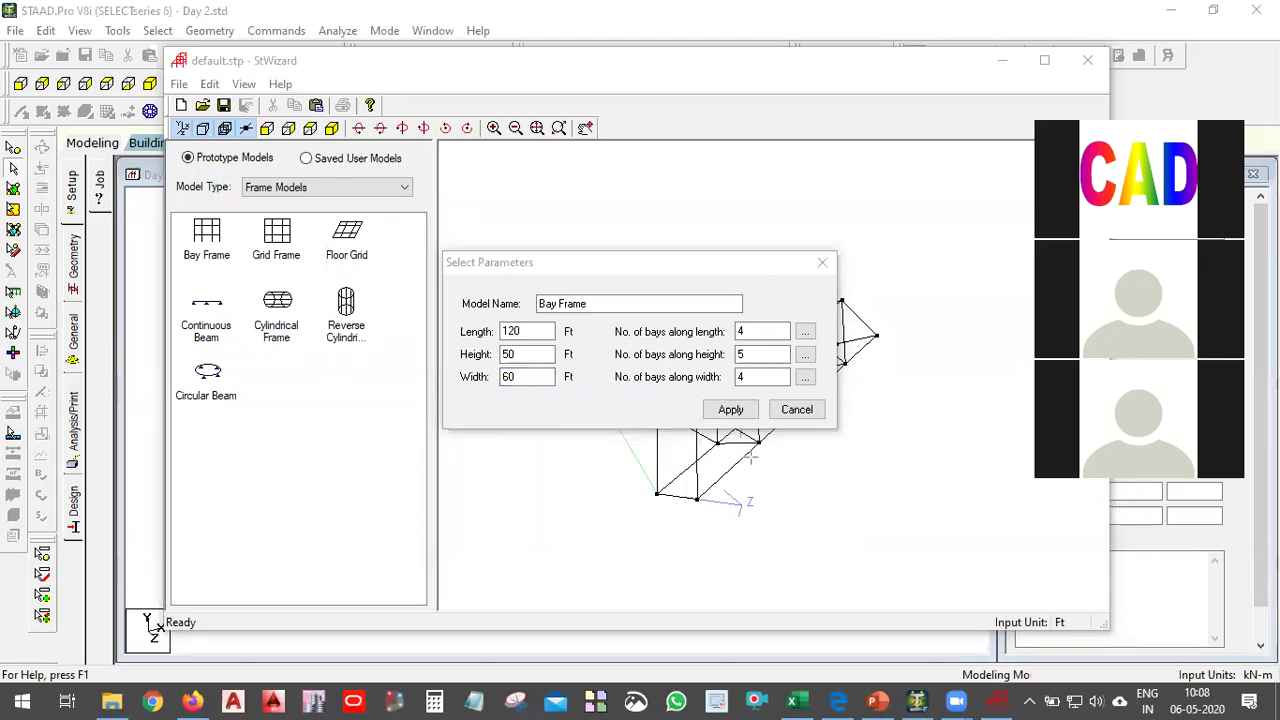
Step: Annotate the screen with an orange beam on two supports, a wavy load above it and a sagging deflection curve
{"action": "left_click_drag", "start_coordinate": [499, 503], "coordinate": [1010, 504]}
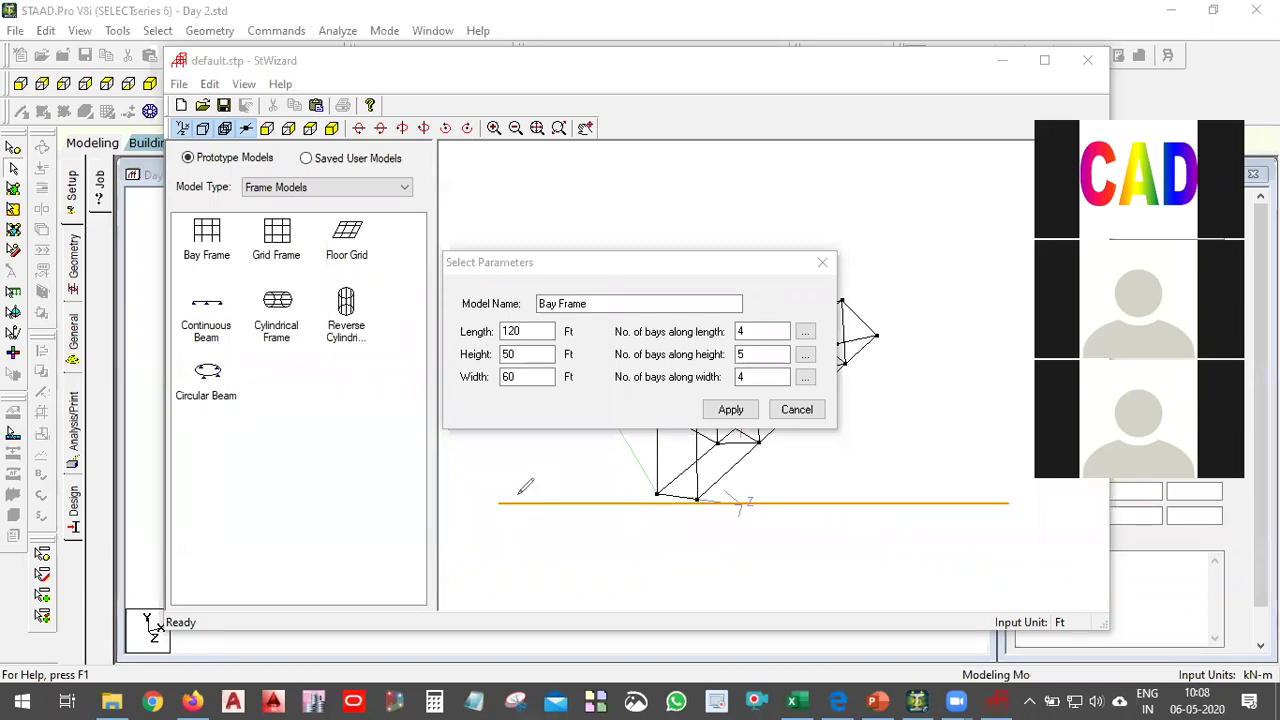
{"action": "mouse_move", "coordinate": [518, 496]}
{"action": "left_mouse_down"}
{"action": "mouse_move", "coordinate": [564, 480]}
{"action": "mouse_move", "coordinate": [758, 470]}
{"action": "mouse_move", "coordinate": [805, 490]}
{"action": "mouse_move", "coordinate": [982, 468]}
{"action": "mouse_move", "coordinate": [993, 480]}
{"action": "left_mouse_up"}
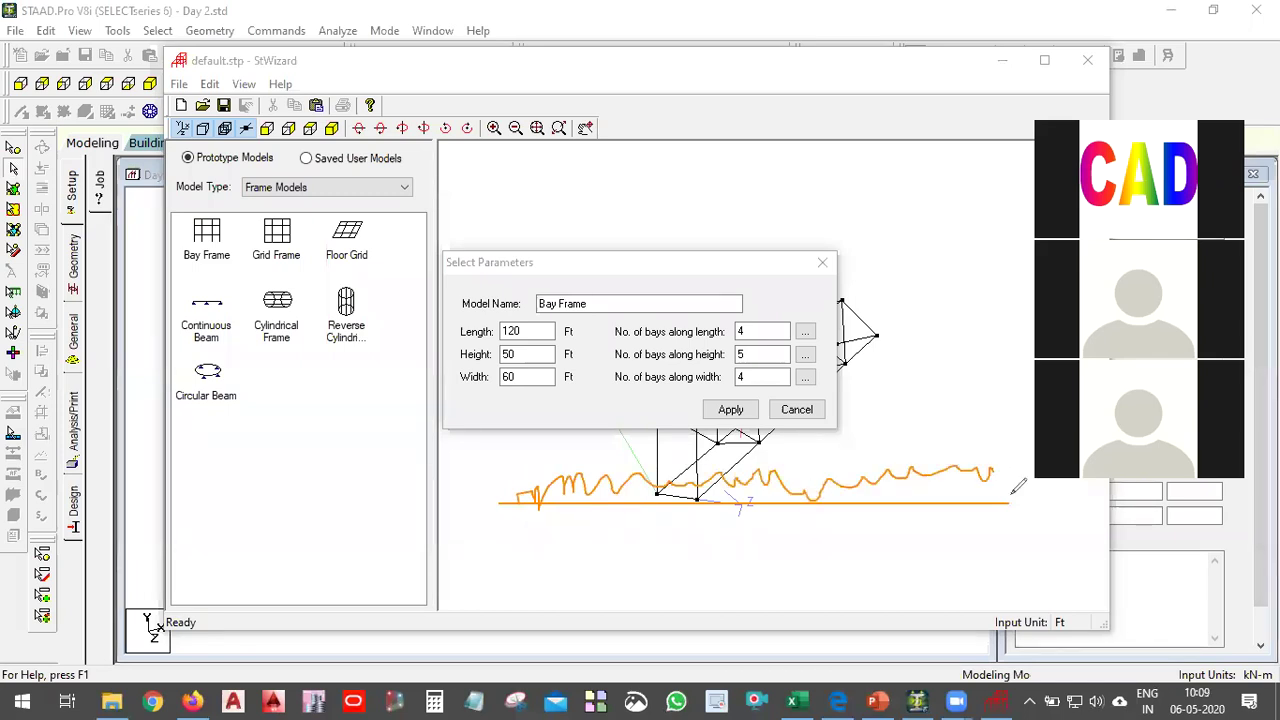
{"action": "left_click_drag", "start_coordinate": [498, 510], "coordinate": [490, 612]}
{"action": "left_click_drag", "start_coordinate": [1007, 506], "coordinate": [1007, 595]}
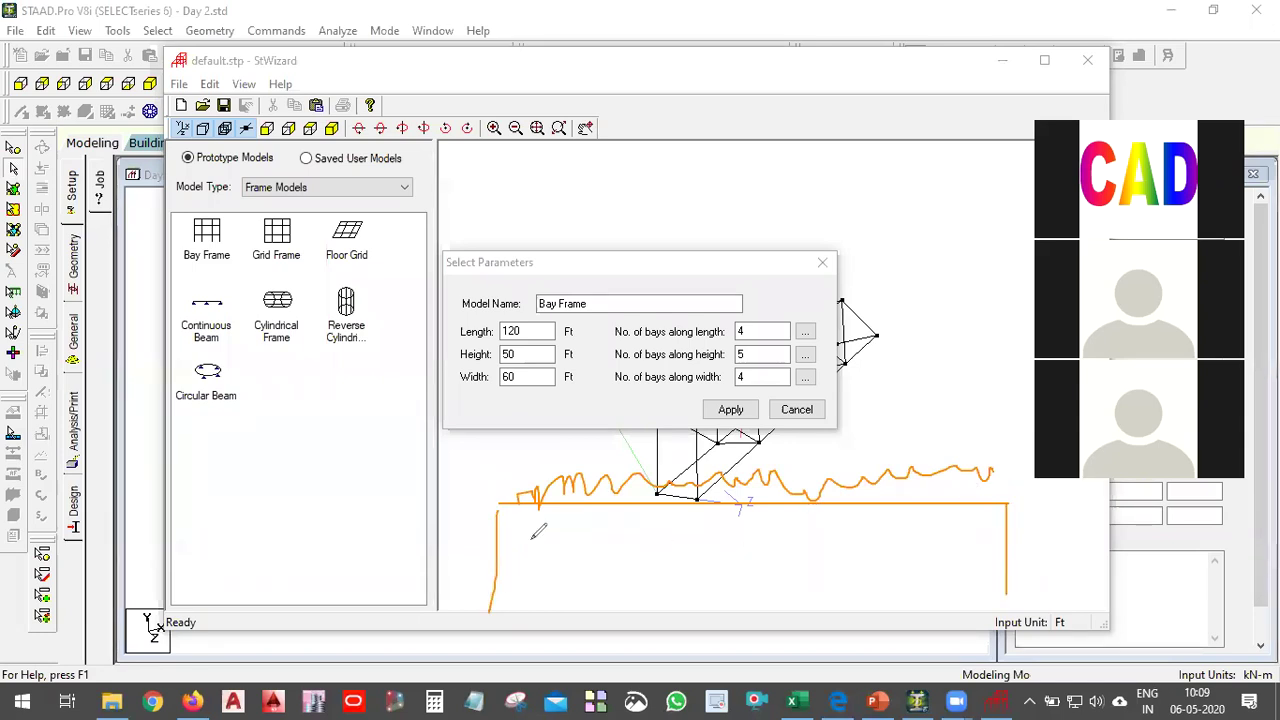
{"action": "left_click_drag", "start_coordinate": [500, 510], "coordinate": [583, 545]}
{"action": "left_click_drag", "start_coordinate": [851, 542], "coordinate": [1007, 505]}
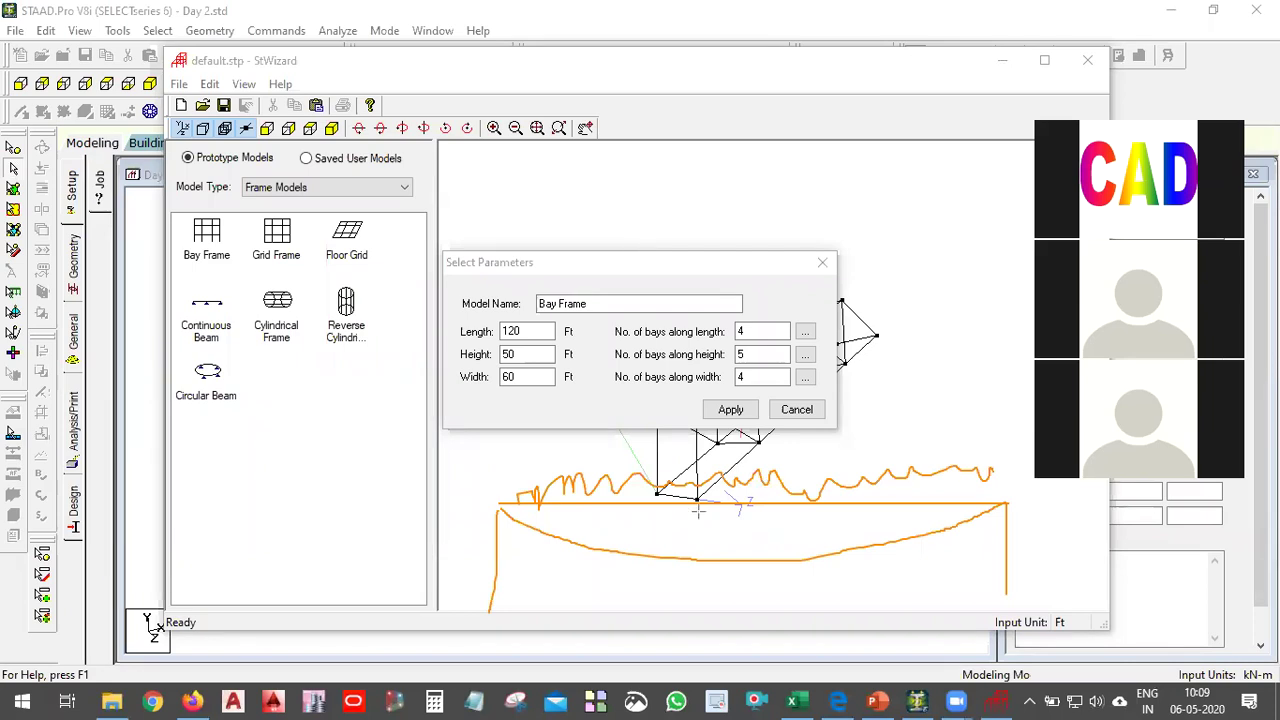
Step: Add a red double-line column at the sketched beam's middle and a red span line on each side of it
{"action": "left_click_drag", "start_coordinate": [730, 506], "coordinate": [726, 635]}
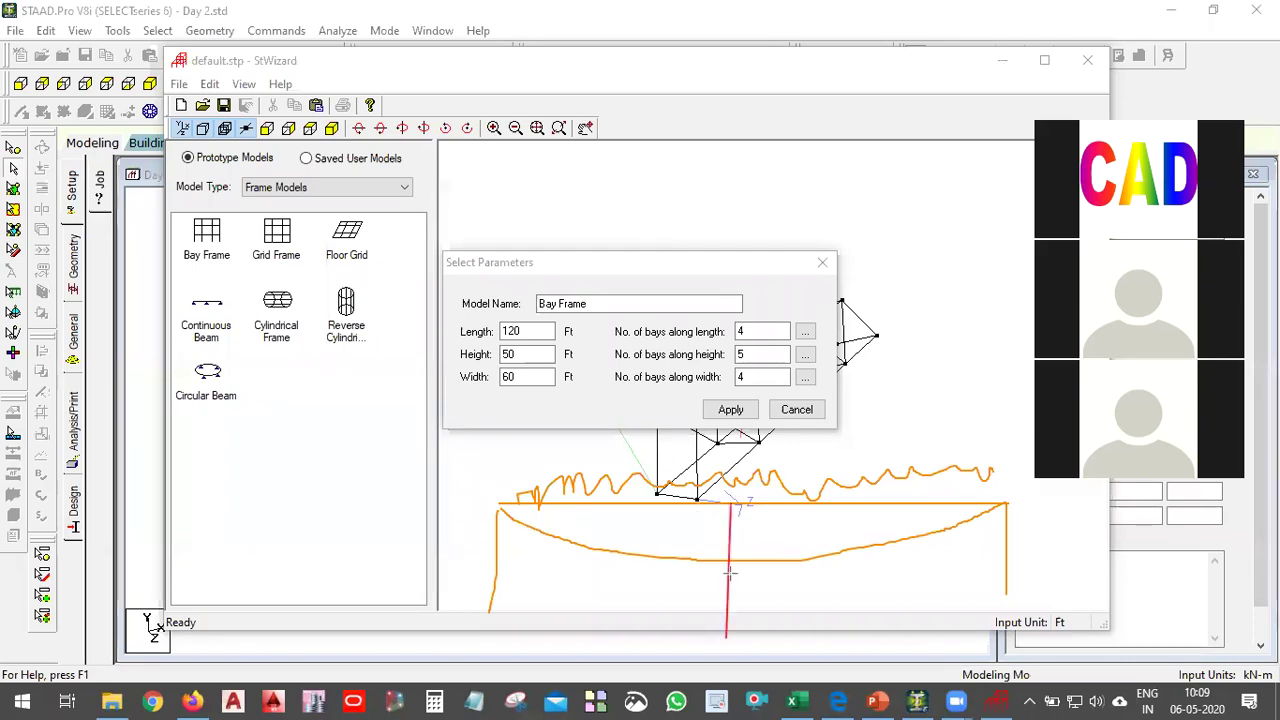
{"action": "left_click_drag", "start_coordinate": [737, 506], "coordinate": [728, 632]}
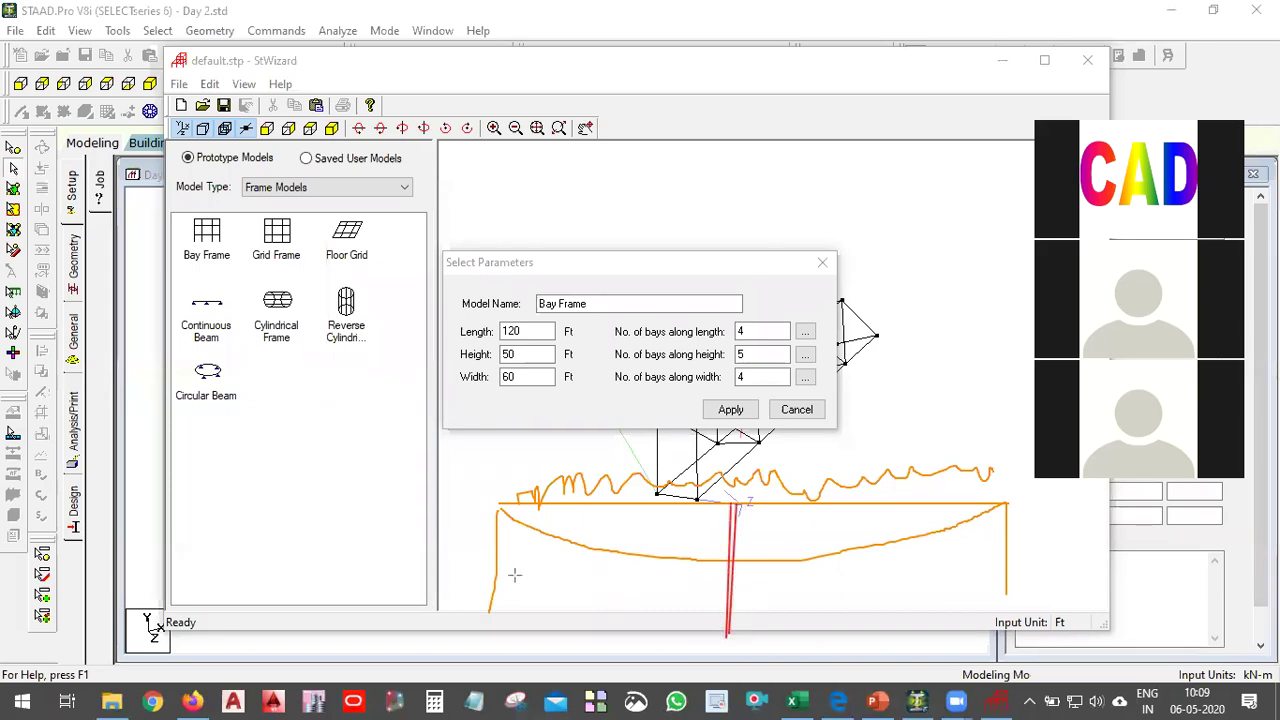
{"action": "left_click_drag", "start_coordinate": [515, 573], "coordinate": [992, 588]}
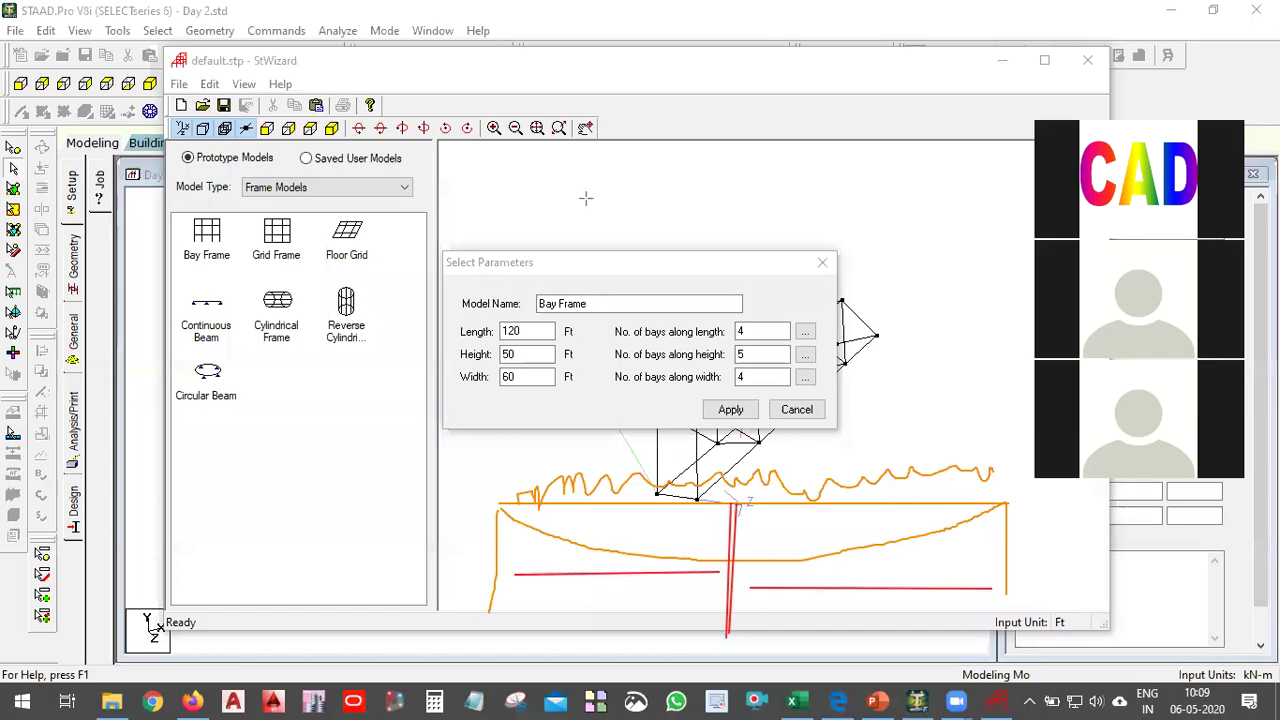
Step: Add the text note "12 feet to 16 feet or to 20'" beneath the sketched beam
{"action": "left_click", "coordinate": [785, 563]}
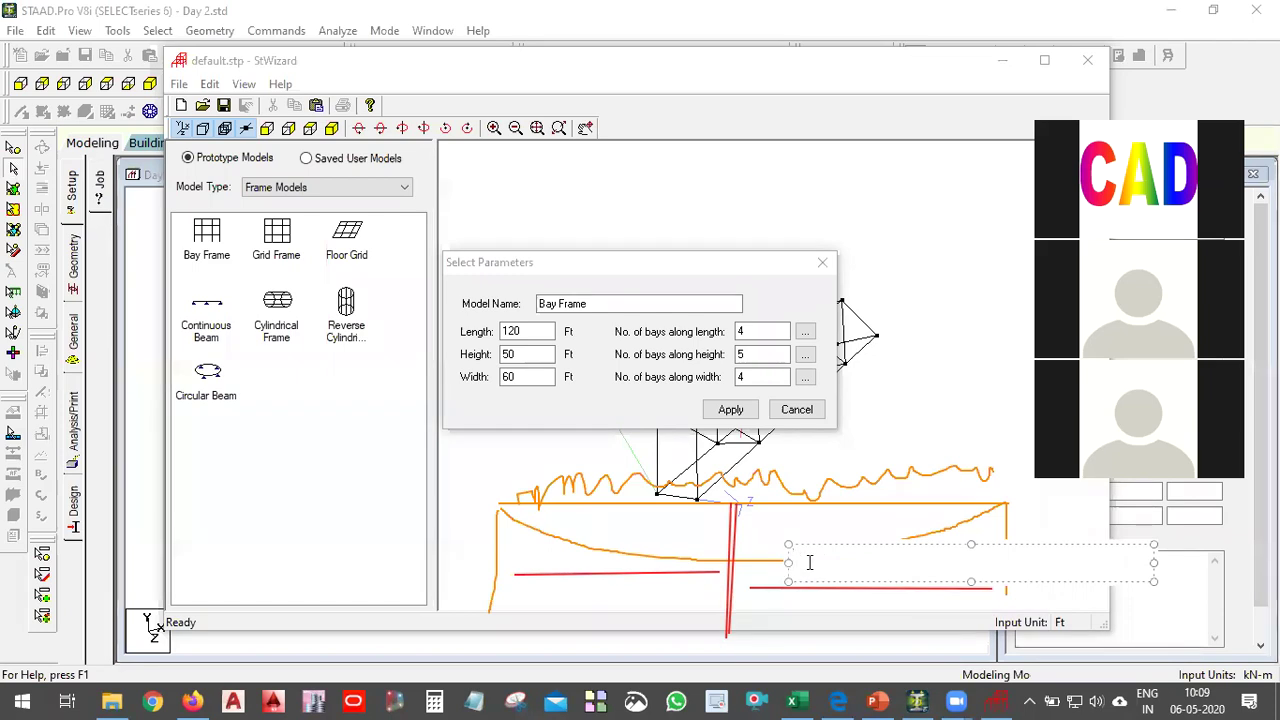
{"action": "type", "text": "12"}
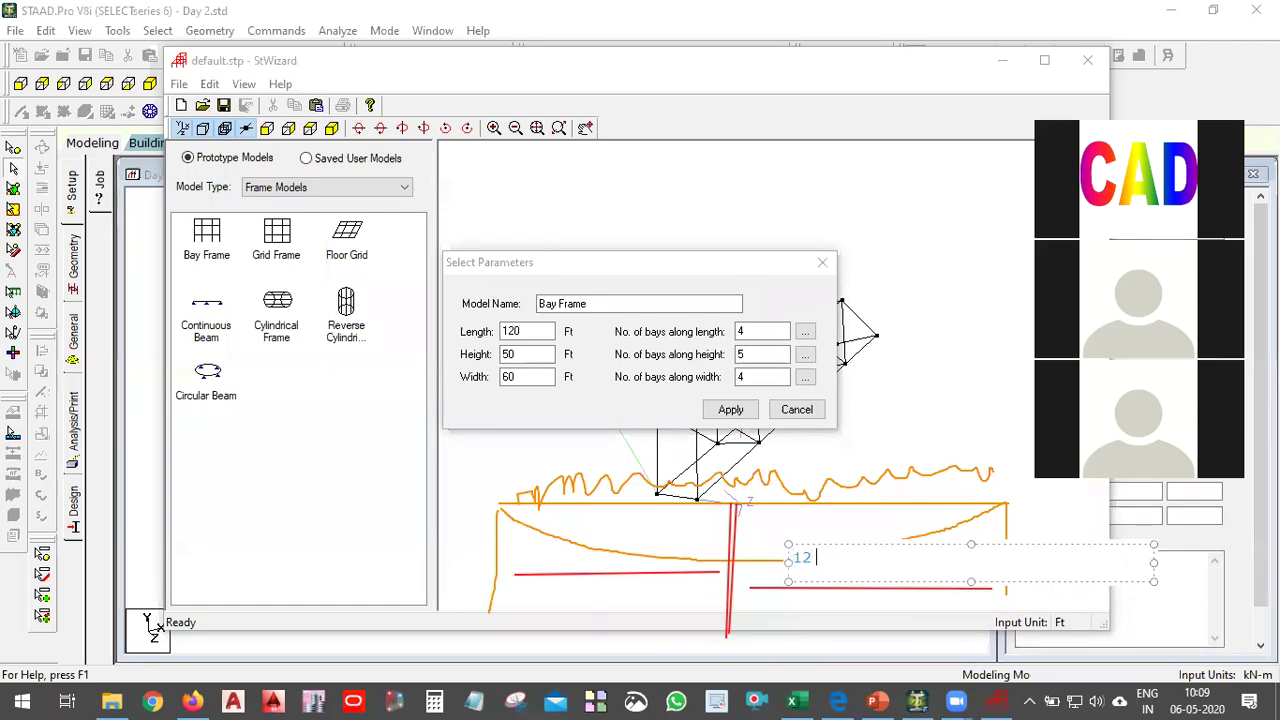
{"action": "type", "text": " feet"}
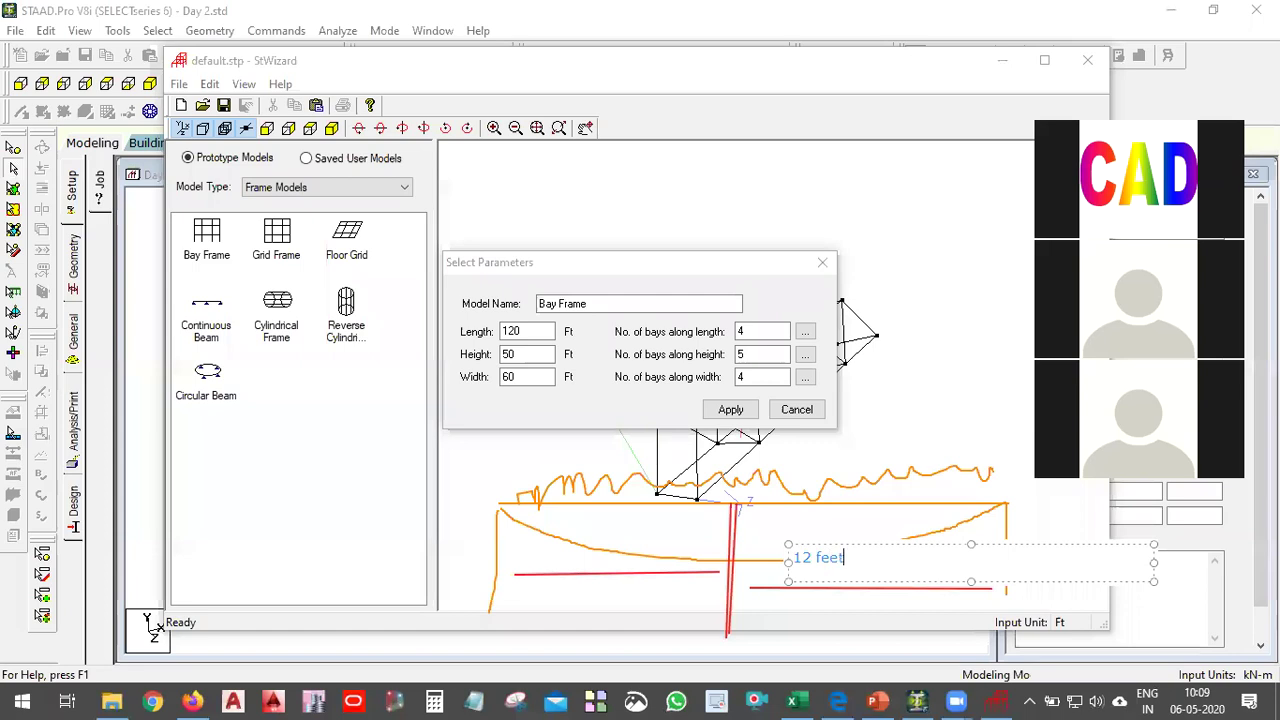
{"action": "type", "text": " to 16"}
{"action": "type", "text": " fee"}
{"action": "type", "text": "t of"}
{"action": "key", "text": "BackSpace"}
{"action": "key", "text": "BackSpace"}
{"action": "type", "text": "r to 20"}
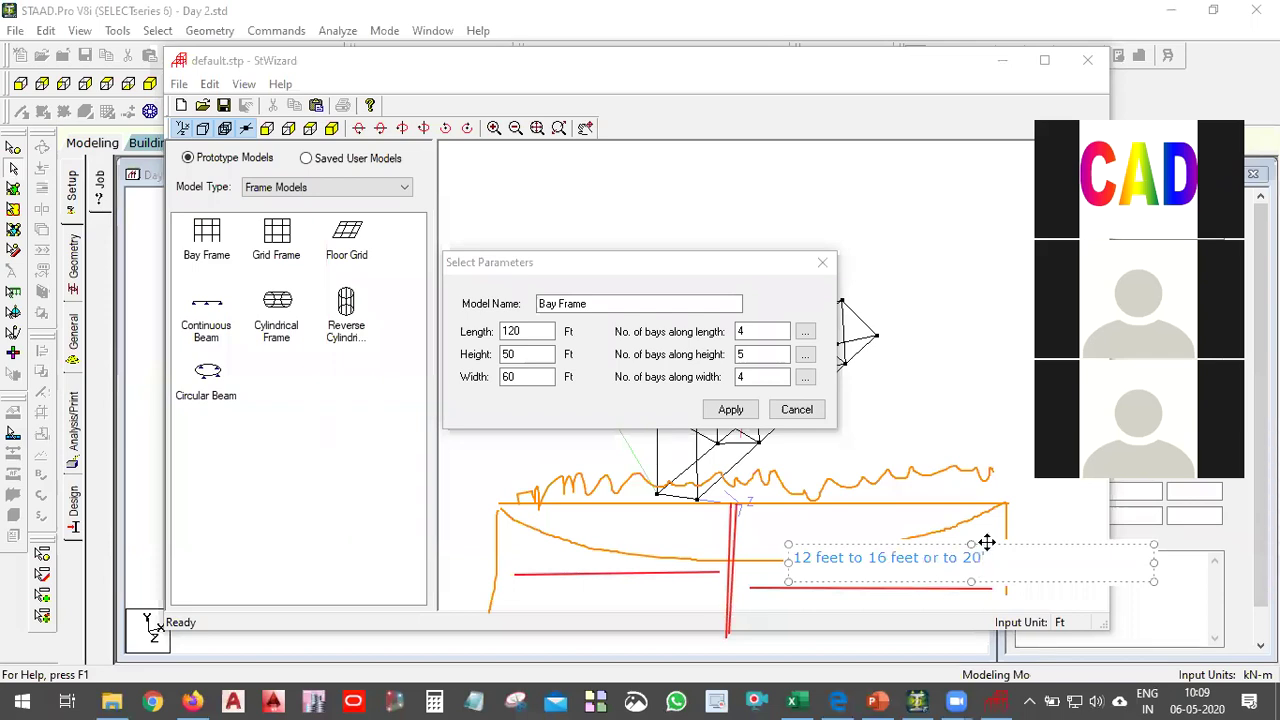
{"action": "left_click", "coordinate": [983, 405]}
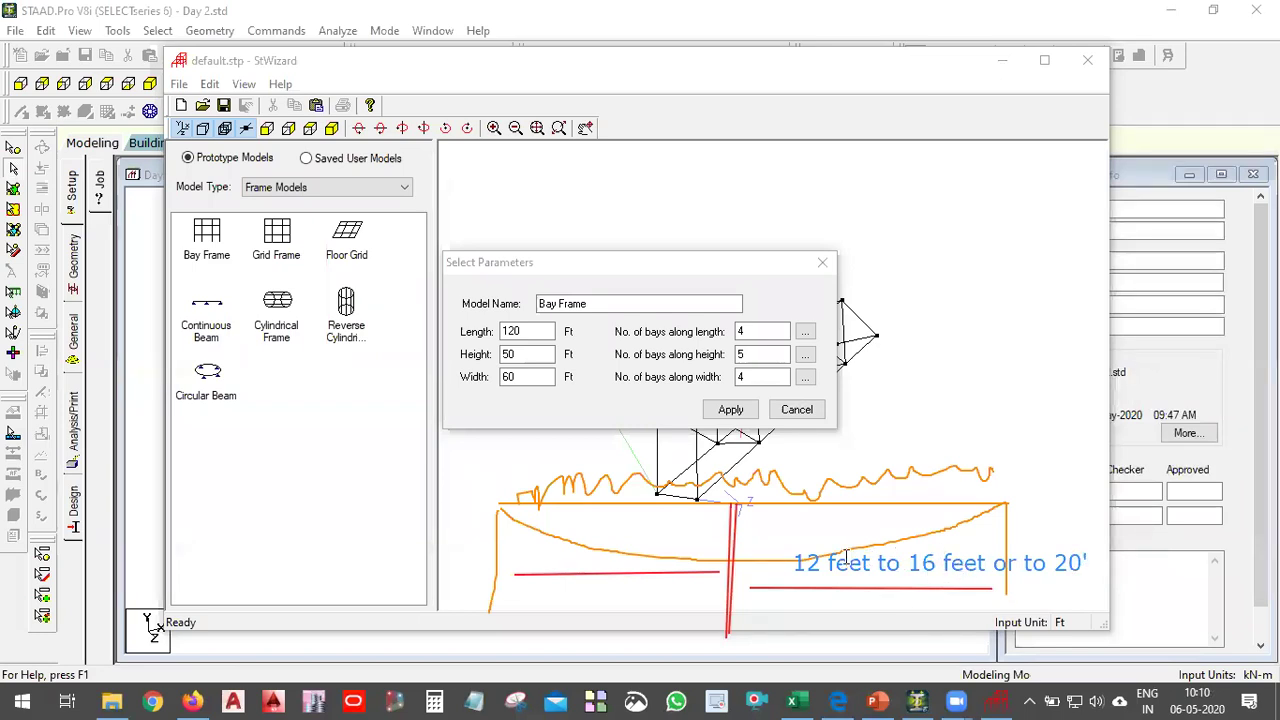
Step: Clear the beam sketch and text note from the screen and leave annotation mode
{"action": "left_click", "coordinate": [750, 331]}
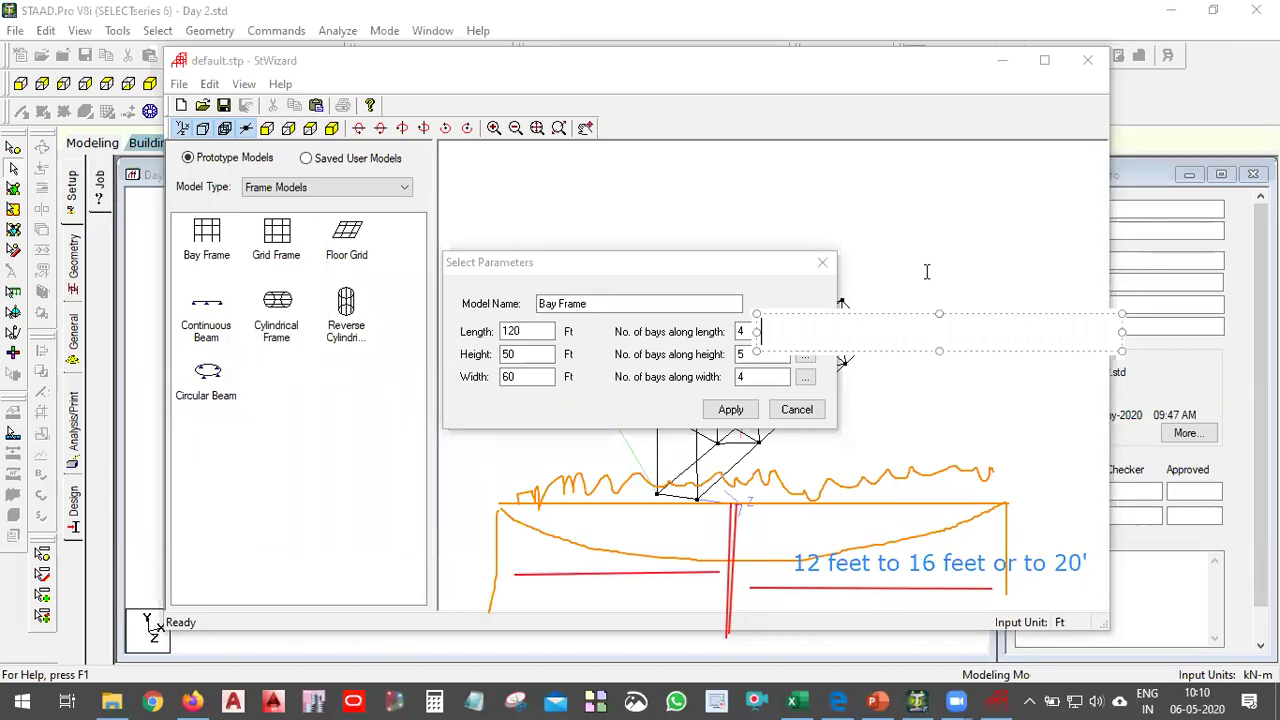
{"action": "key", "text": "Escape"}
{"action": "left_click", "coordinate": [770, 331]}
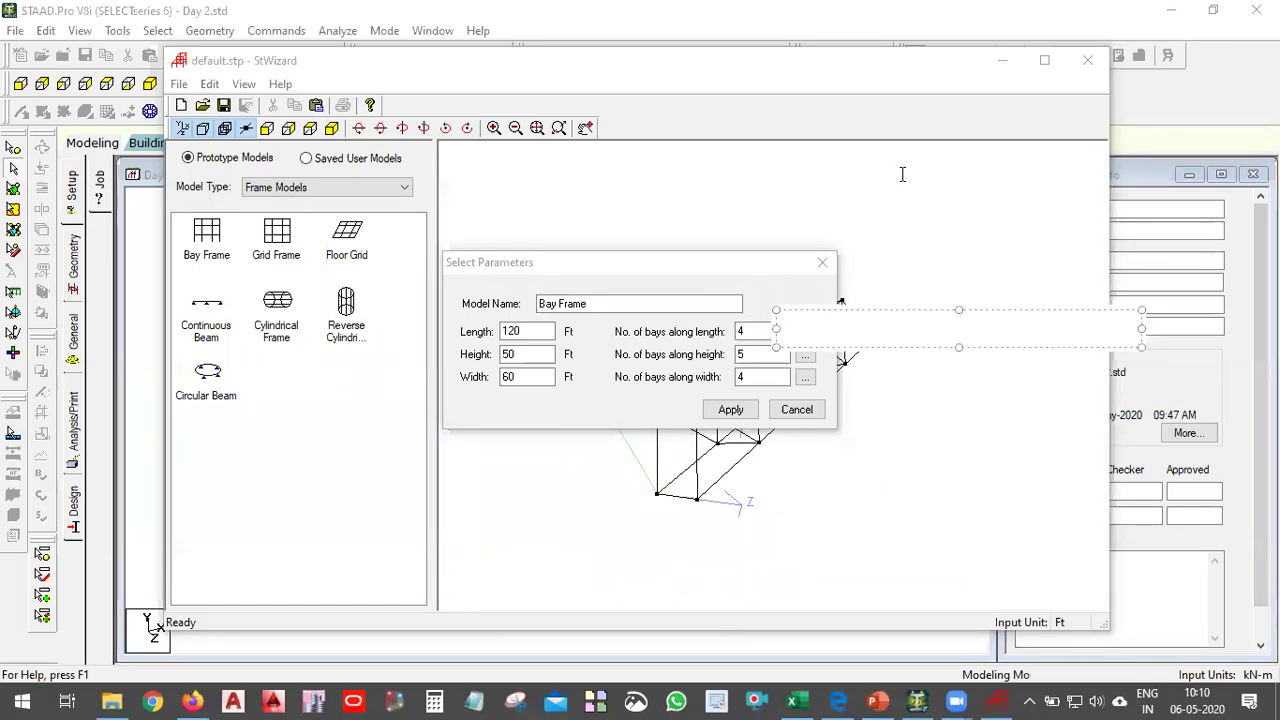
{"action": "key", "text": "Escape"}
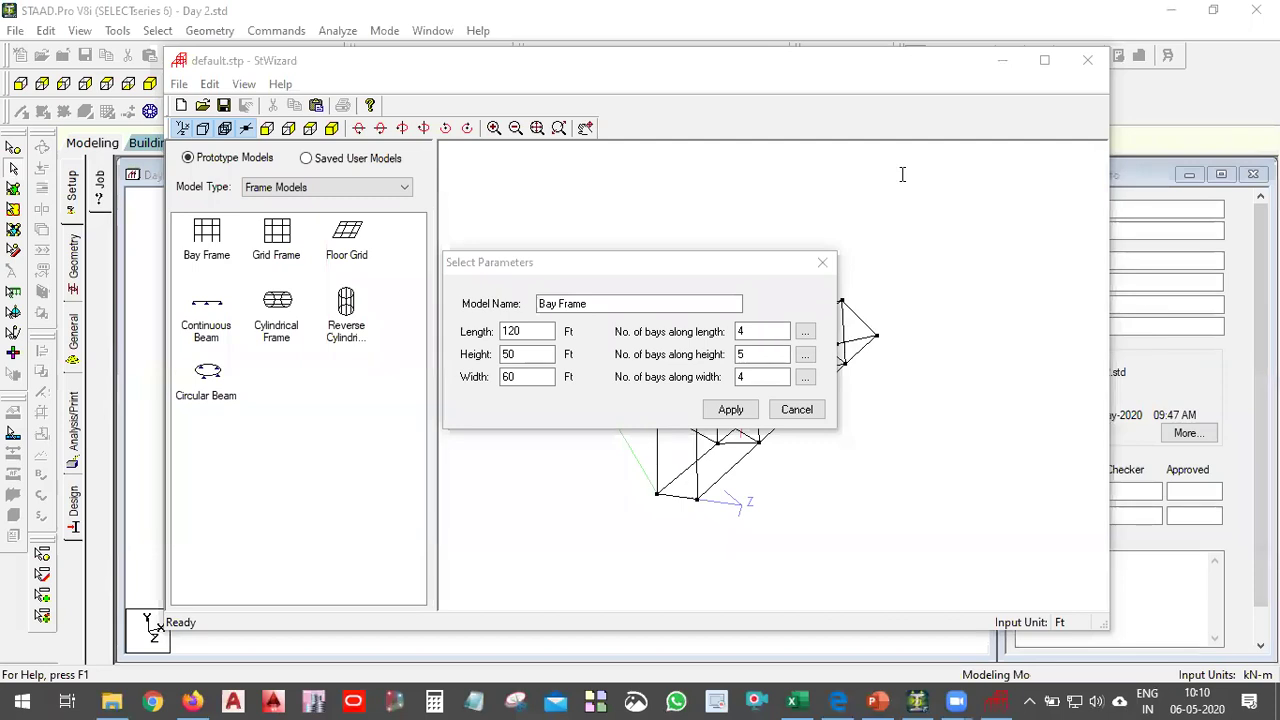
Step: Set the bay frame's number of bays along the length to 10
{"action": "double_click", "coordinate": [766, 331]}
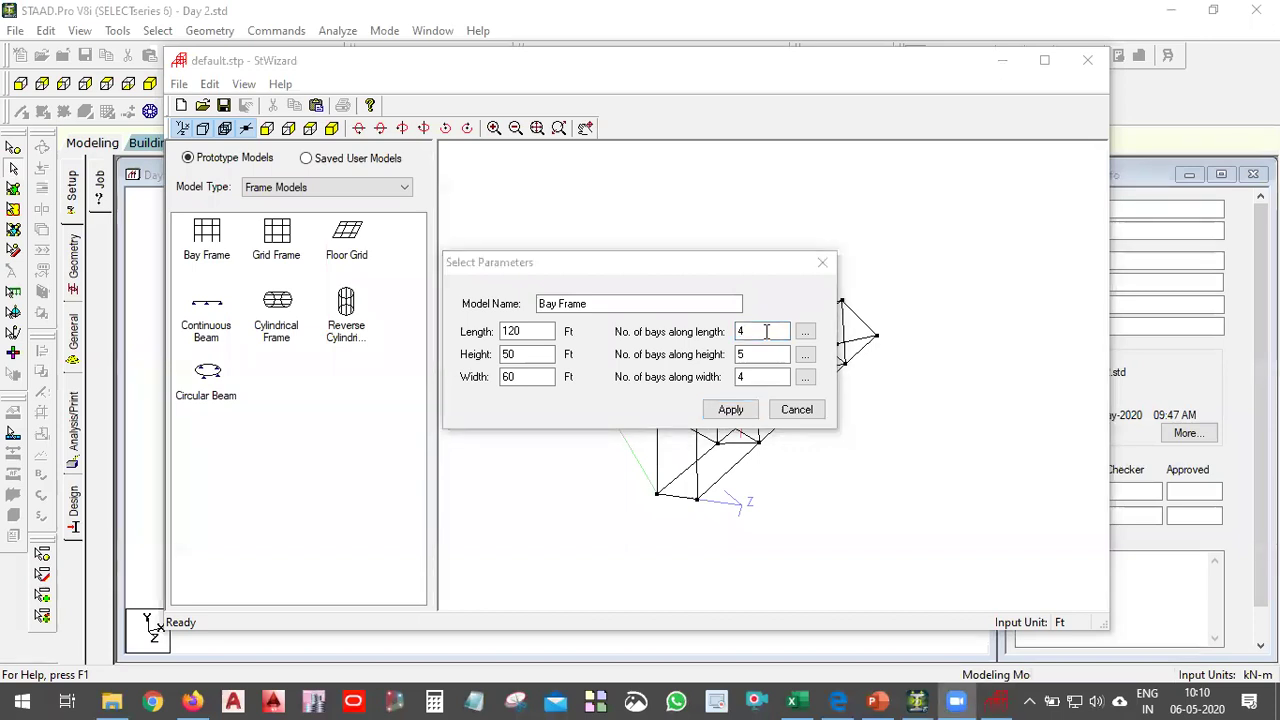
{"action": "left_click", "coordinate": [784, 329]}
{"action": "double_click", "coordinate": [784, 329]}
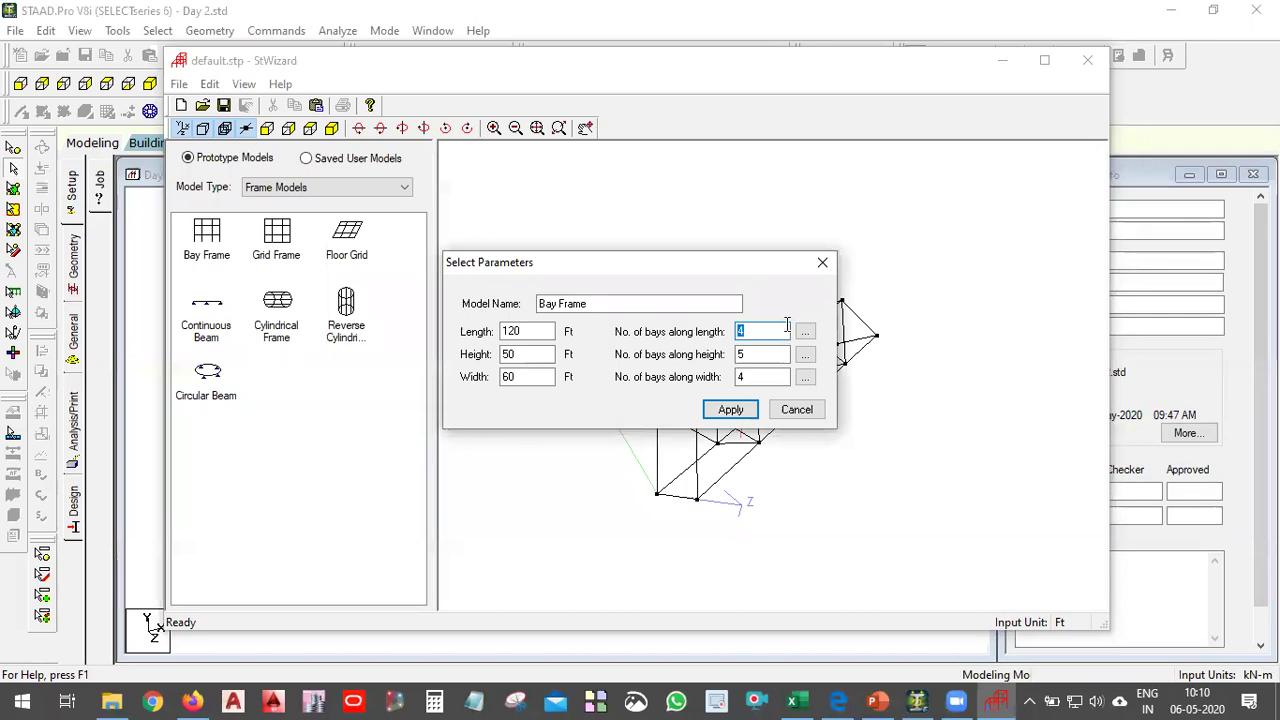
{"action": "type", "text": "10"}
Step: Generate the bay frame with 5 bays along the height and 4 along the width, and accept the auto save
{"action": "left_click", "coordinate": [752, 358]}
{"action": "double_click", "coordinate": [752, 358]}
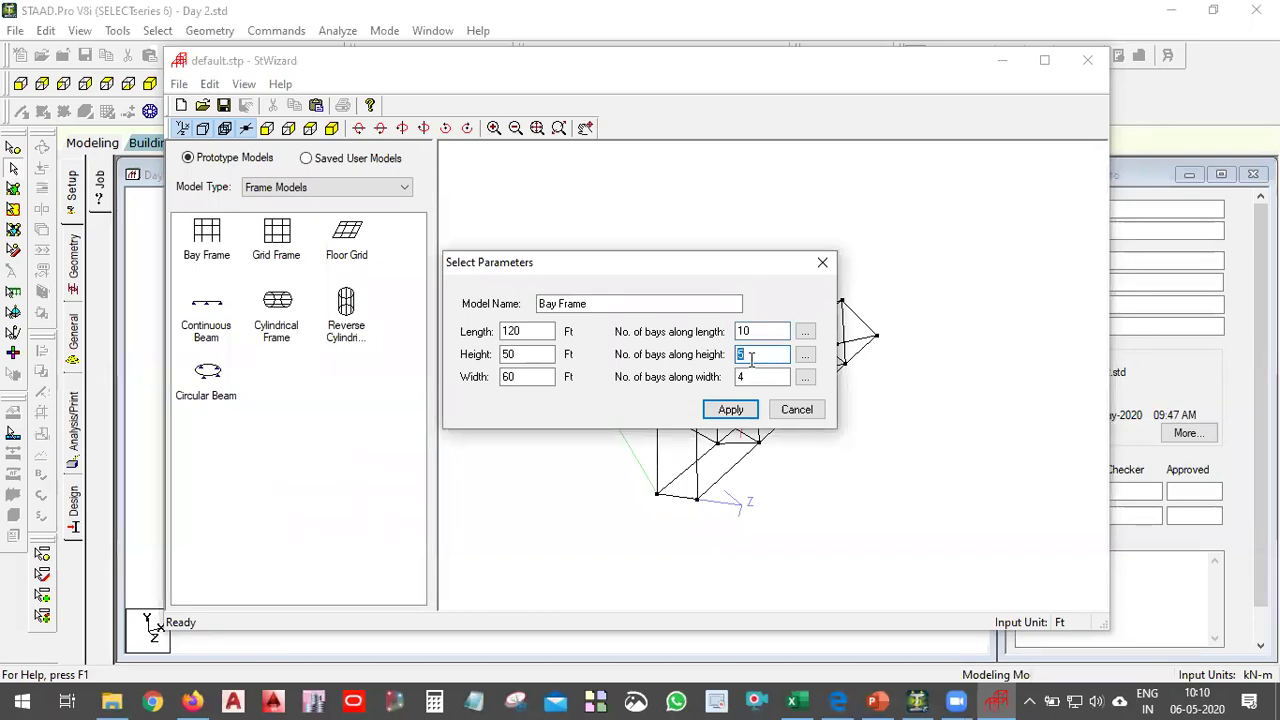
{"action": "double_click", "coordinate": [536, 358]}
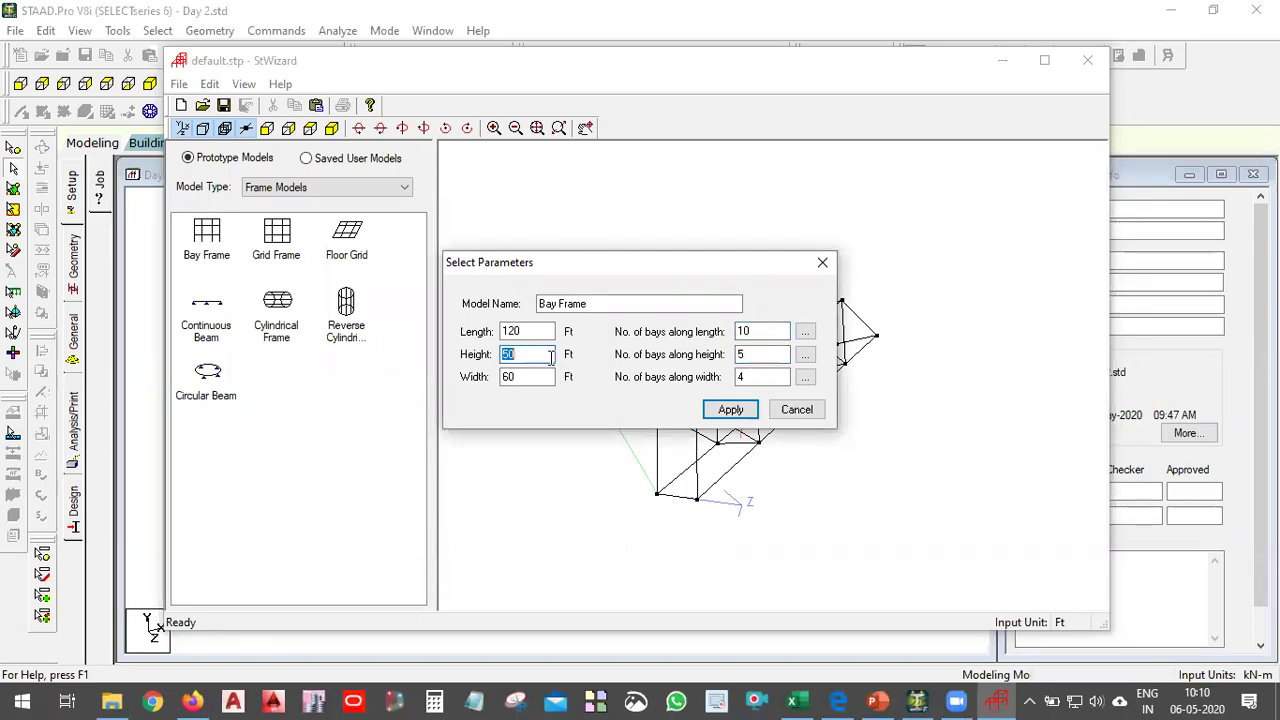
{"action": "double_click", "coordinate": [777, 359]}
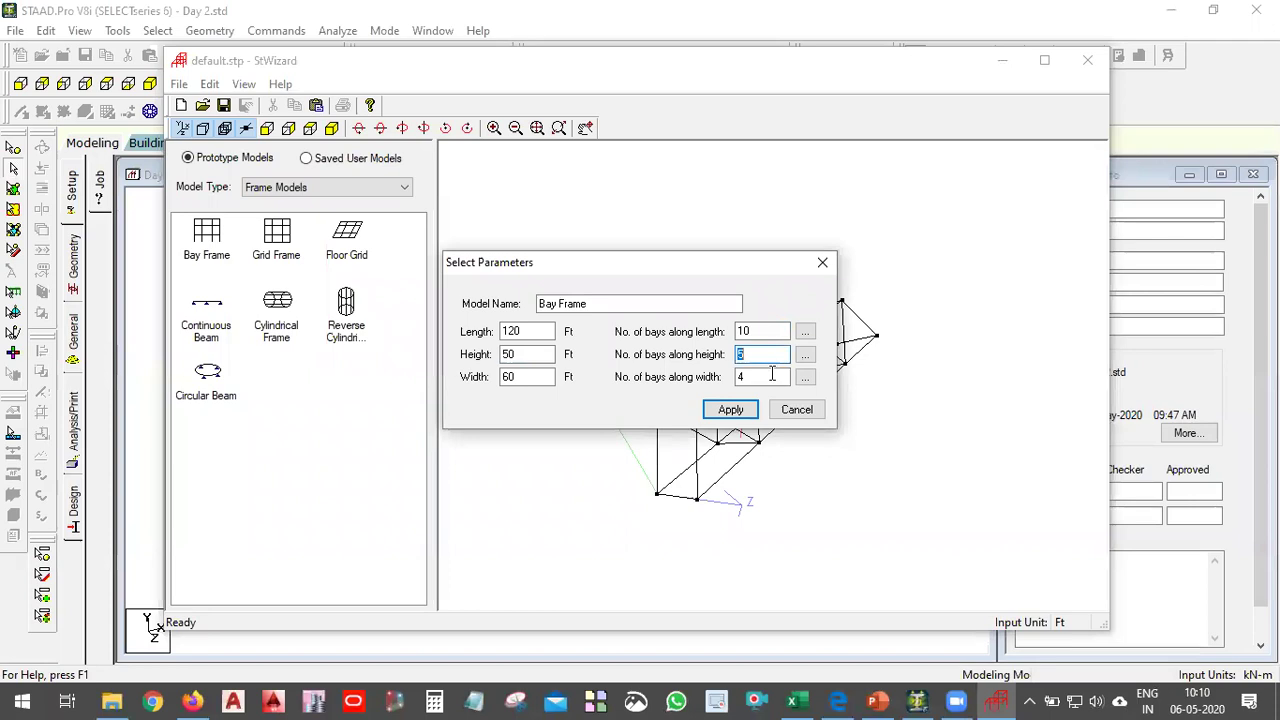
{"action": "left_click", "coordinate": [772, 377]}
{"action": "double_click", "coordinate": [772, 376]}
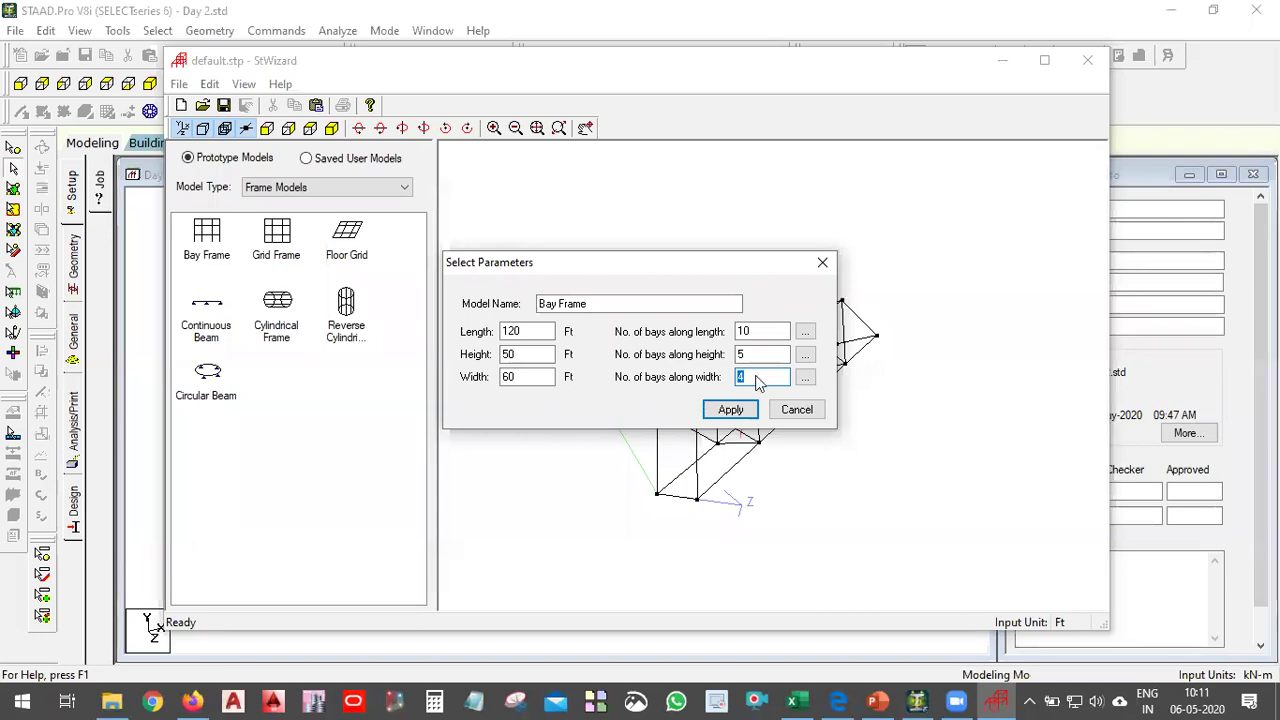
{"action": "left_click", "coordinate": [731, 411]}
{"action": "left_click_drag", "start_coordinate": [766, 529], "coordinate": [748, 452]}
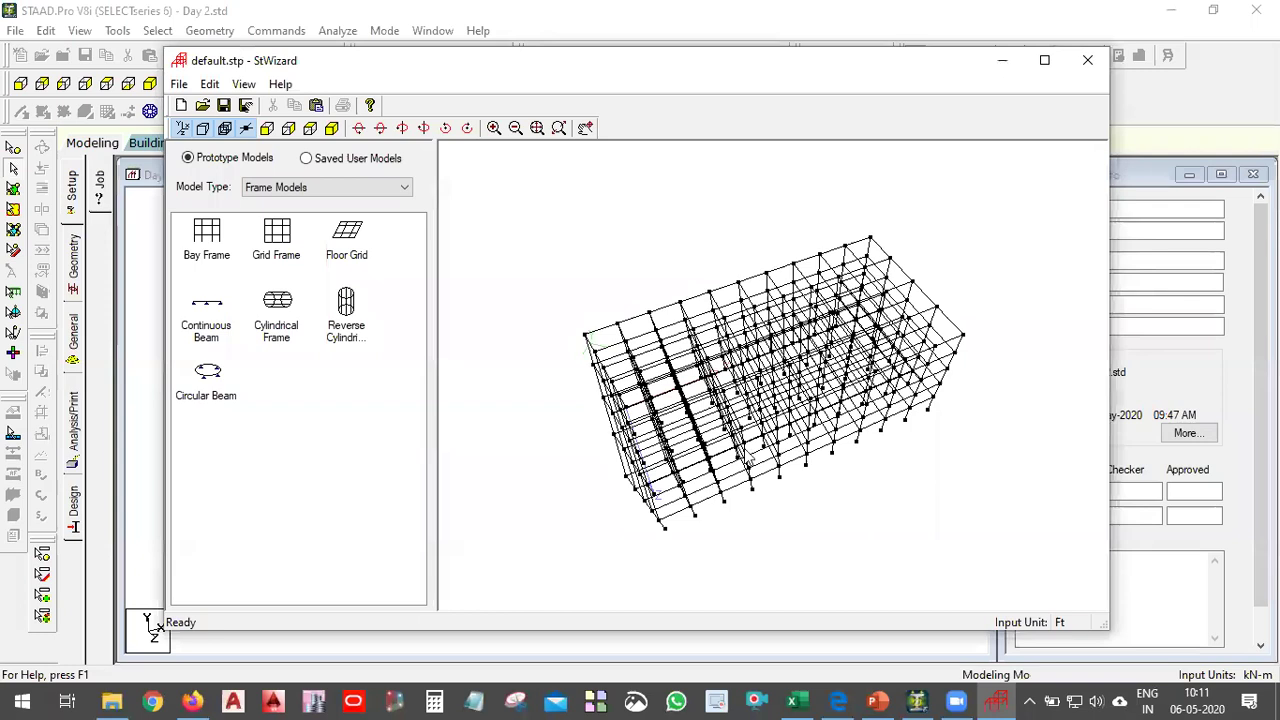
{"action": "left_click_drag", "start_coordinate": [943, 409], "coordinate": [934, 380]}
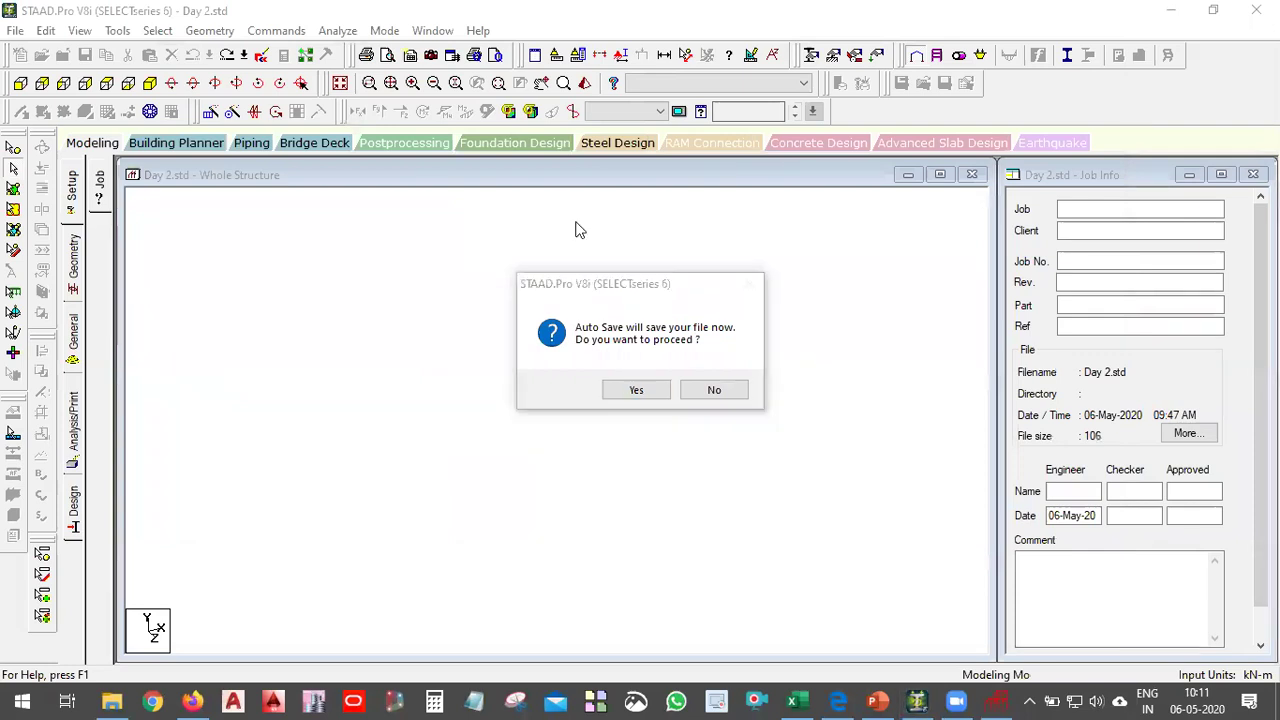
{"action": "left_click", "coordinate": [614, 392]}
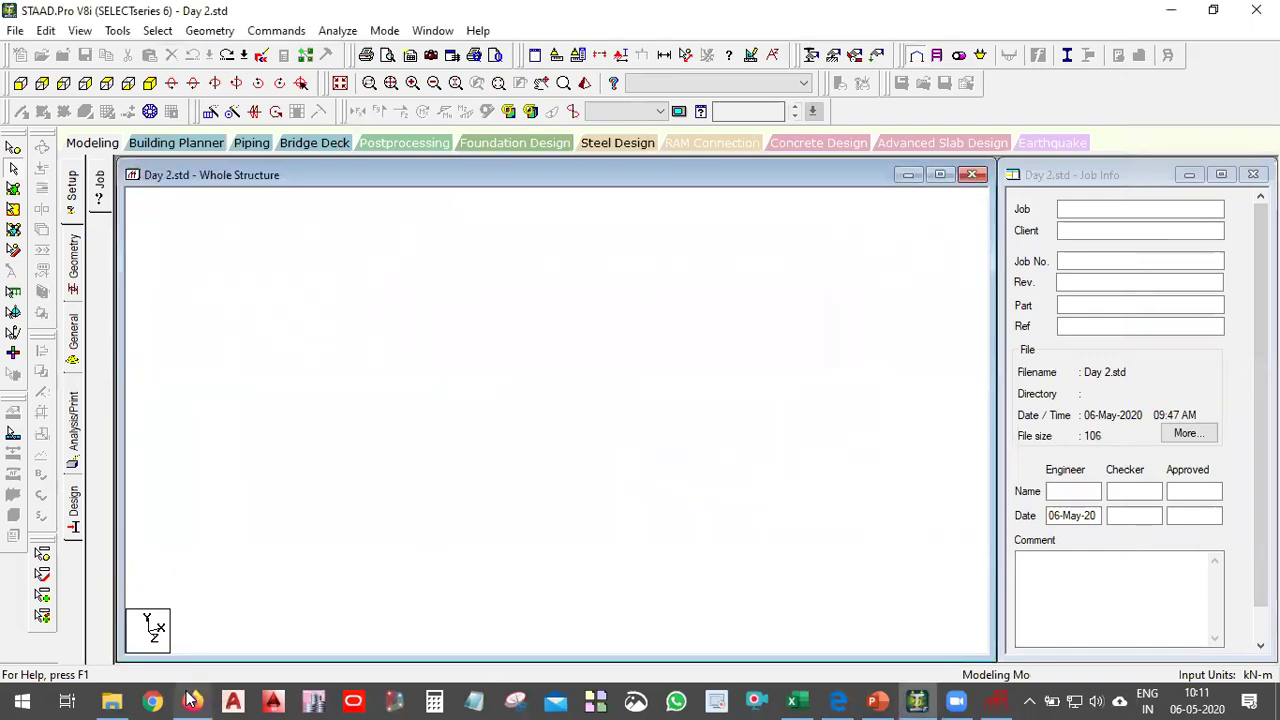
Step: Switch to the Firefox image search and replace the column shuttering query with a search for "architectrural plan"
{"action": "key", "text": "alt+Tab"}
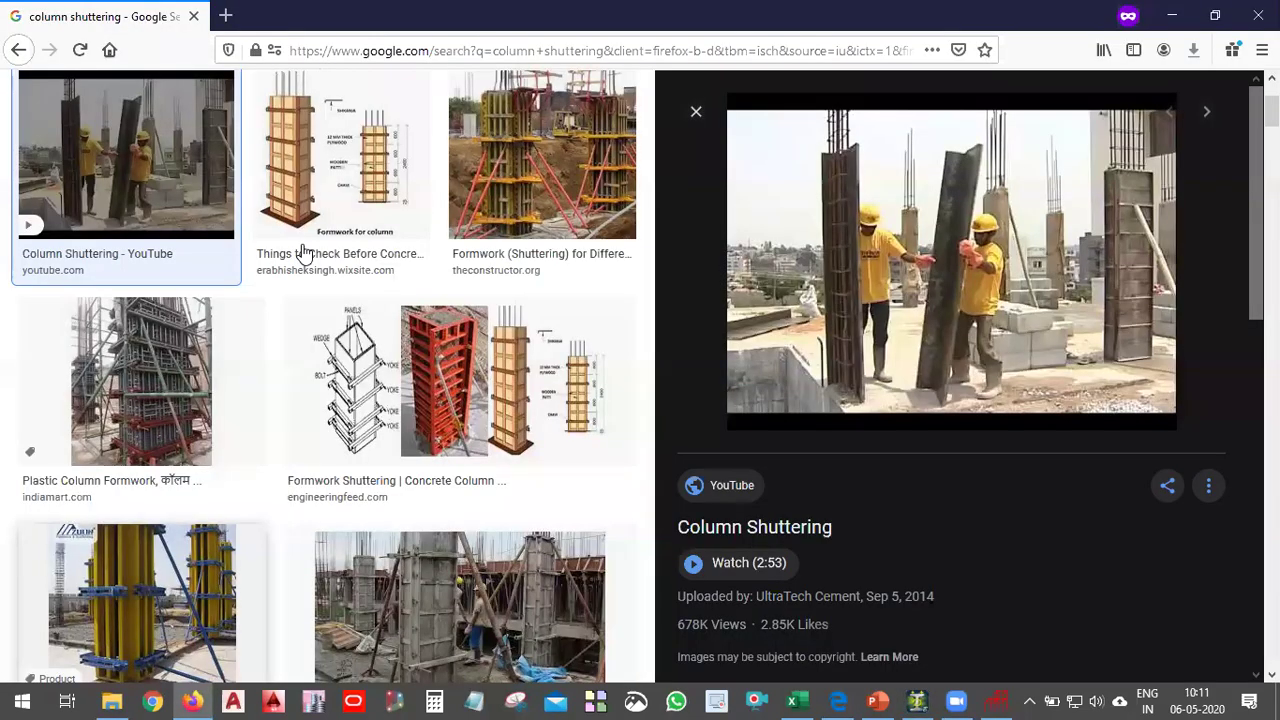
{"action": "scroll", "coordinate": [262, 242], "scroll_direction": "up", "scroll_amount": 3}
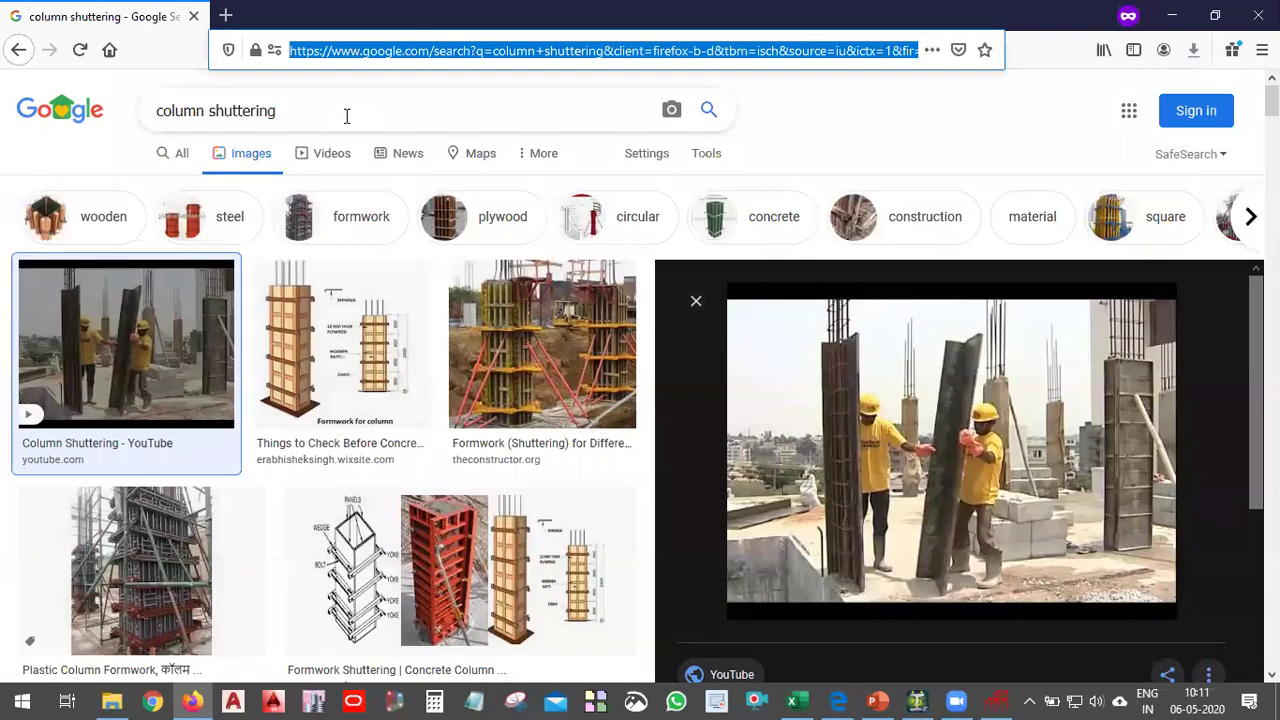
{"action": "triple_click", "coordinate": [346, 117]}
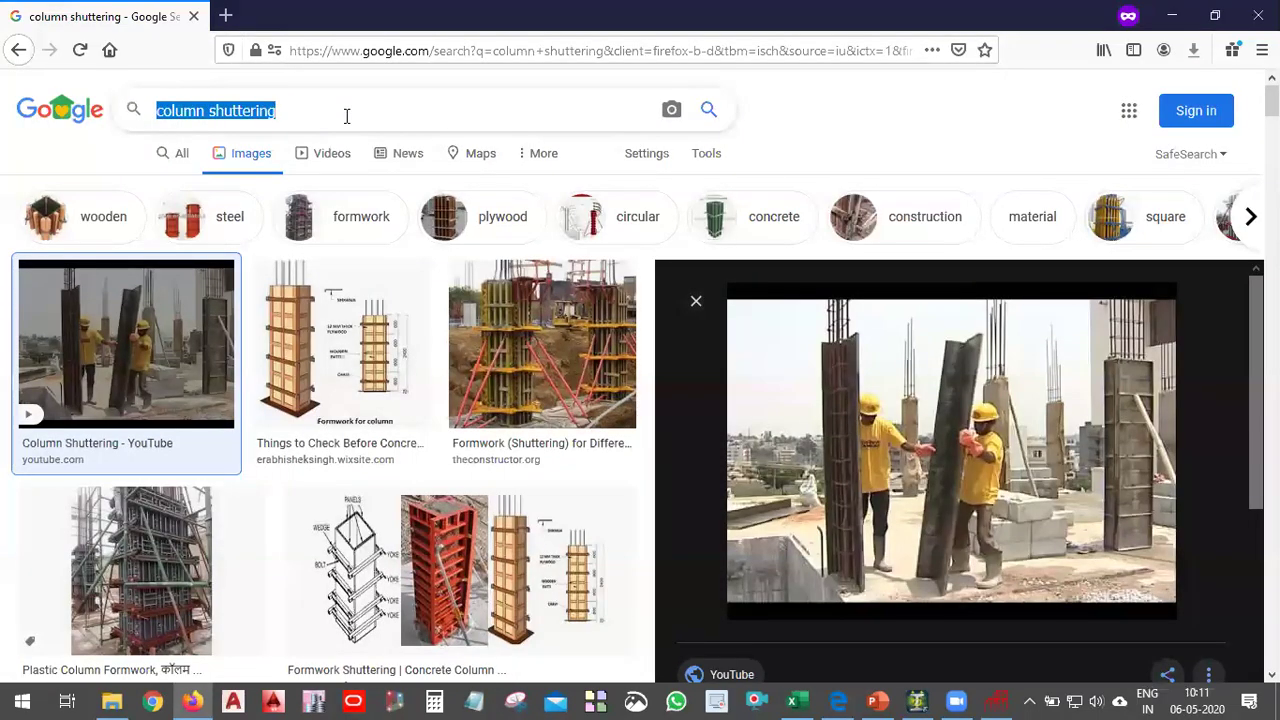
{"action": "type", "text": "architect"}
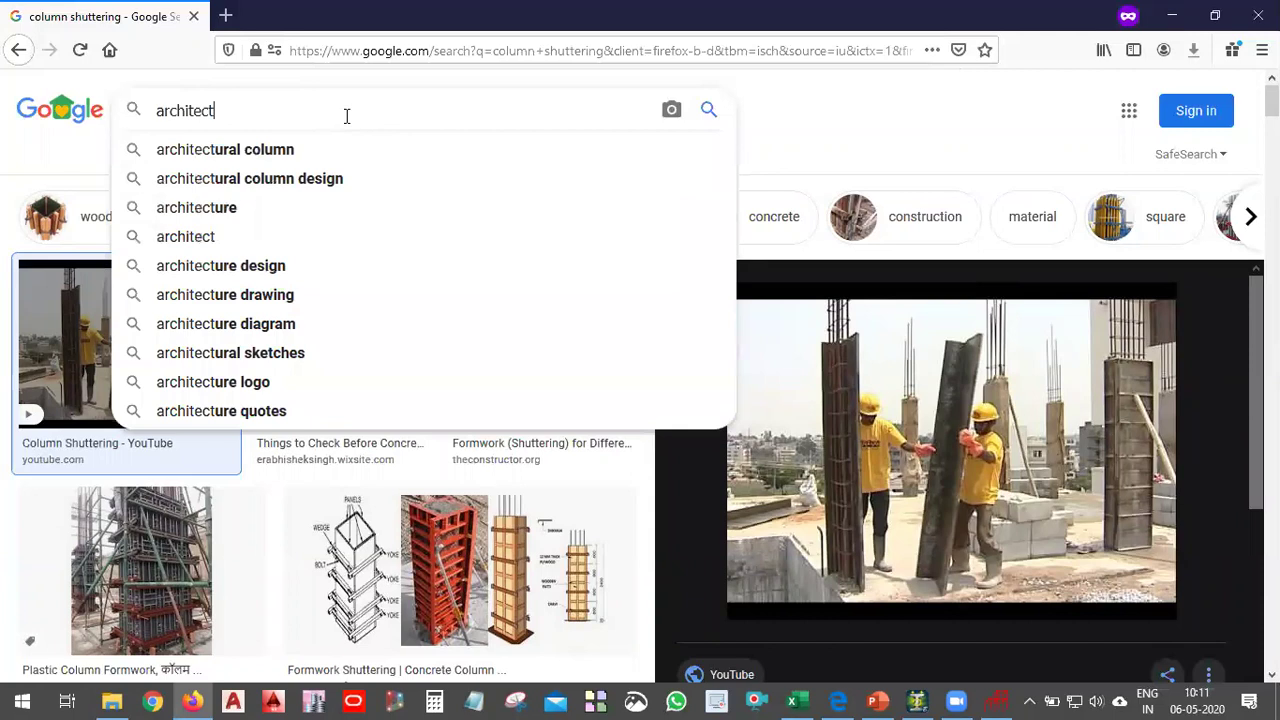
{"action": "type", "text": "rural plan"}
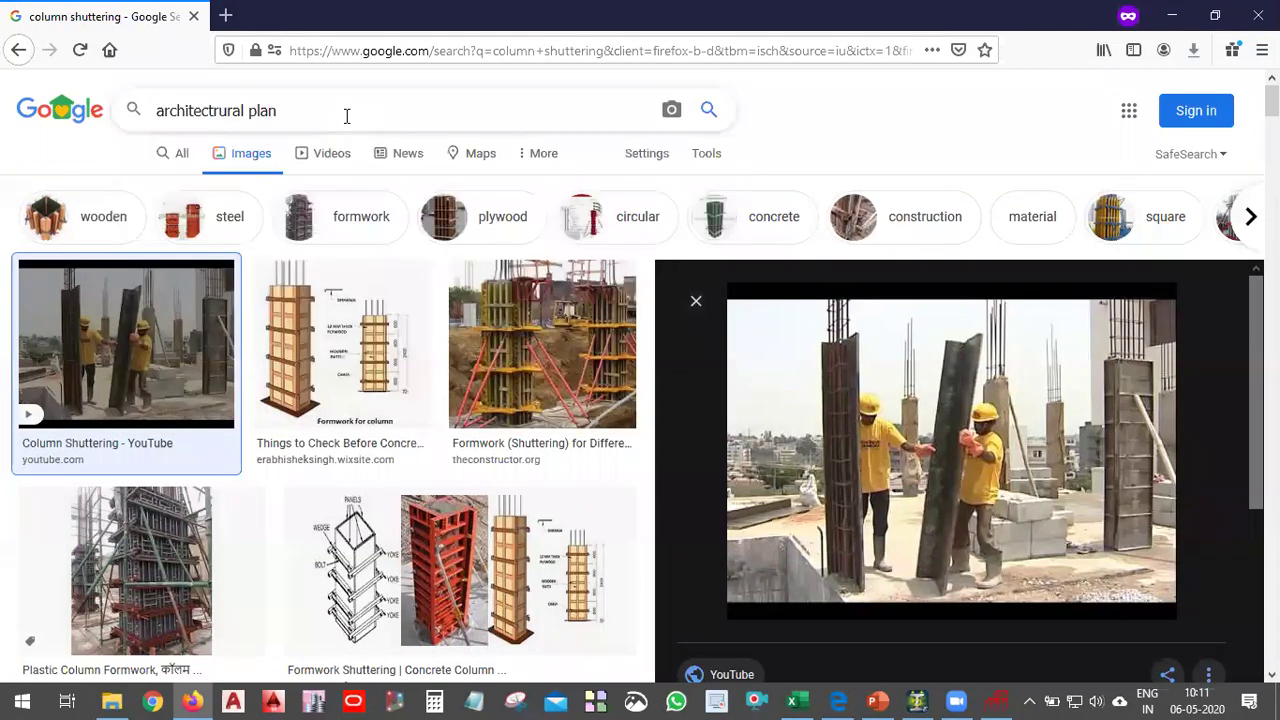
{"action": "key", "text": "Return"}
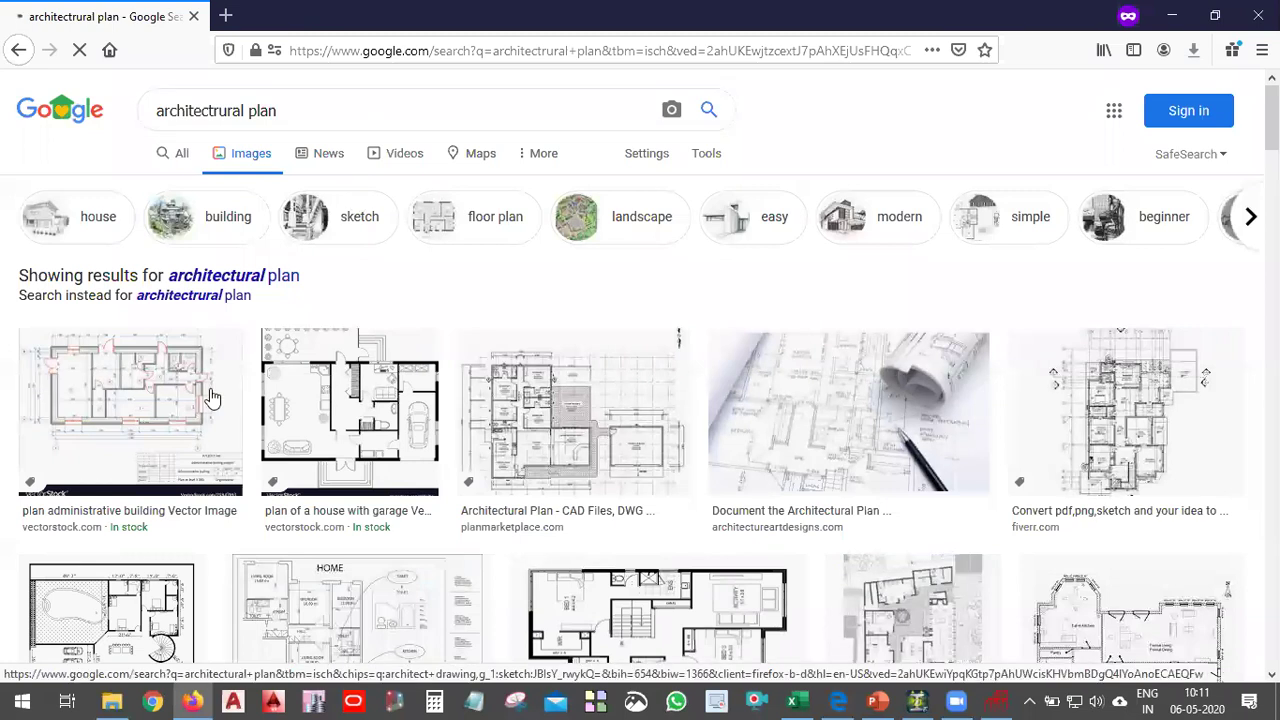
Step: Open the PlanMarketplace architectural plan image on its own in a separate tab and enlarge it to full size
{"action": "left_click", "coordinate": [550, 450]}
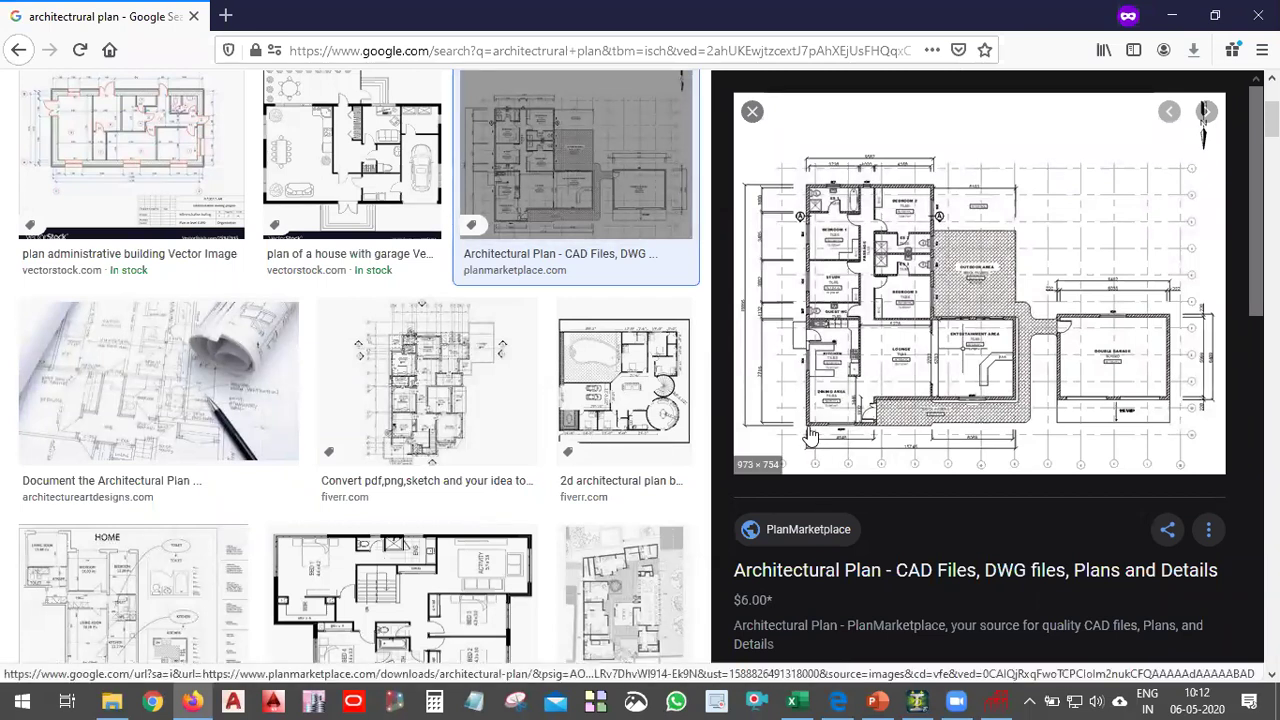
{"action": "right_click", "coordinate": [1016, 214]}
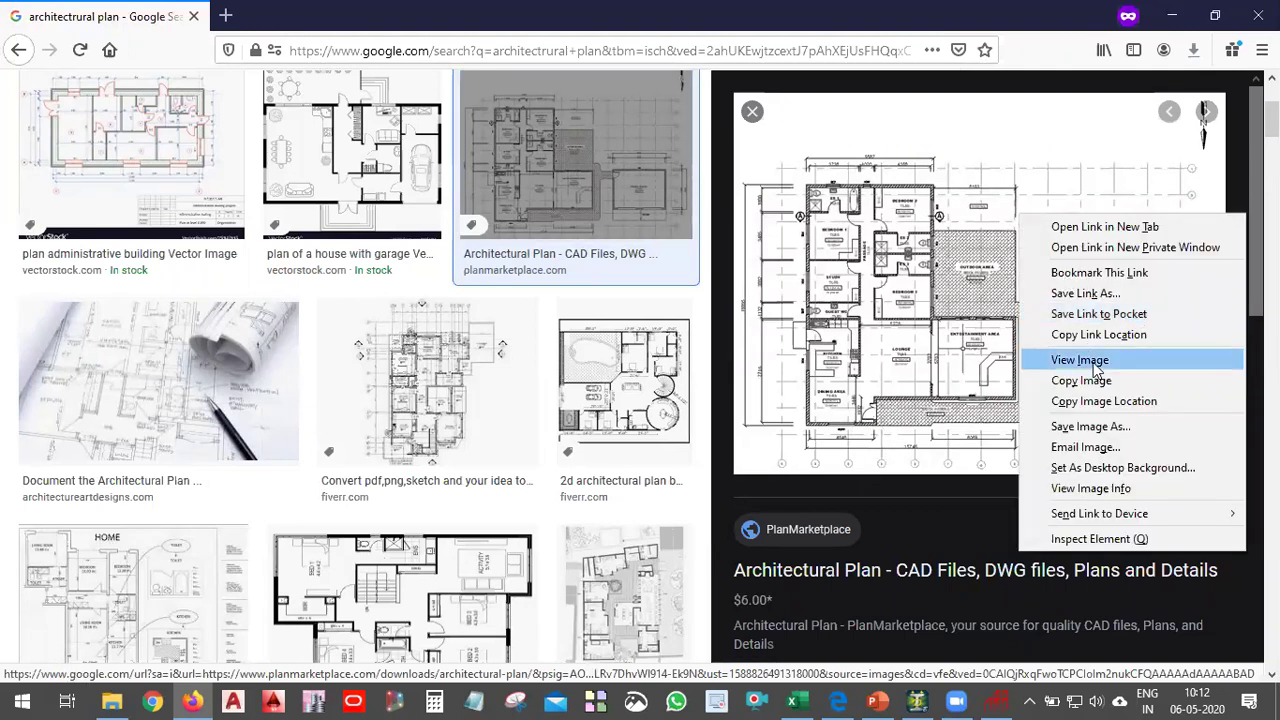
{"action": "left_click", "coordinate": [1094, 364]}
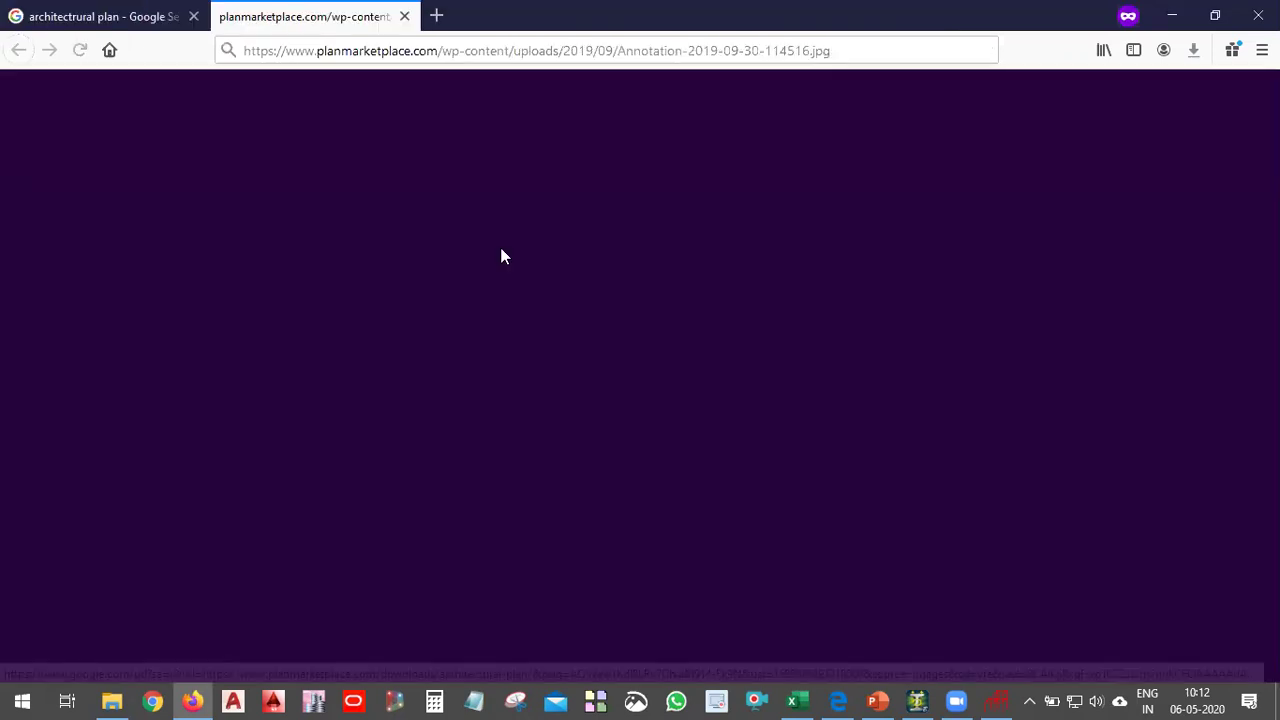
{"action": "left_click", "coordinate": [142, 17]}
{"action": "left_click", "coordinate": [240, 17]}
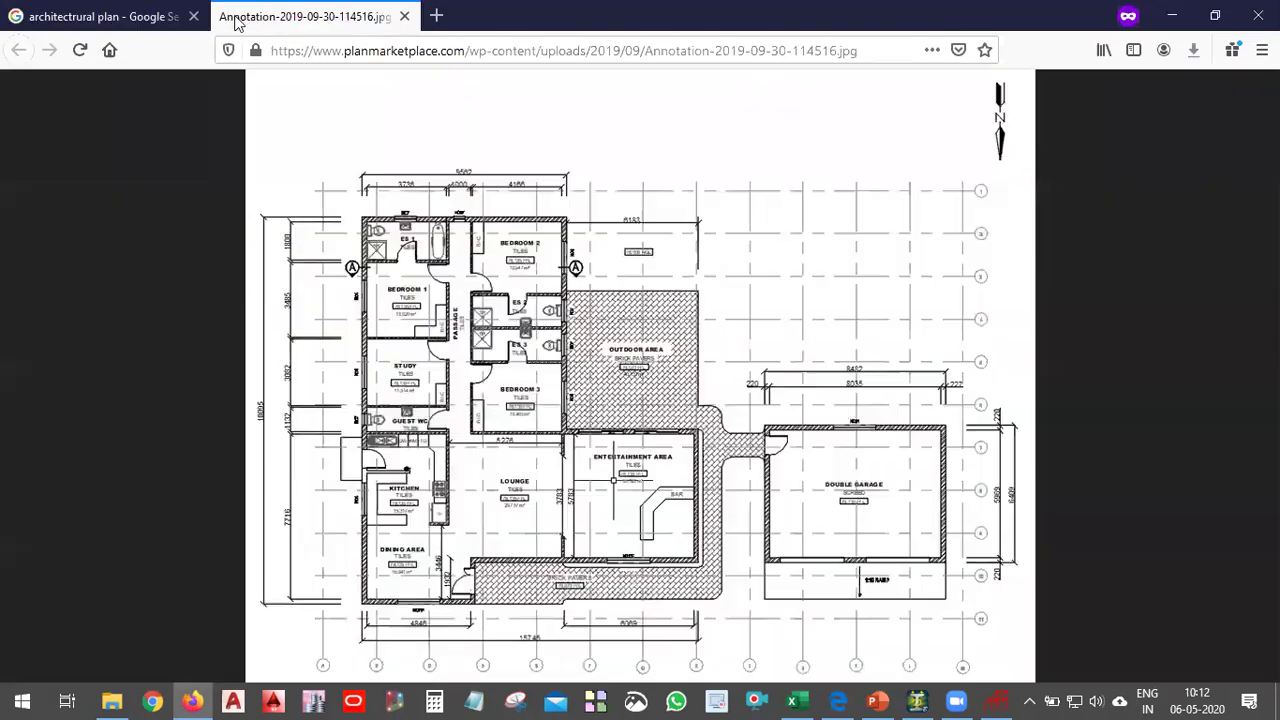
{"action": "left_click", "coordinate": [424, 319]}
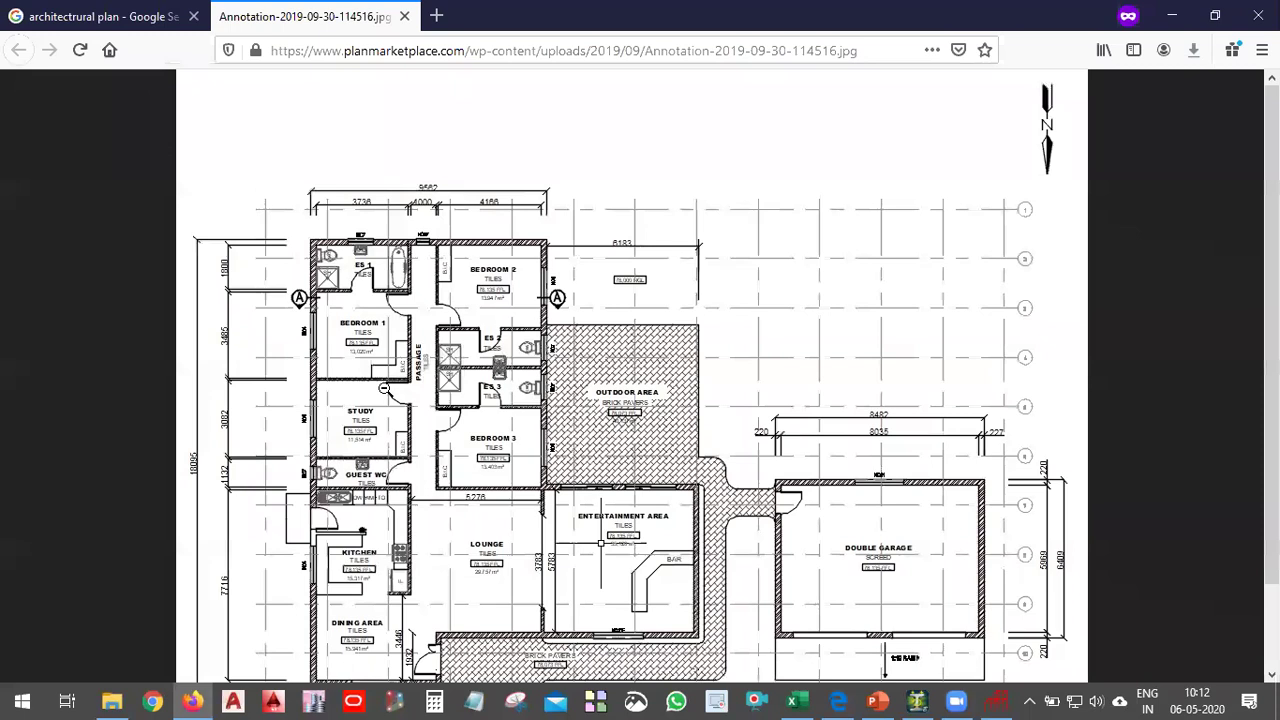